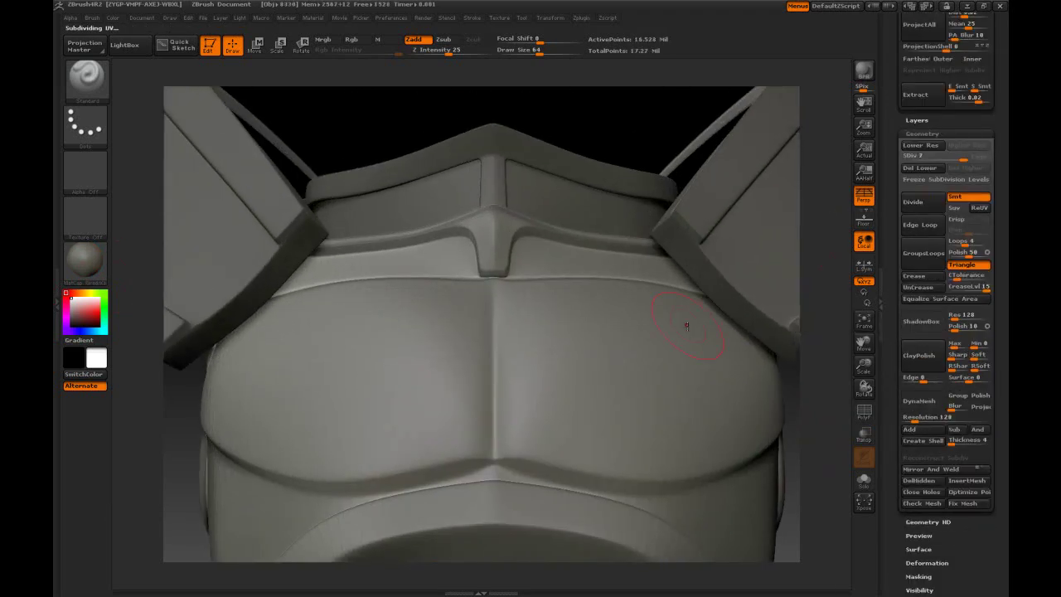
Rough in mirrored raised shapes beside the centre ridge of the breastplate as a start for the chest relief.
key("b")
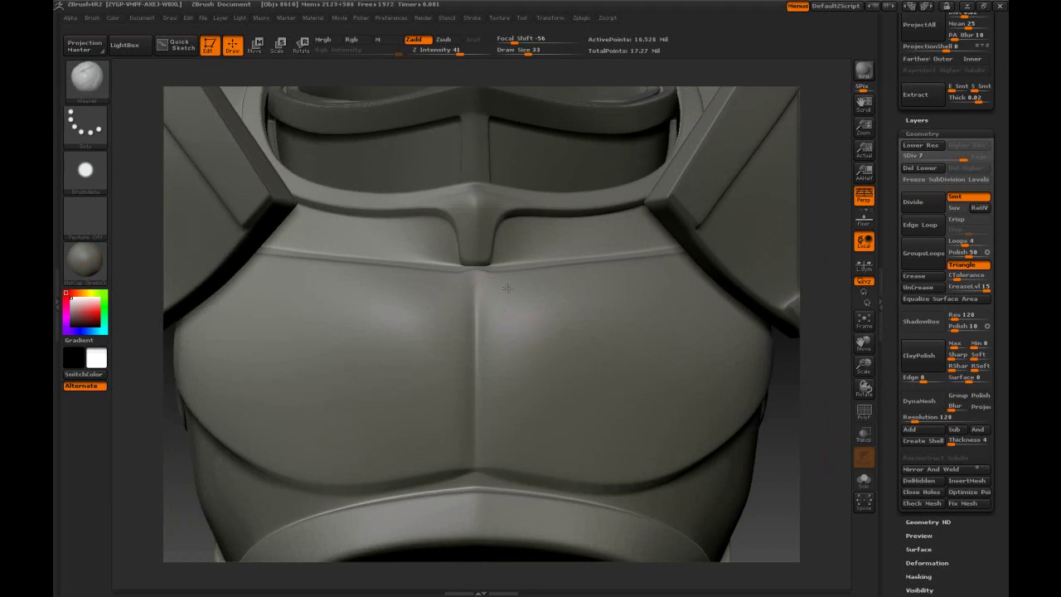
left_click_drag(506, 287, 507, 324)
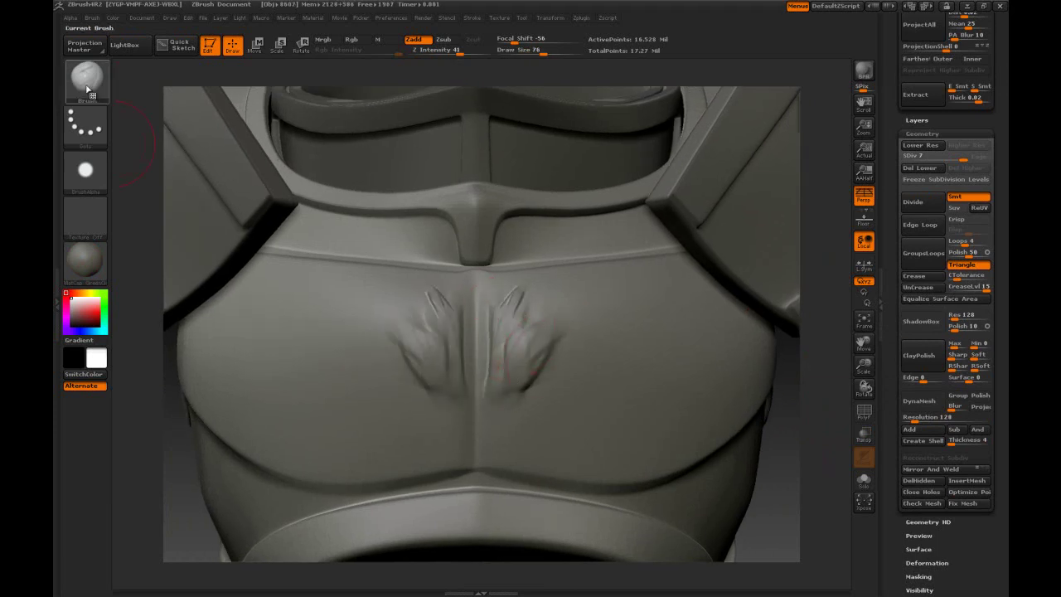
left_click(87, 79)
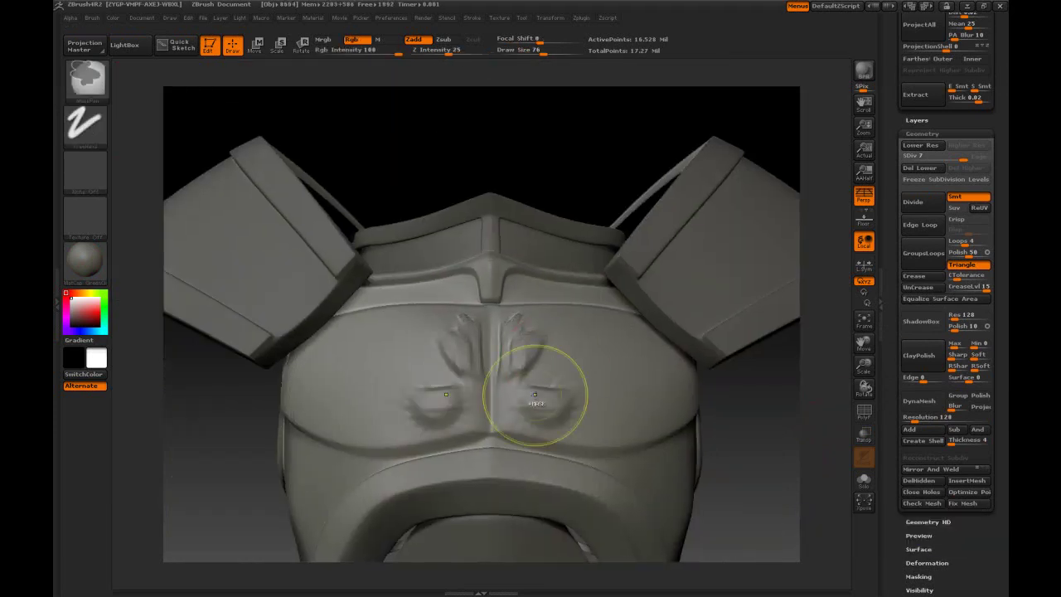
key("space")
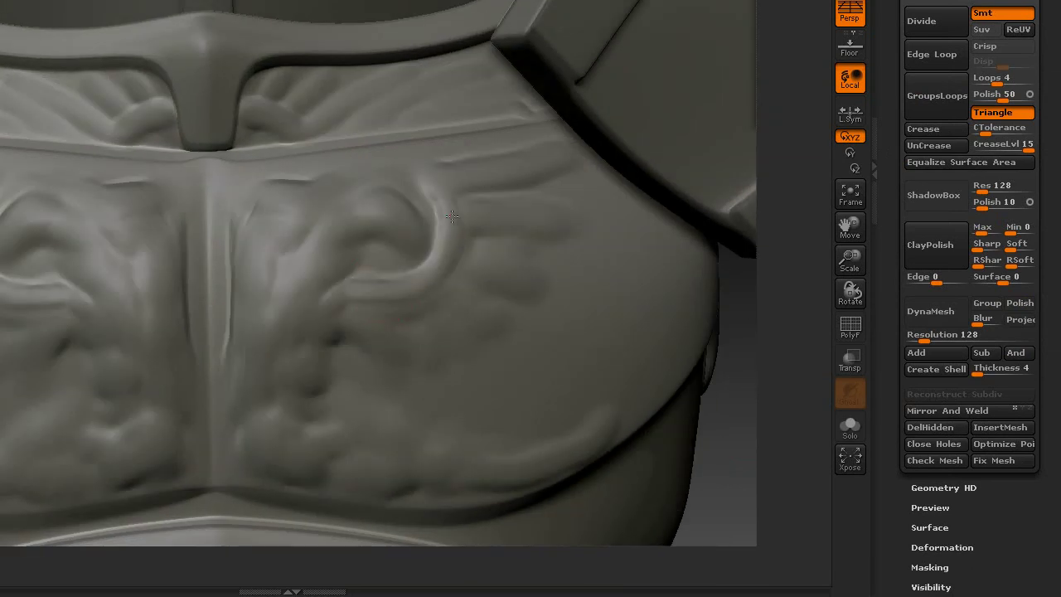
Build up the rough eagle head, neck and spread wing on the chest plate.
mouse_move(305, 284)
left_mouse_down()
mouse_move(286, 307)
mouse_move(300, 245)
left_mouse_up()
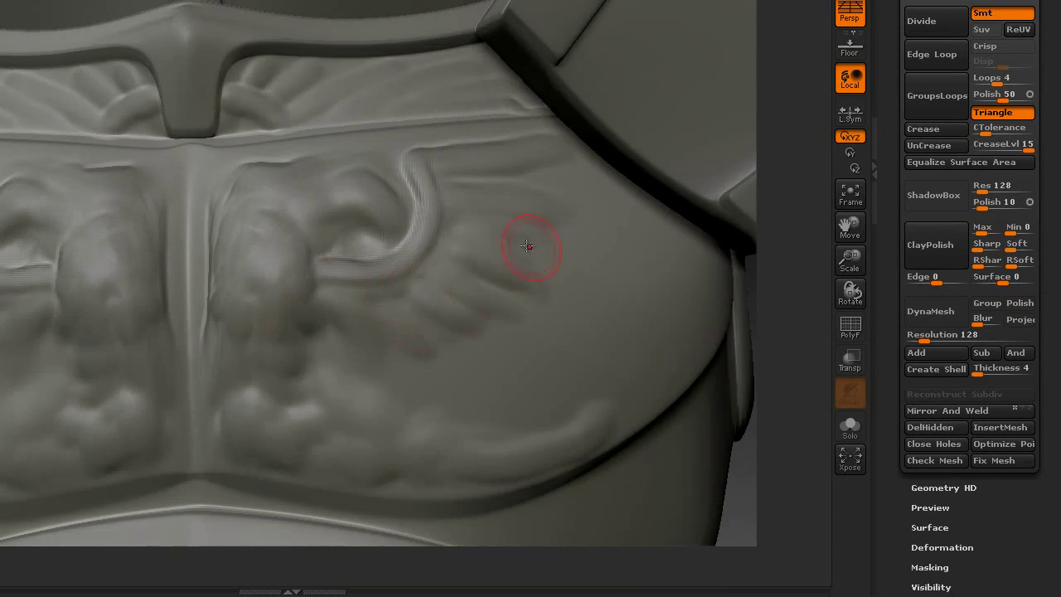
left_click_drag(360, 320, 336, 274)
mouse_move(268, 222)
left_mouse_down()
mouse_move(348, 217)
mouse_move(364, 178)
mouse_move(323, 158)
left_mouse_up()
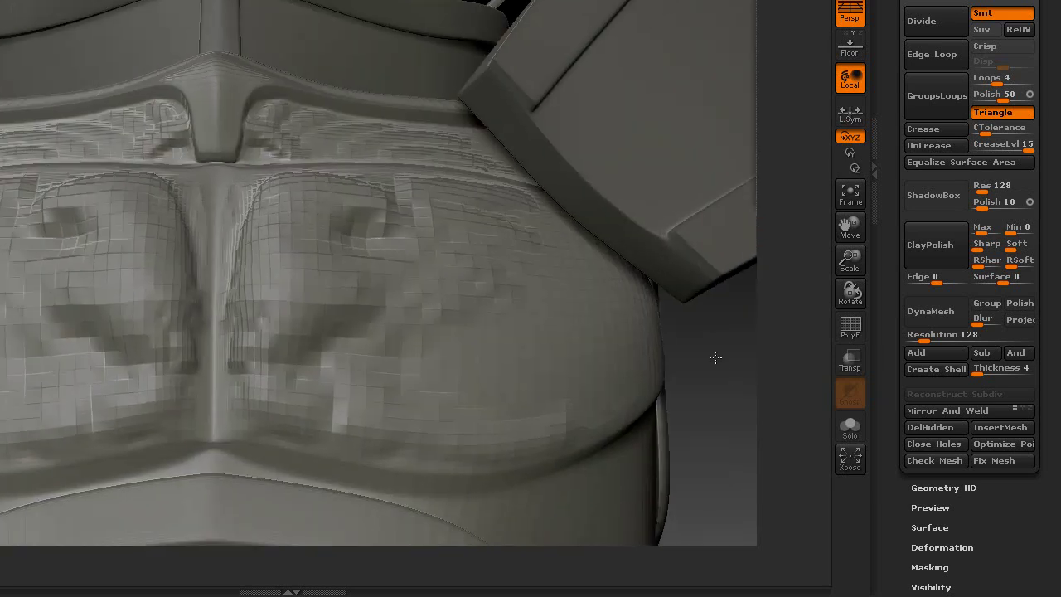
Refine the eagle's head and curved wing edge, and sculpt individual feathers fanning out across the wing.
left_click_drag(710, 421, 645, 369)
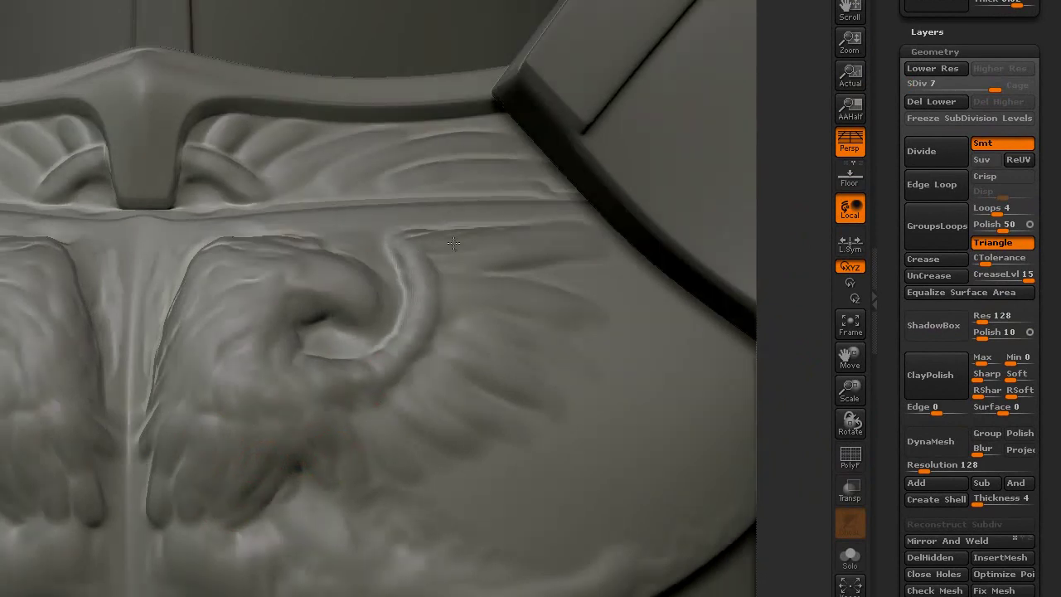
left_click_drag(367, 369, 319, 337)
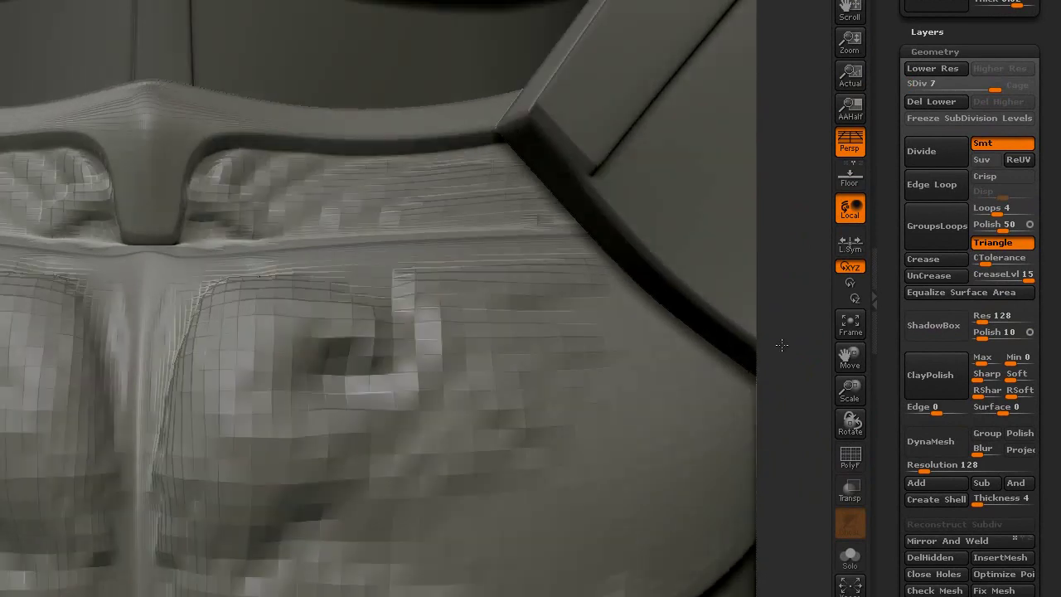
left_click_drag(377, 386, 333, 348)
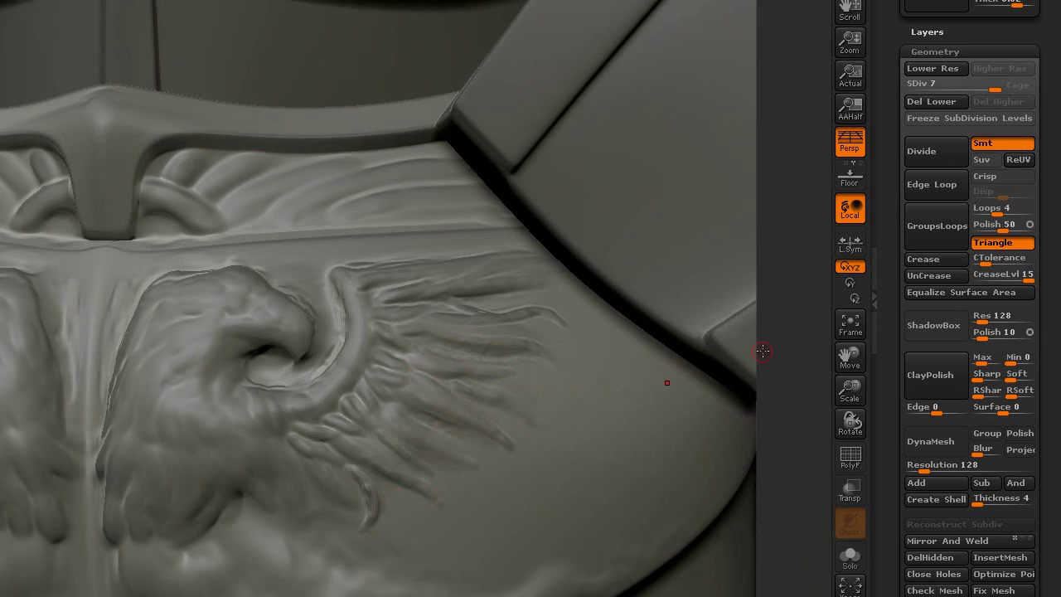
left_click_drag(455, 240, 394, 268)
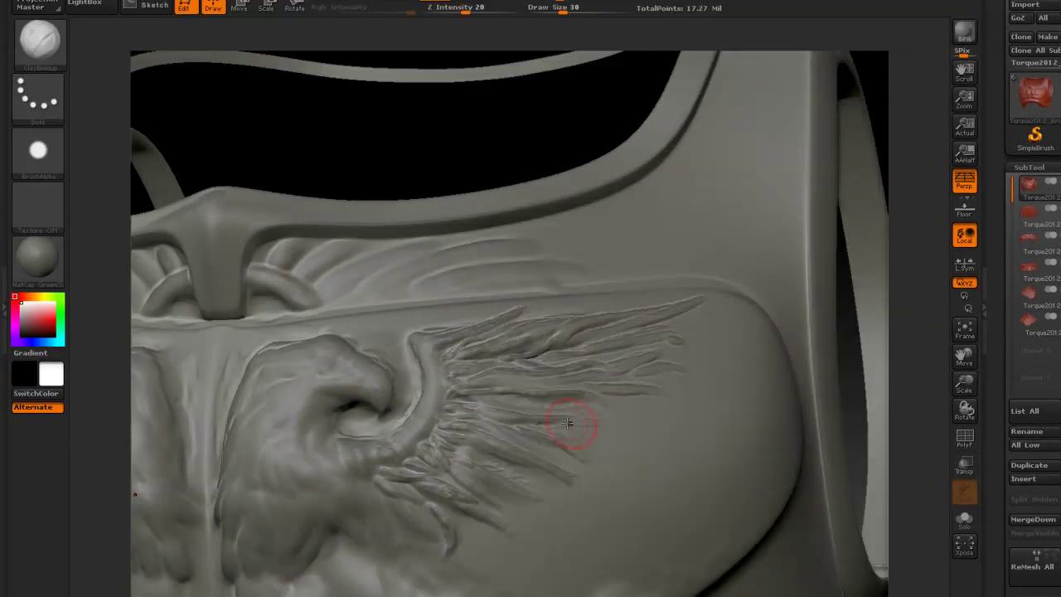
Reduce the draw size to 13 and carve the eagle's eye, brow and beak.
key("f")
mouse_move(927, 336)
left_mouse_down()
mouse_move(777, 310)
mouse_move(799, 398)
left_mouse_up()
key("space")
left_click_drag(571, 377, 555, 377)
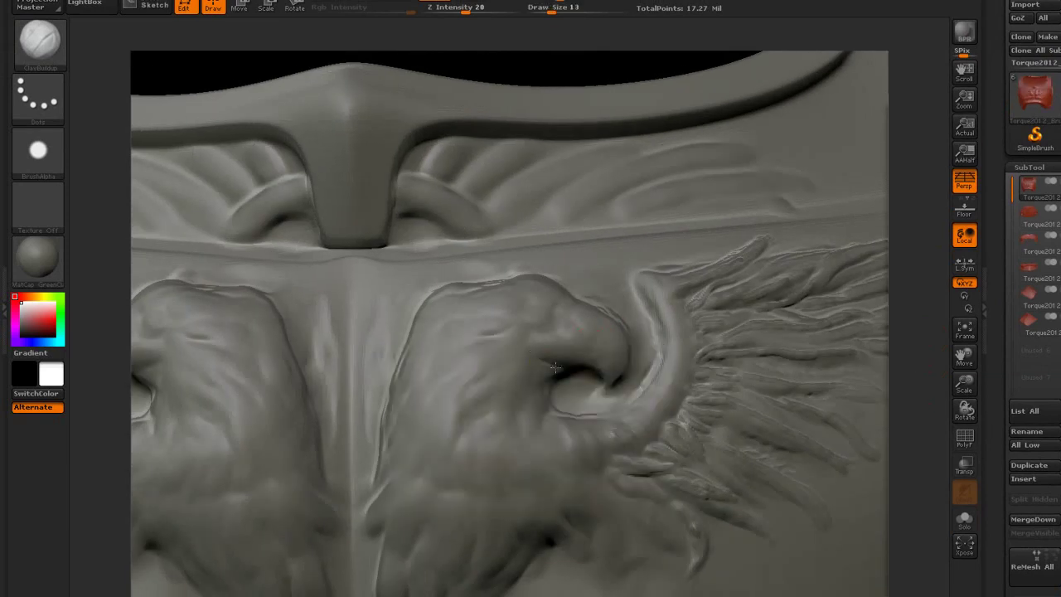
left_click_drag(572, 307, 515, 363)
left_click_drag(920, 331, 928, 334)
Set the draw size to 21 and add fine feather strokes around the eagle's eye, crown and cheek.
key("space")
left_click_drag(506, 377, 512, 377)
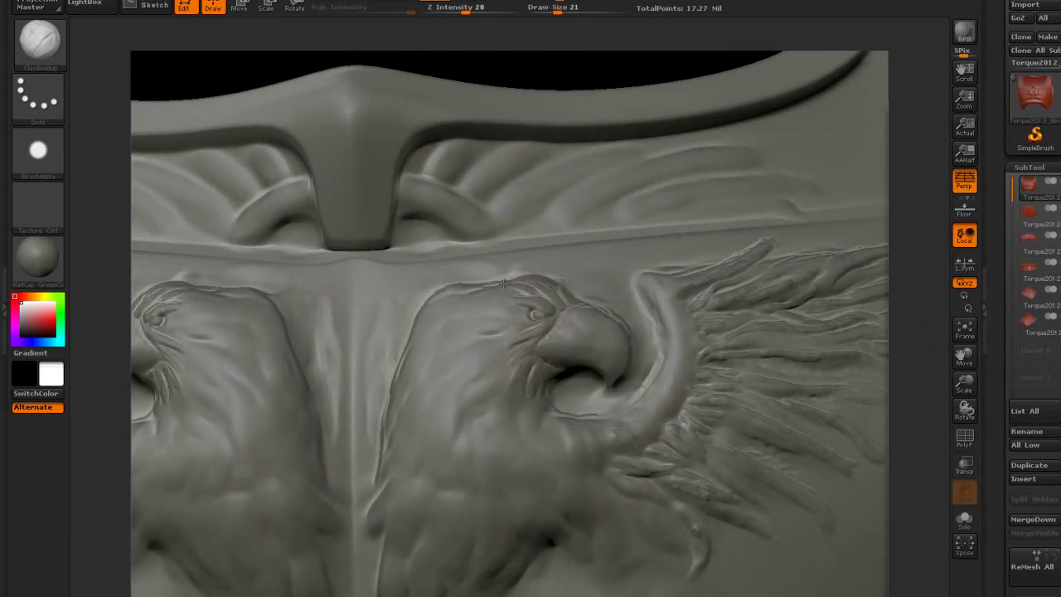
left_click_drag(521, 286, 475, 299)
mouse_move(529, 323)
left_mouse_down()
mouse_move(481, 341)
mouse_move(482, 373)
left_mouse_up()
left_click_drag(920, 324, 925, 356)
mouse_move(557, 368)
left_mouse_down()
mouse_move(597, 369)
mouse_move(560, 377)
mouse_move(553, 355)
left_mouse_up()
Switch to the Move brush and adjust the shape of the eagle's beak.
key("space")
left_click_drag(923, 341, 913, 362)
left_click(40, 43)
left_click(325, 173)
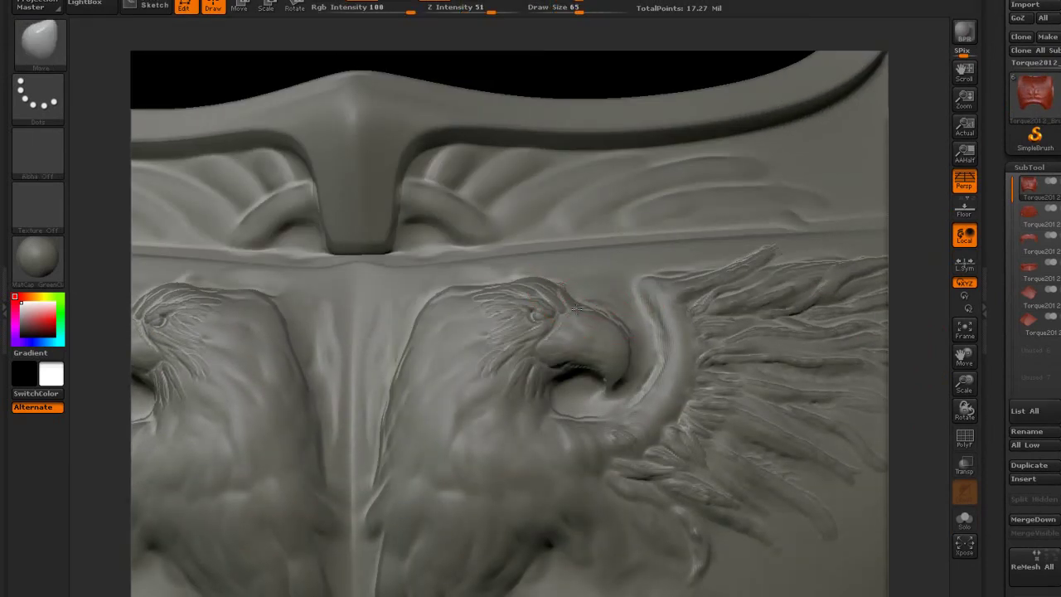
Cover the eagle's head and neck with fine overlapping feathers using the ClayBuildup brush.
left_click(39, 61)
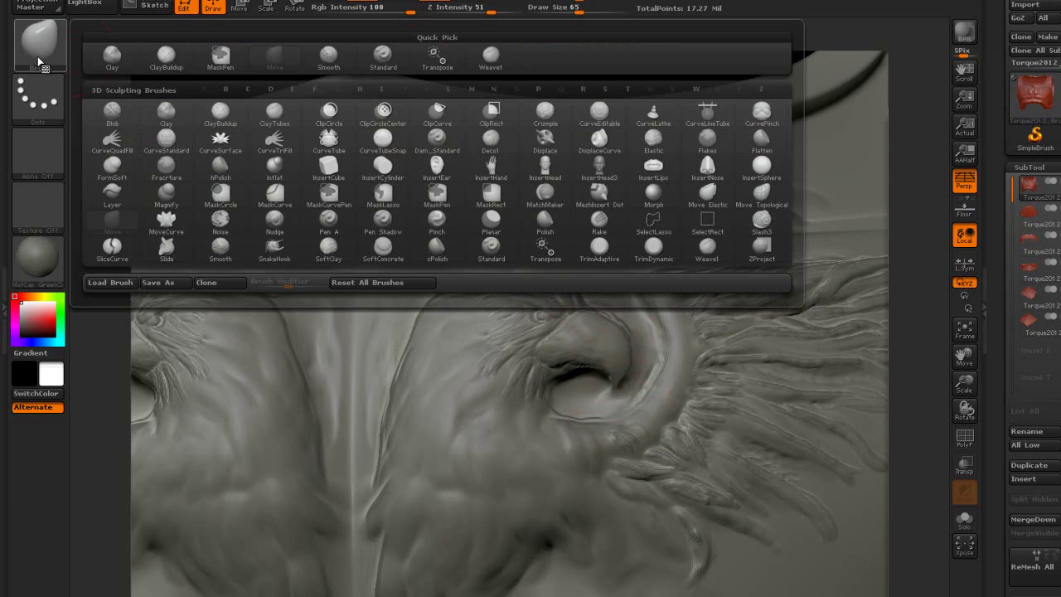
left_click(166, 56)
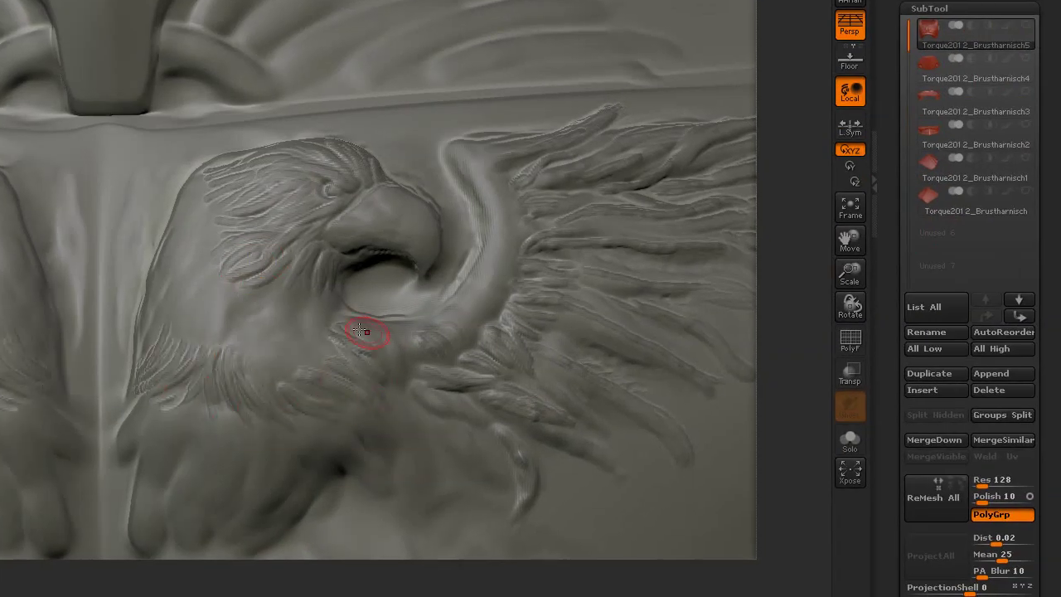
left_click_drag(331, 299, 323, 363)
mouse_move(191, 194)
left_mouse_down()
mouse_move(185, 208)
mouse_move(213, 253)
mouse_move(205, 322)
left_mouse_up()
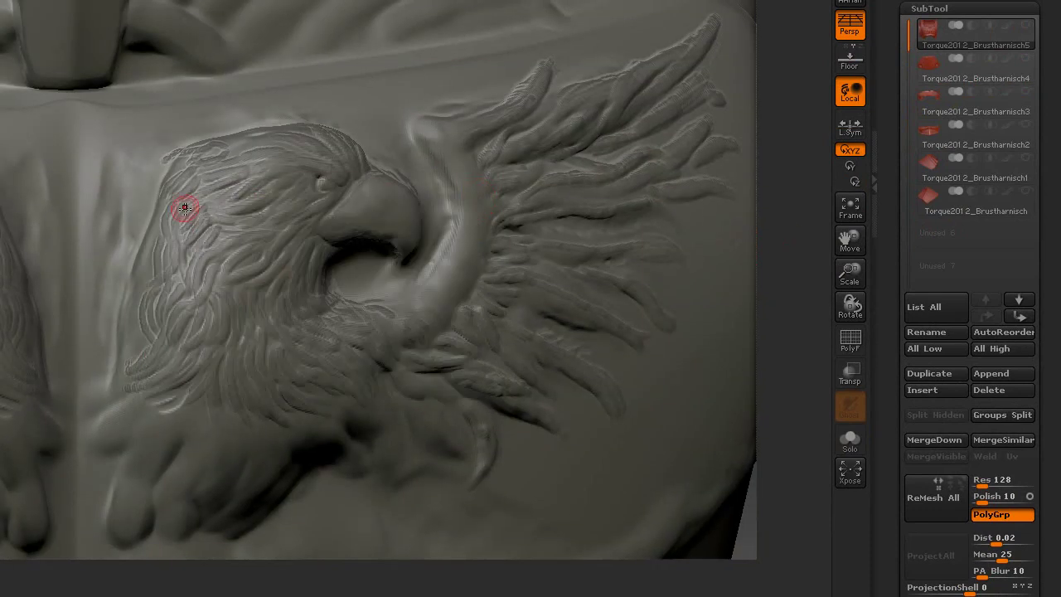
mouse_move(184, 208)
left_mouse_down()
mouse_move(145, 319)
mouse_move(171, 384)
left_mouse_up()
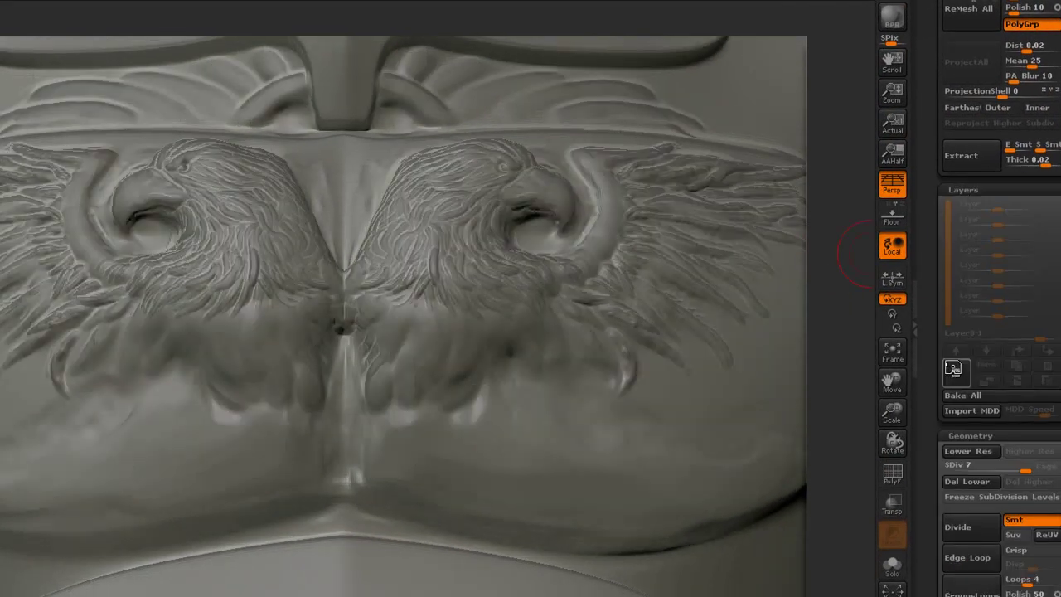
Add a new layer and sculpt a vertical pillar with flared end caps below the eagle heads.
left_click(954, 373)
left_click_drag(344, 352, 342, 483)
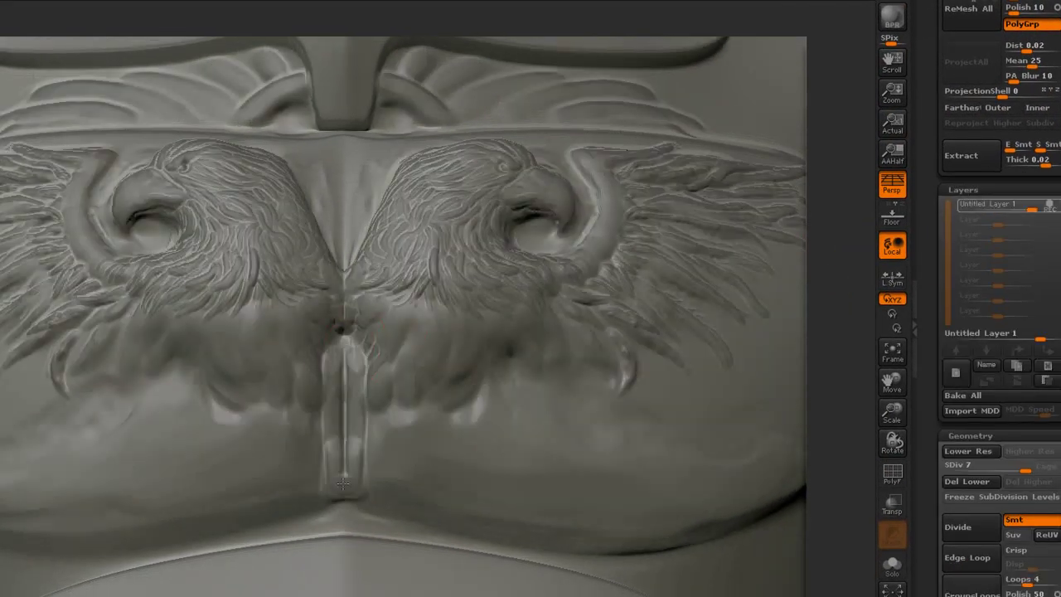
right_click_drag(338, 358, 413, 384)
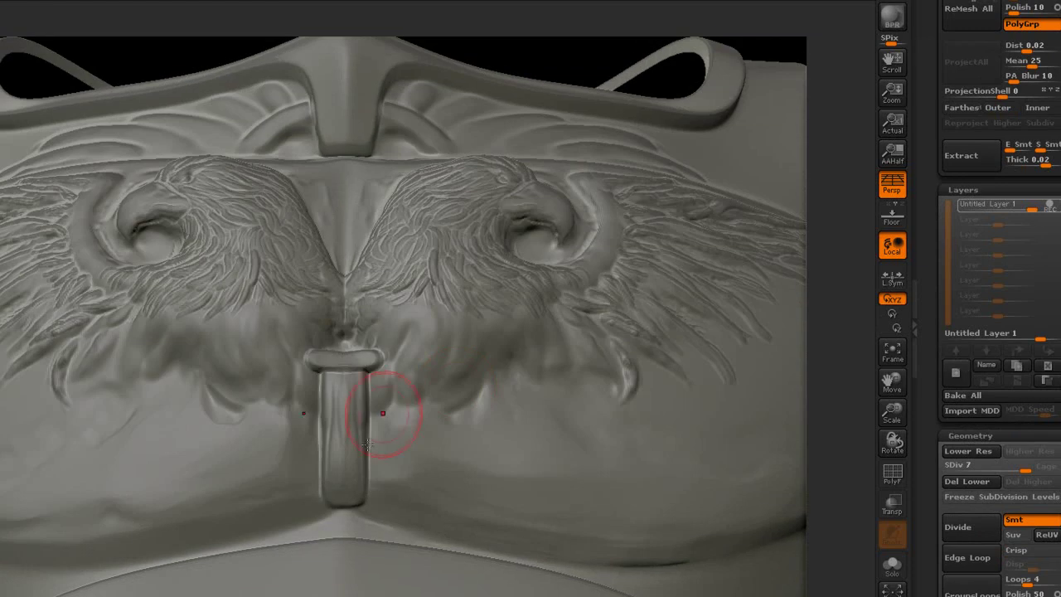
left_click_drag(367, 445, 367, 502)
left_click_drag(382, 501, 325, 498)
left_click_drag(344, 352, 379, 349)
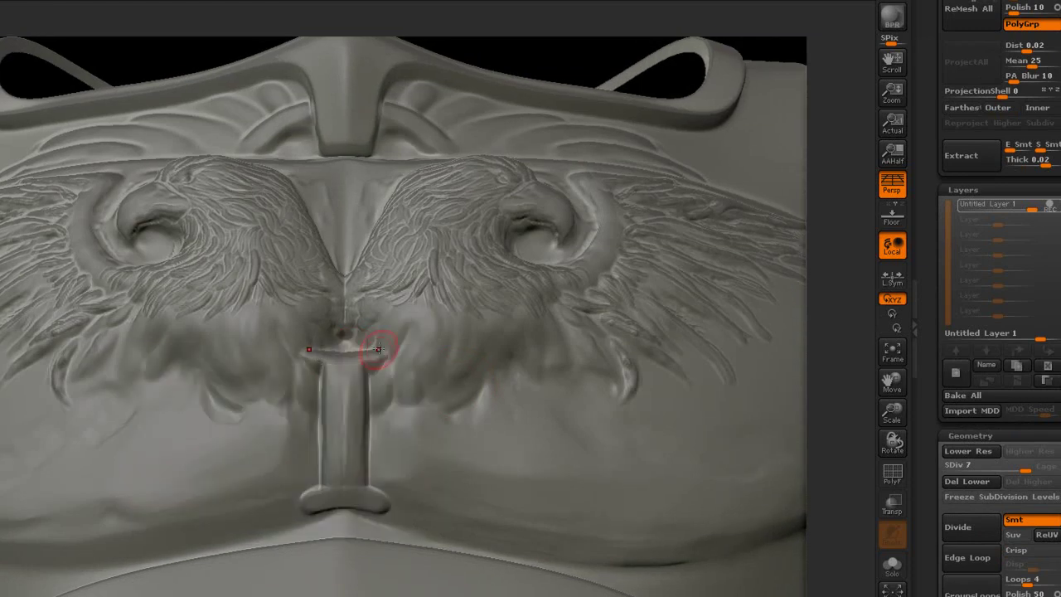
Sculpt three horizontal crossbars over the pillar and fill in its centre to form an I-shaped emblem.
left_click_drag(347, 423, 294, 423)
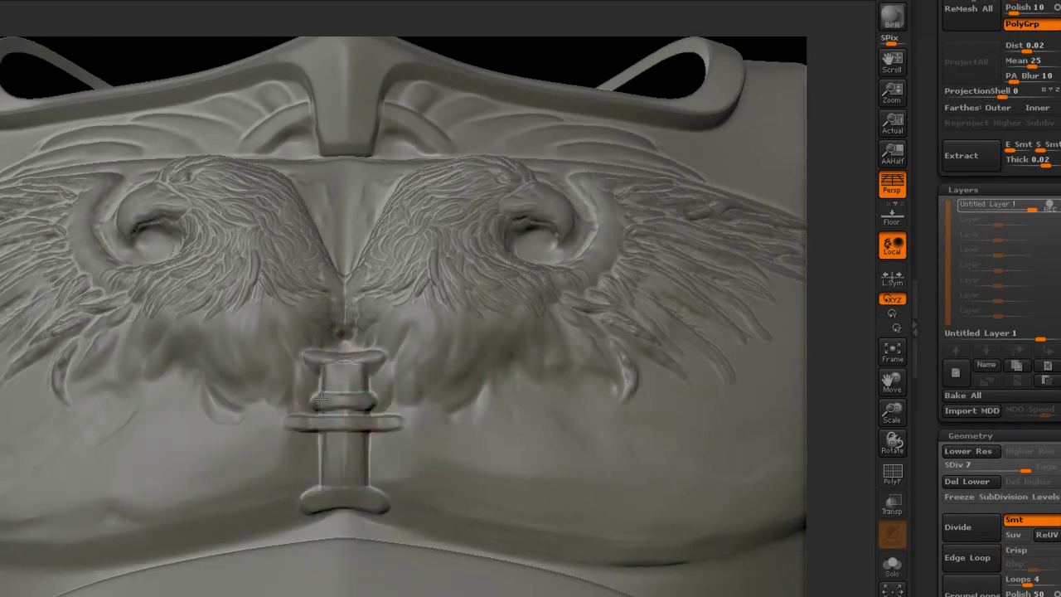
left_click_drag(365, 447, 341, 448)
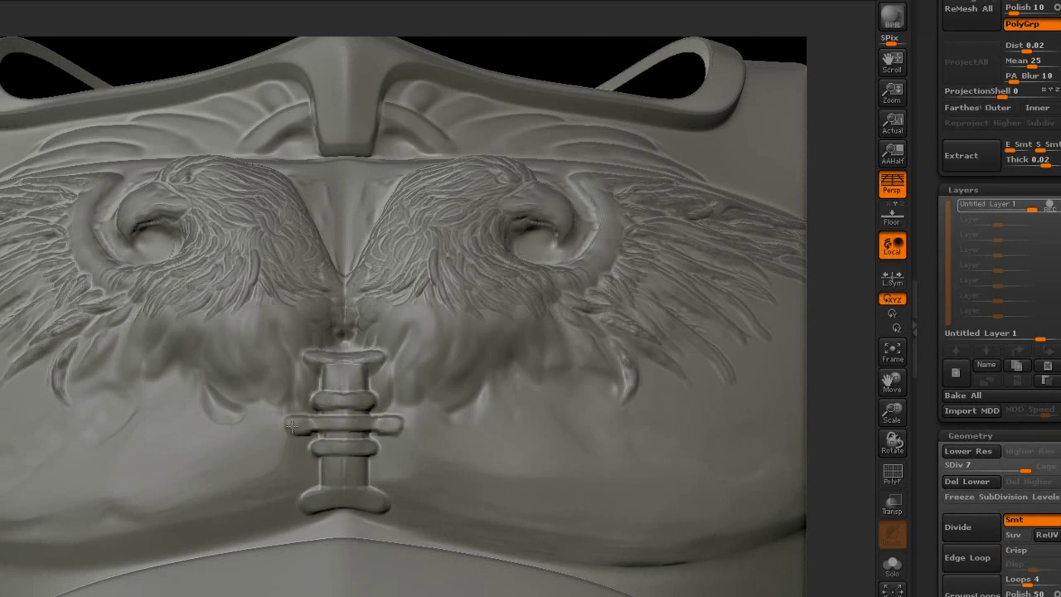
right_click_drag(327, 497, 328, 439)
mouse_move(308, 357)
left_mouse_down()
mouse_move(340, 361)
mouse_move(344, 497)
left_mouse_up()
right_click_drag(215, 173, 222, 189)
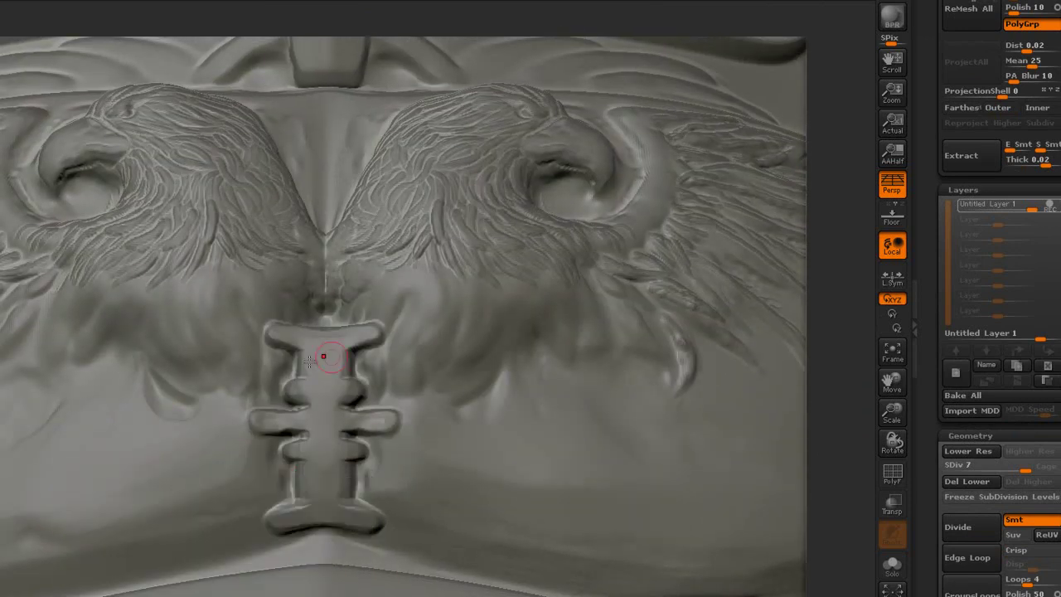
Select the ClayBuildup brush and trace a raised rim around the outline of the I-shaped emblem.
key("b")
left_click(31, 56)
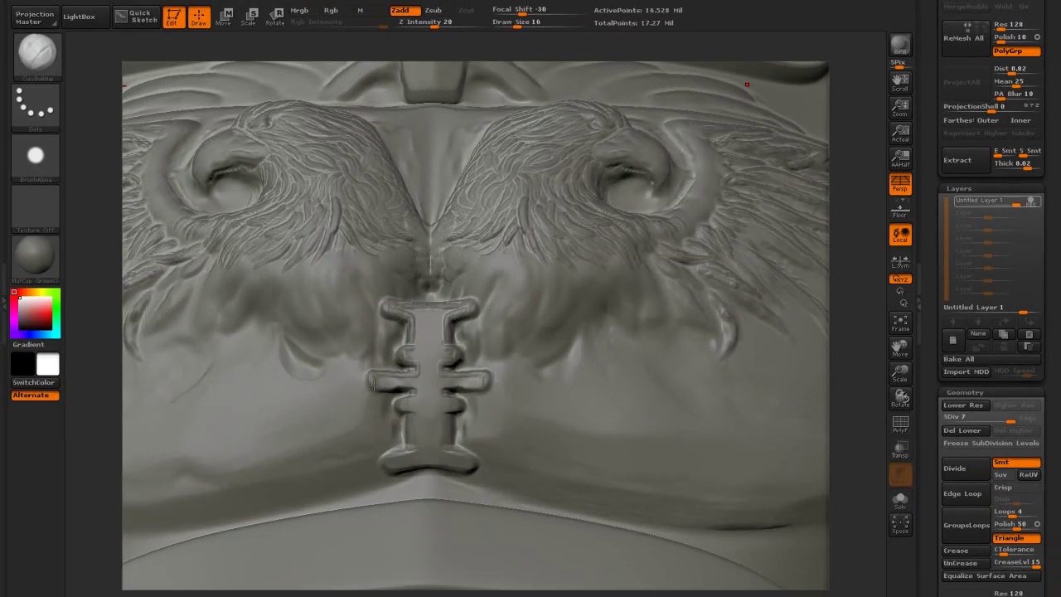
left_click_drag(413, 414, 413, 383)
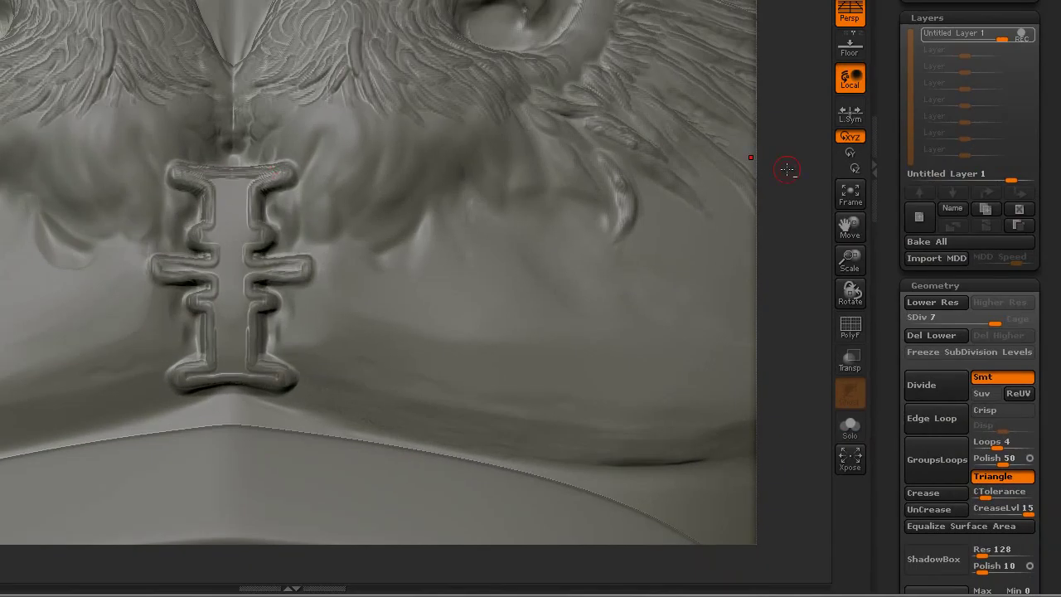
left_click_drag(851, 302, 851, 332)
Sculpt small framed slots along the middle of the emblem, undoing one stray stroke.
left_click_drag(427, 407, 427, 442)
left_click_drag(290, 239, 423, 389)
key("ctrl+z")
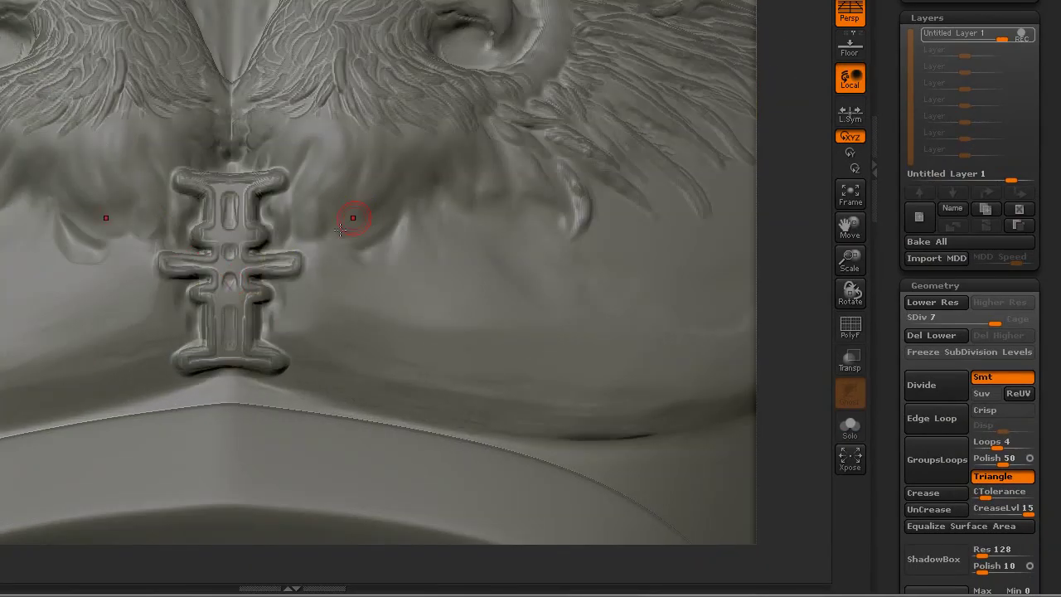
mouse_move(228, 343)
left_mouse_down()
mouse_move(228, 309)
mouse_move(228, 341)
left_mouse_up()
Set the draw size to 7 and sharpen the edges of the slots inside the emblem.
left_click_drag(764, 254, 764, 315, "alt")
key("space")
left_click(403, 230)
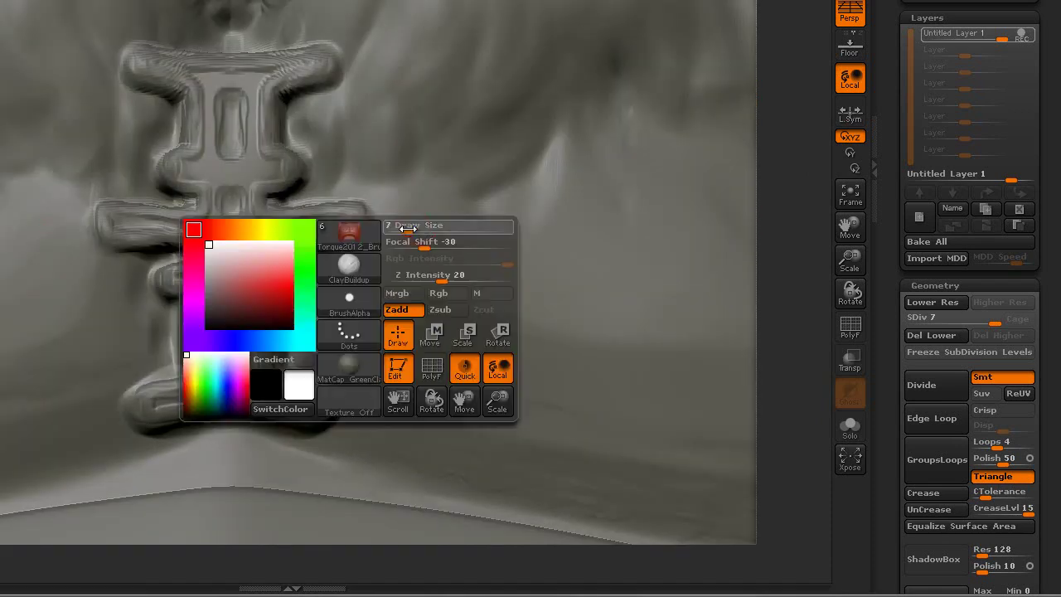
left_click_drag(218, 93, 219, 147)
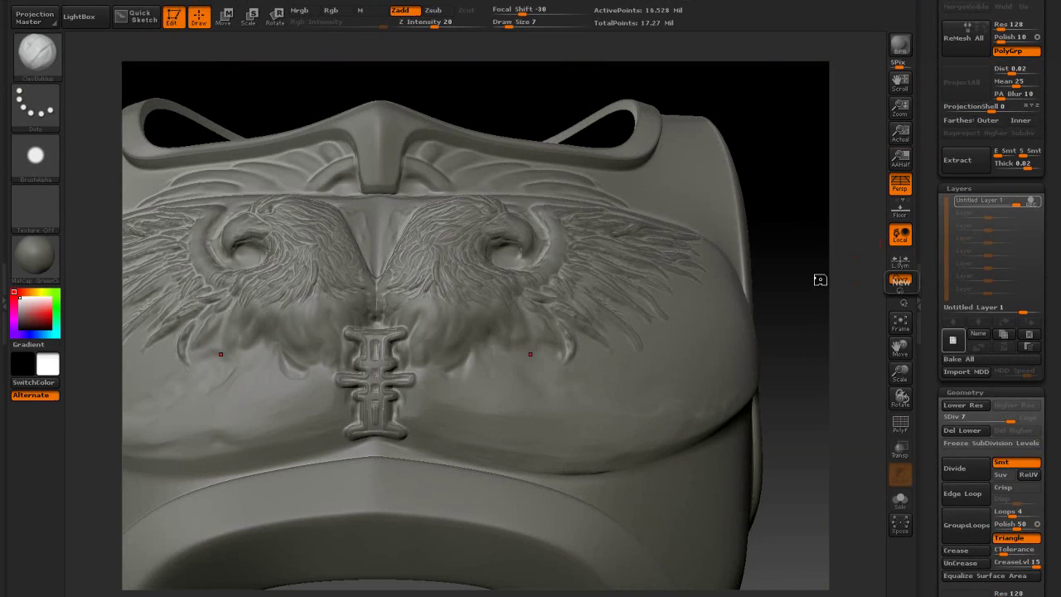
Add a second layer and block in a skull beside the emblem with eye sockets and teeth.
mouse_move(819, 283)
left_mouse_down("alt")
mouse_move(826, 312)
mouse_move(812, 313)
left_mouse_up("alt")
mouse_move(328, 341)
left_mouse_down()
mouse_move(373, 331)
mouse_move(417, 353)
left_mouse_up()
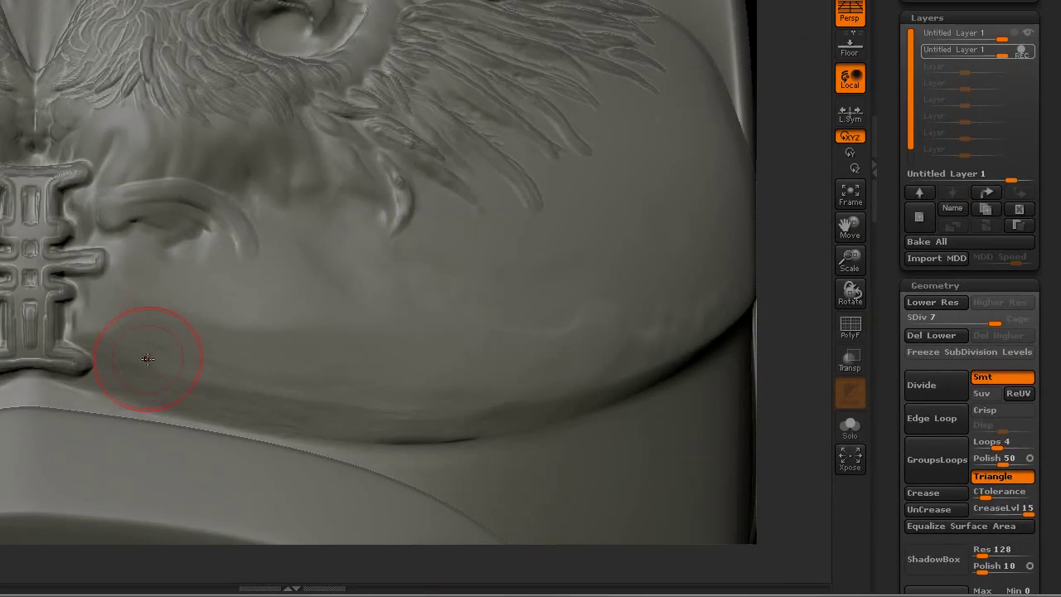
mouse_move(147, 358)
left_mouse_down()
mouse_move(249, 253)
mouse_move(108, 356)
mouse_move(149, 207)
mouse_move(188, 374)
mouse_move(168, 384)
left_mouse_up()
mouse_move(136, 337)
left_mouse_down()
mouse_move(224, 308)
mouse_move(261, 323)
mouse_move(233, 343)
mouse_move(197, 400)
left_mouse_up()
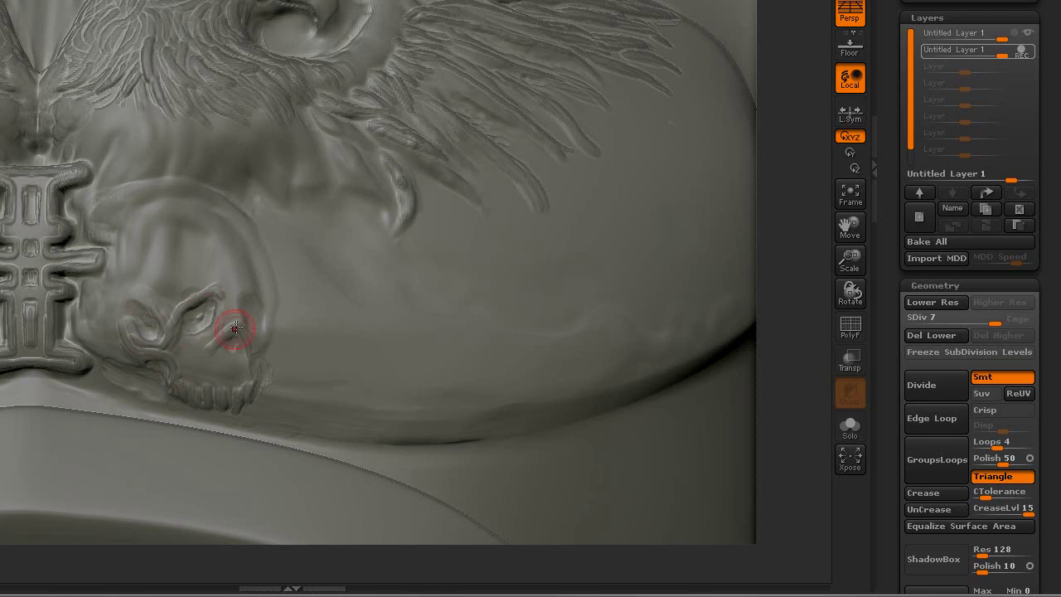
Build up the skull's cranium and smooth its surface.
mouse_move(273, 208)
left_mouse_down("shift")
mouse_move(183, 249)
mouse_move(170, 277)
mouse_move(107, 304)
mouse_move(190, 355)
mouse_move(248, 290)
mouse_move(162, 285)
left_mouse_up("shift")
mouse_move(90, 309)
left_mouse_down()
mouse_move(177, 352)
mouse_move(203, 404)
mouse_move(261, 352)
mouse_move(217, 308)
mouse_move(236, 228)
mouse_move(139, 298)
mouse_move(178, 245)
left_mouse_up()
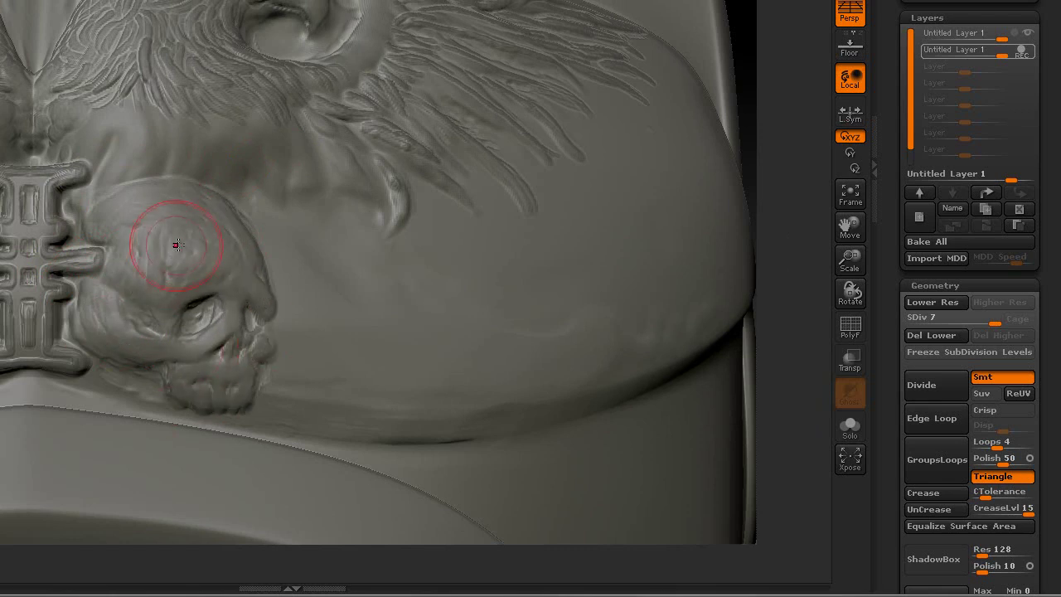
left_click_drag(105, 199, 204, 215, "shift")
right_click_drag(204, 215, 186, 219)
Shape the skull's cheekbone and the brow ridge above its eye socket.
left_click_drag(138, 328, 147, 353)
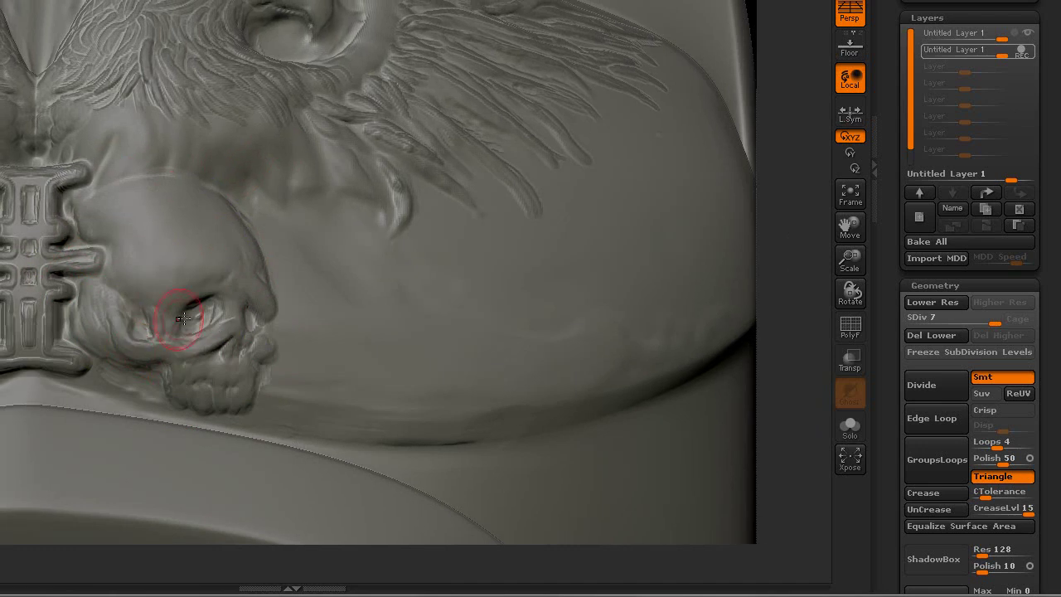
left_click_drag(161, 300, 222, 282)
right_click_drag(201, 312, 193, 318)
Select the Dam_Standard brush and deepen the skull's eye sockets.
key("b")
key("d")
key("s")
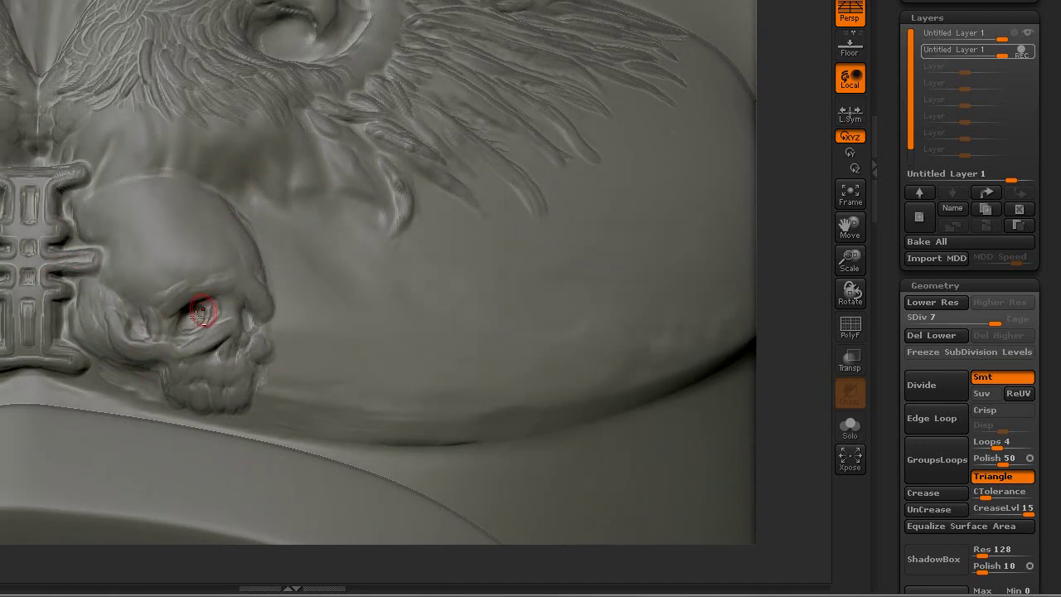
left_click_drag(247, 315, 252, 323)
left_click_drag(194, 310, 224, 292)
Carve the skull's nose cavity and add crease detail around its brow.
left_click_drag(220, 344, 232, 340)
right_click_drag(217, 346, 225, 347)
left_click_drag(214, 342, 234, 355)
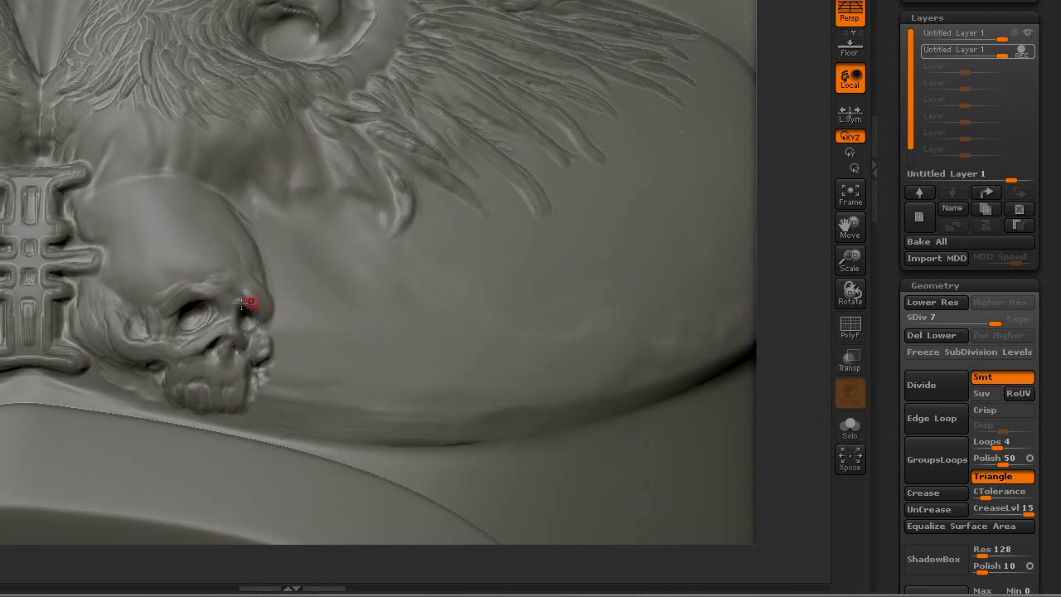
right_click_drag(241, 303, 222, 300)
left_click_drag(217, 295, 187, 295)
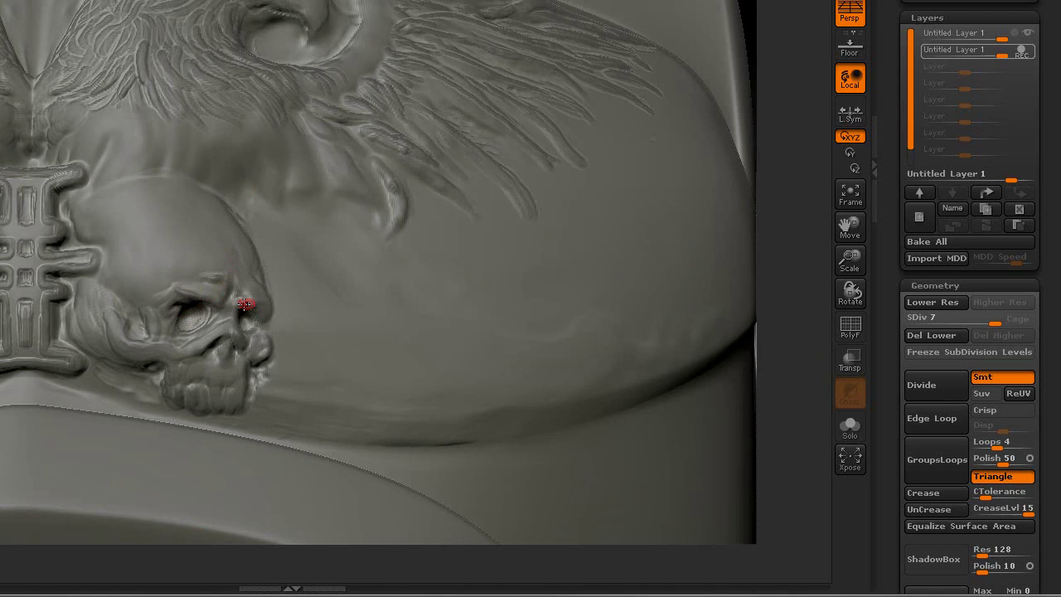
Select the ClayBuildup brush, define the skull's teeth and add ridges at its back beside the central emblem.
left_click_drag(146, 552, 838, 324)
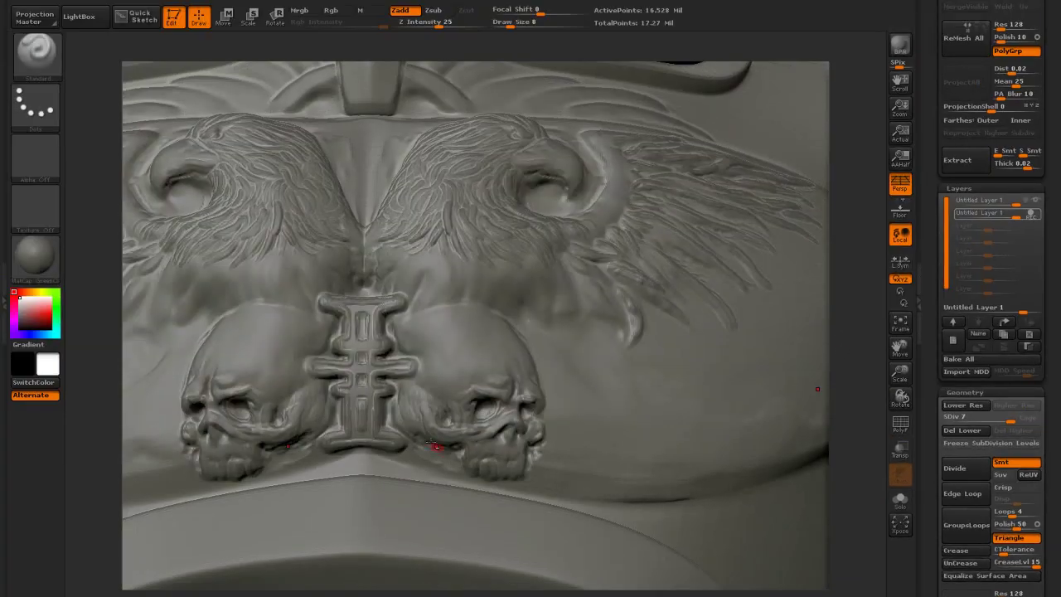
right_click_drag(425, 440, 481, 400, "alt")
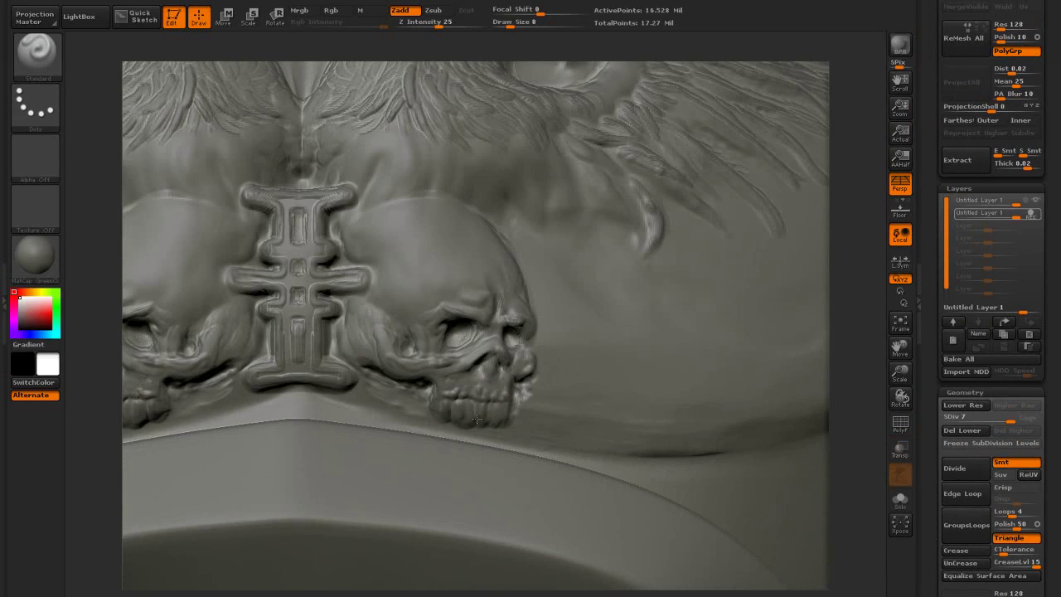
key("b")
key("c")
key("b")
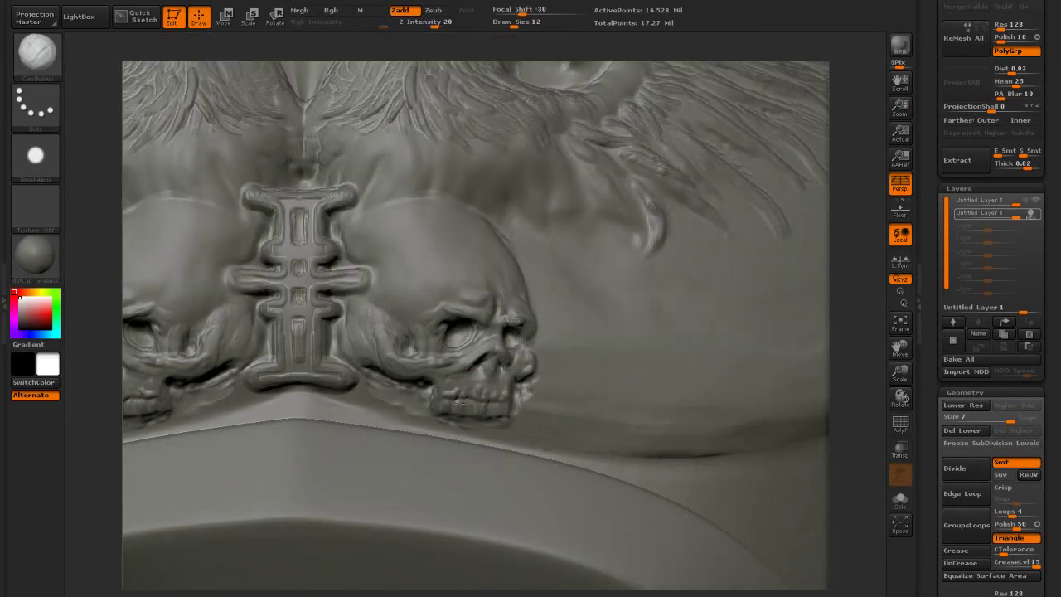
right_click_drag(456, 333, 779, 327, "alt")
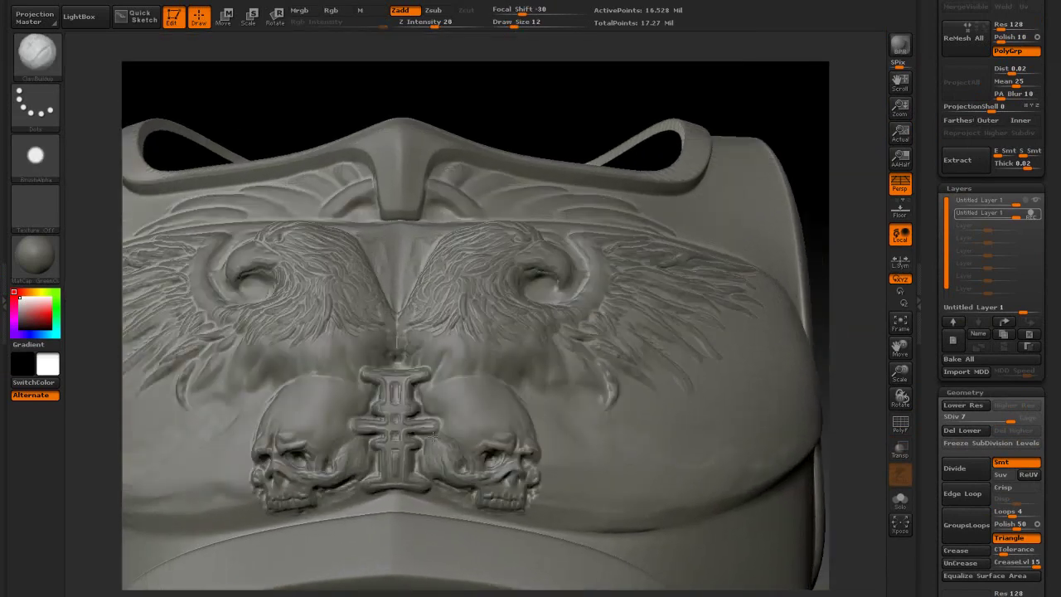
left_click_drag(449, 417, 461, 434)
Set the draw size to 30 and sculpt larger overlapping feathers over the eagle's neck and chest.
mouse_move(729, 323)
right_mouse_down()
mouse_move(741, 343)
mouse_move(732, 356)
right_mouse_up()
key("]")
key("]")
left_click_drag(452, 307, 434, 333)
right_click_drag(730, 323, 713, 365)
left_click_drag(421, 300, 397, 336)
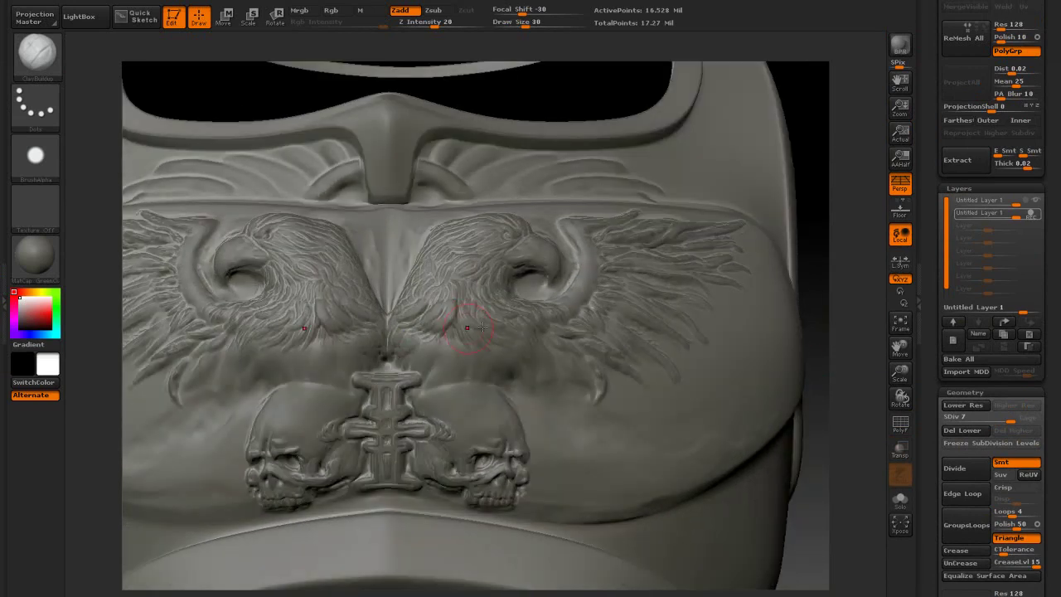
left_click_drag(437, 264, 464, 245)
right_click_drag(552, 288, 519, 299)
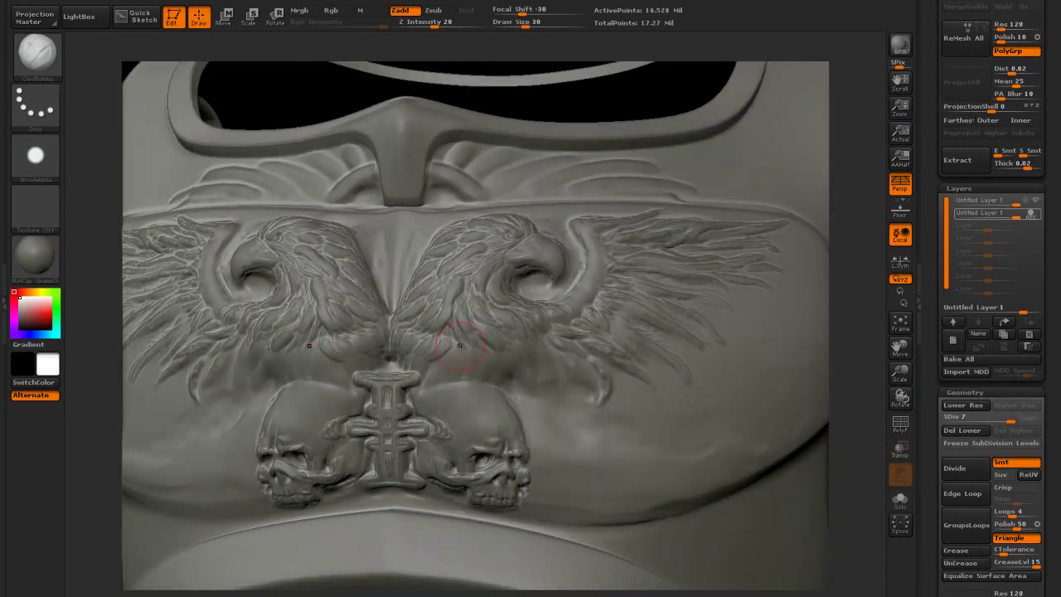
Select the Standard brush with draw size 99 and reinforce the broad volumes of the eagle relief.
mouse_move(862, 352)
left_mouse_down()
mouse_move(852, 317)
mouse_move(824, 306)
left_mouse_up()
key("space")
left_click(585, 348)
key("b")
key("s")
key("t")
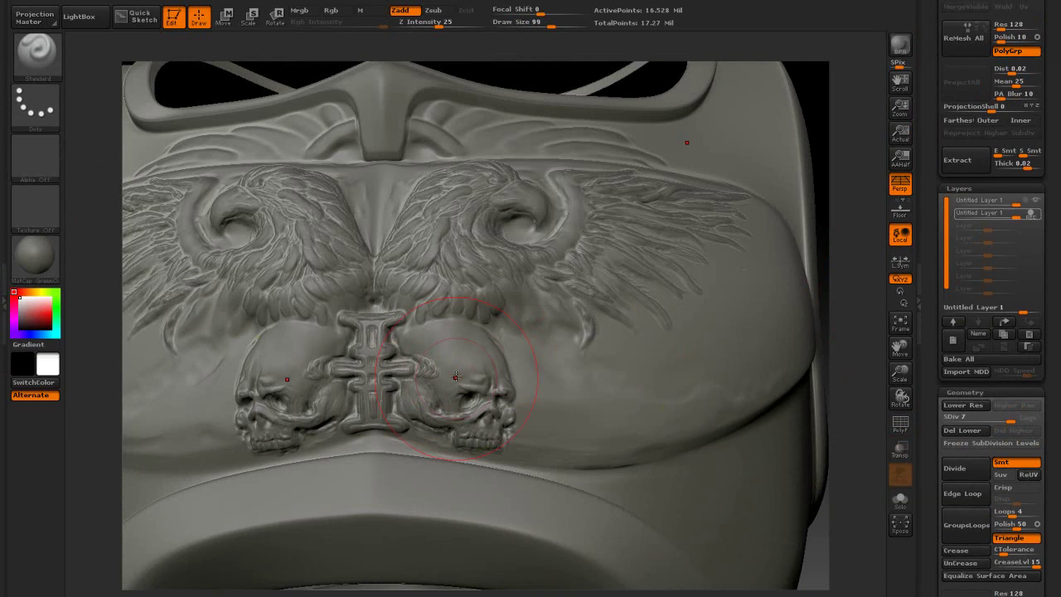
right_click_drag(466, 188, 526, 307)
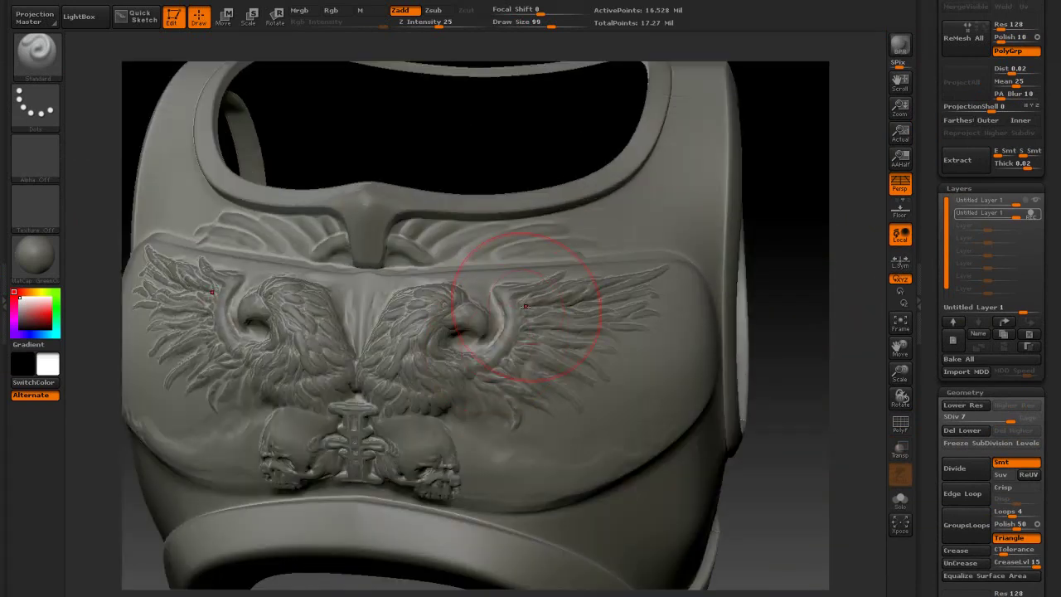
mouse_move(805, 346)
left_mouse_down()
mouse_move(777, 300)
mouse_move(771, 249)
left_mouse_up()
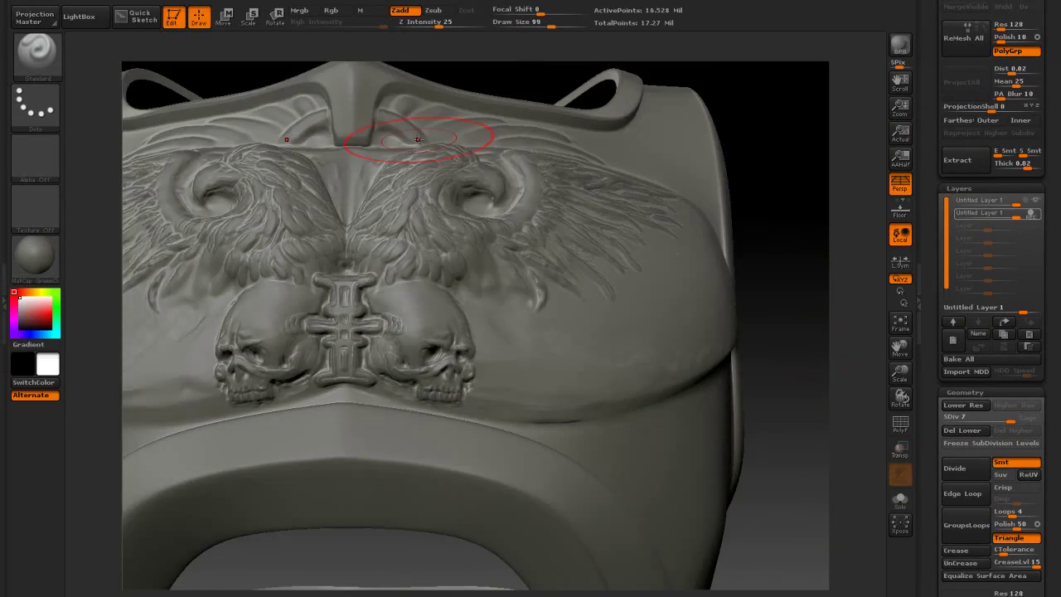
Select the Move brush with draw size 39 and adjust the skull's outer contour.
key("b")
key("m")
key("v")
key("space")
left_click_drag(477, 347, 420, 399)
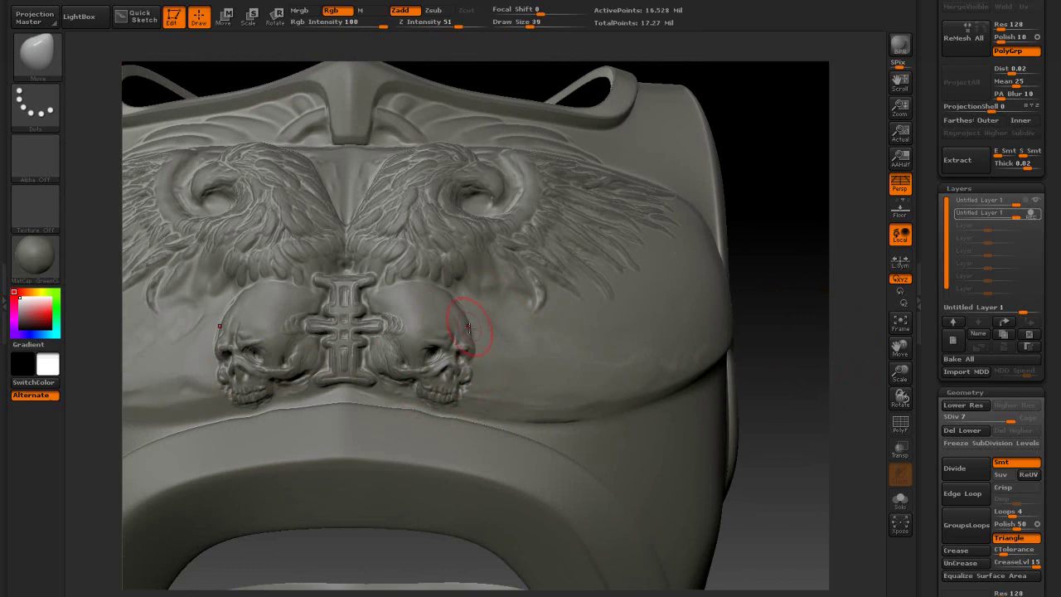
left_click_drag(777, 292, 768, 359)
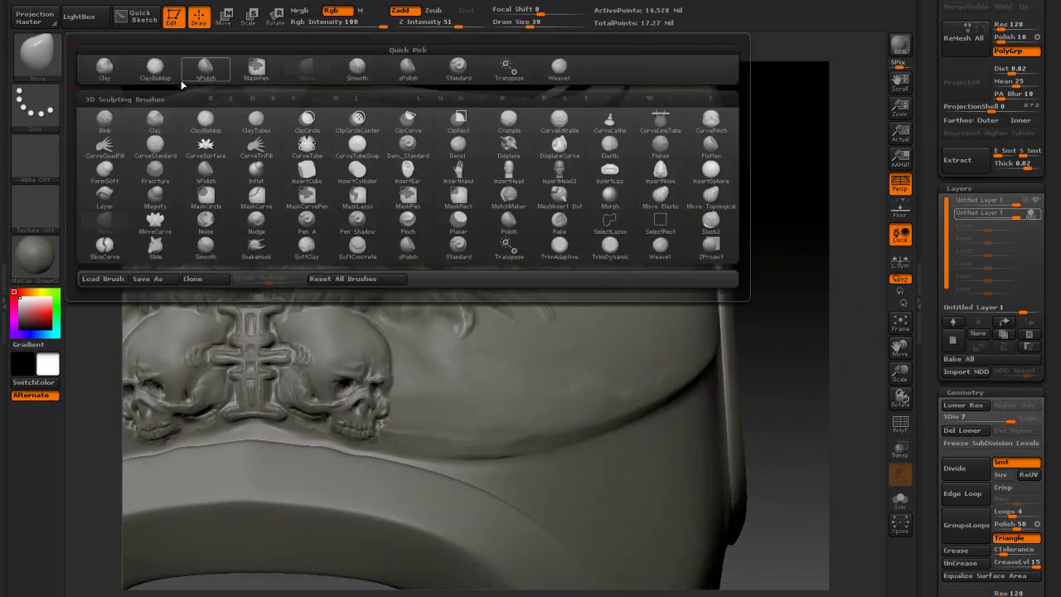
Select the ClayBuildup brush and sculpt flowing, curling feather strands along the skull's outer side, below the wing.
left_click(155, 68)
left_click_drag(392, 314, 417, 277)
mouse_move(787, 309)
left_mouse_down()
mouse_move(734, 303)
mouse_move(779, 324)
left_mouse_up()
mouse_move(357, 356)
left_mouse_down()
mouse_move(399, 389)
mouse_move(393, 409)
left_mouse_up()
left_click_drag(358, 395, 399, 422)
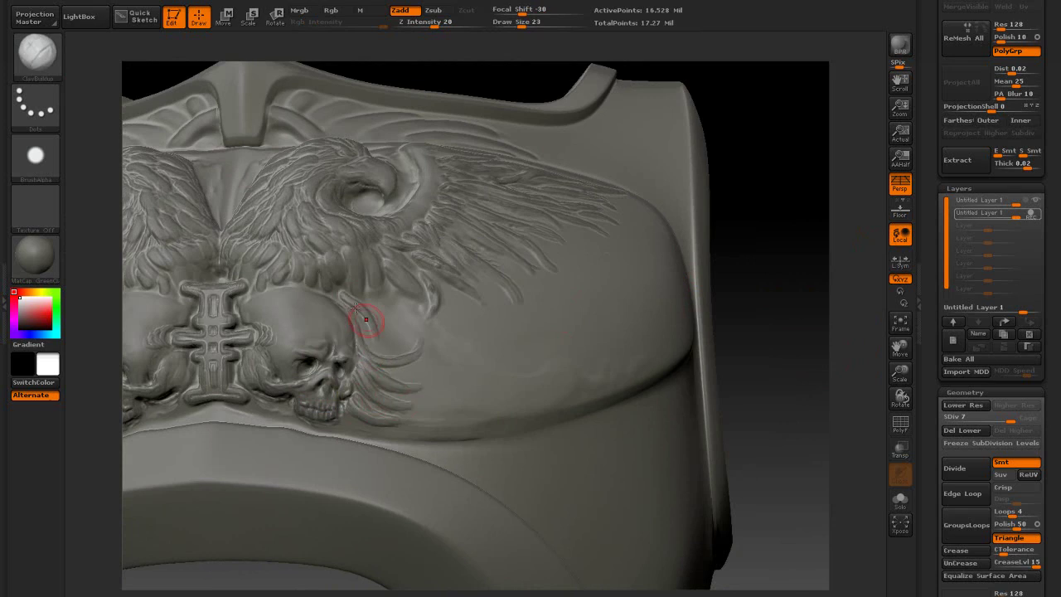
mouse_move(360, 315)
right_mouse_down()
mouse_move(671, 343)
mouse_move(381, 331)
mouse_move(692, 249)
mouse_move(378, 406)
right_mouse_up()
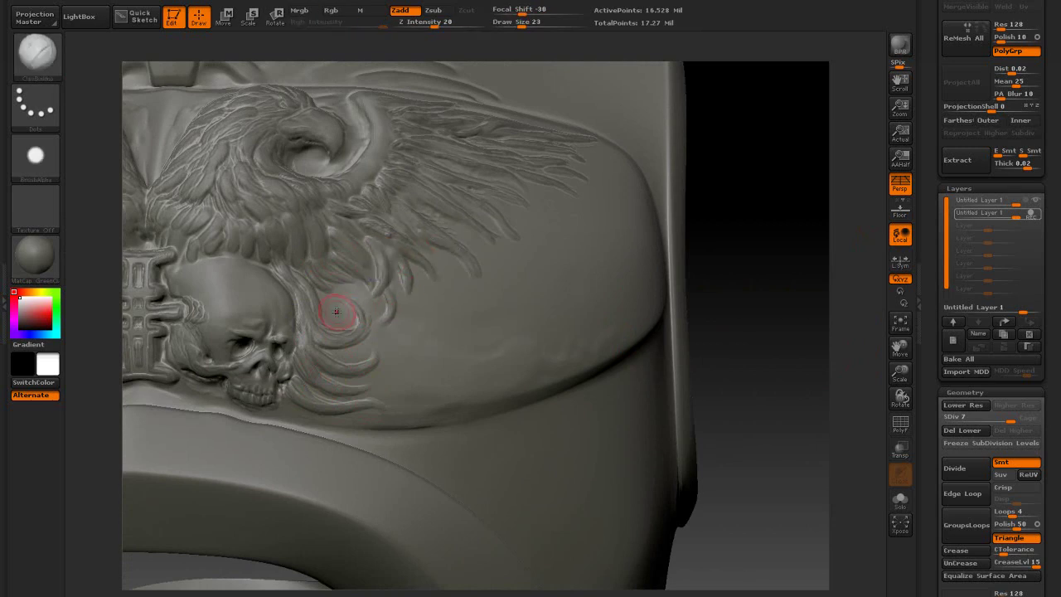
mouse_move(347, 303)
right_mouse_down()
mouse_move(759, 337)
mouse_move(416, 412)
mouse_move(624, 280)
mouse_move(788, 329)
mouse_move(376, 370)
right_mouse_up()
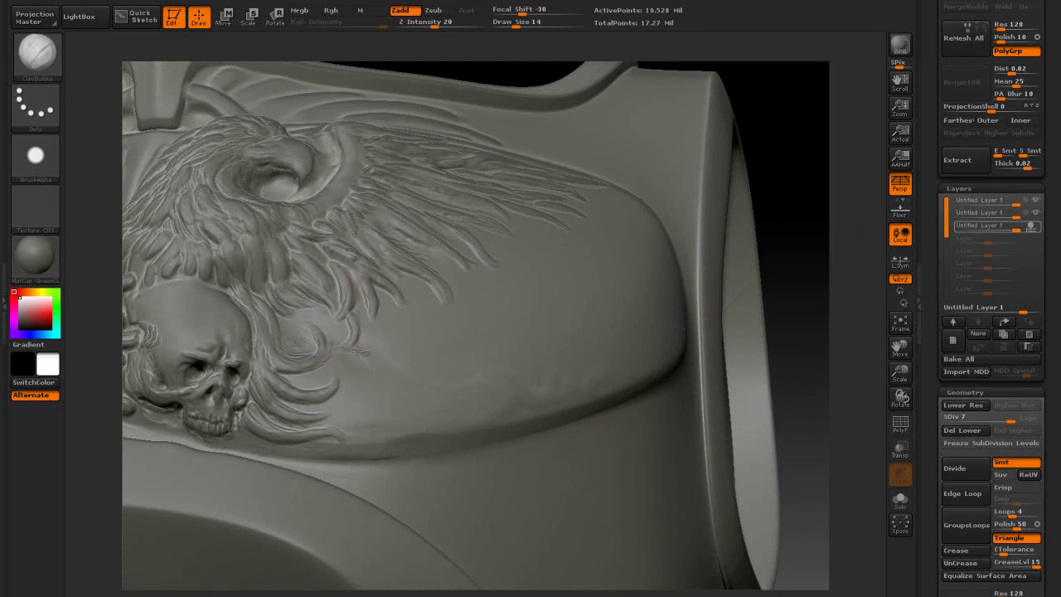
right_click_drag(372, 424, 475, 355)
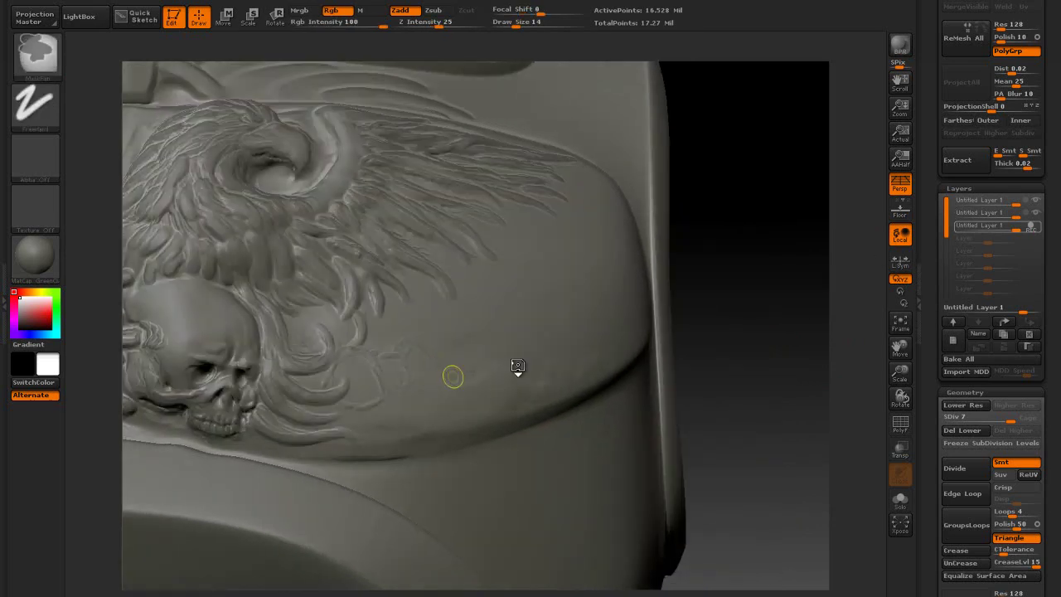
key("shift")
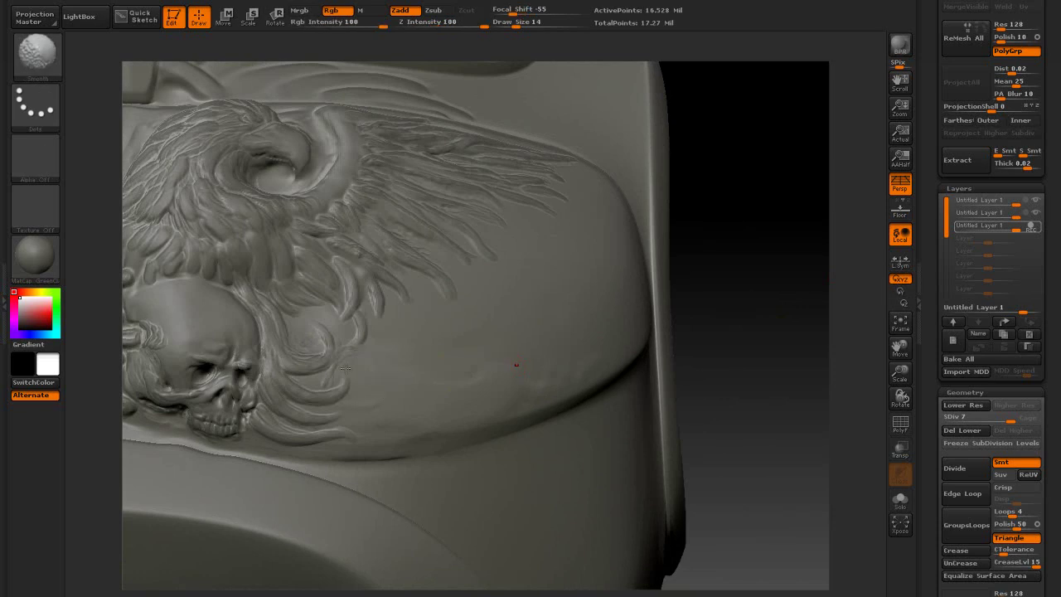
right_click_drag(516, 363, 405, 377)
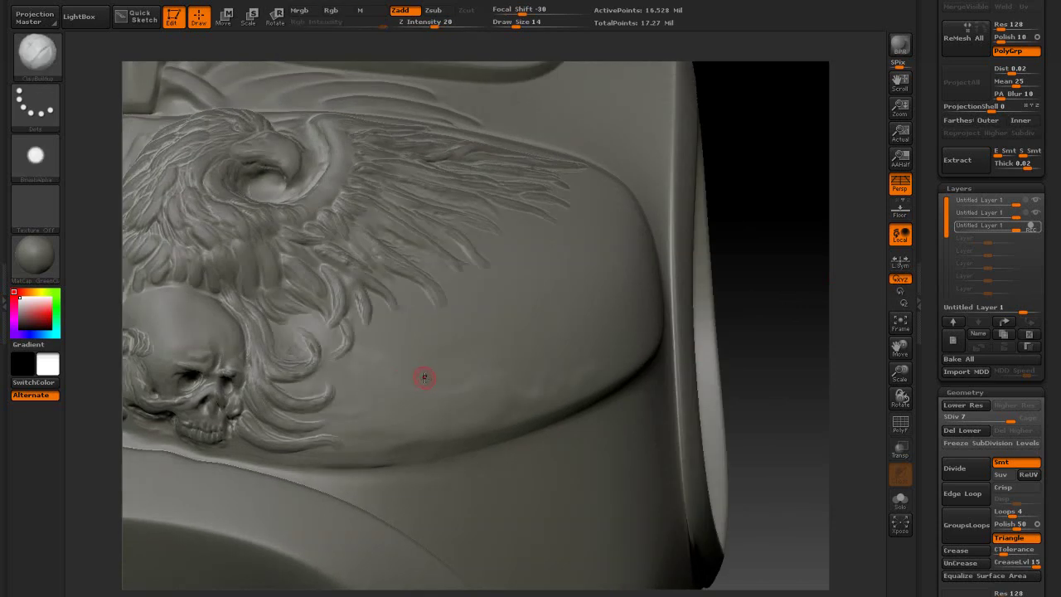
Sketch the outline of a small standing figure beside the curls with draw size 20.
key("space")
left_click_drag(421, 356, 426, 356)
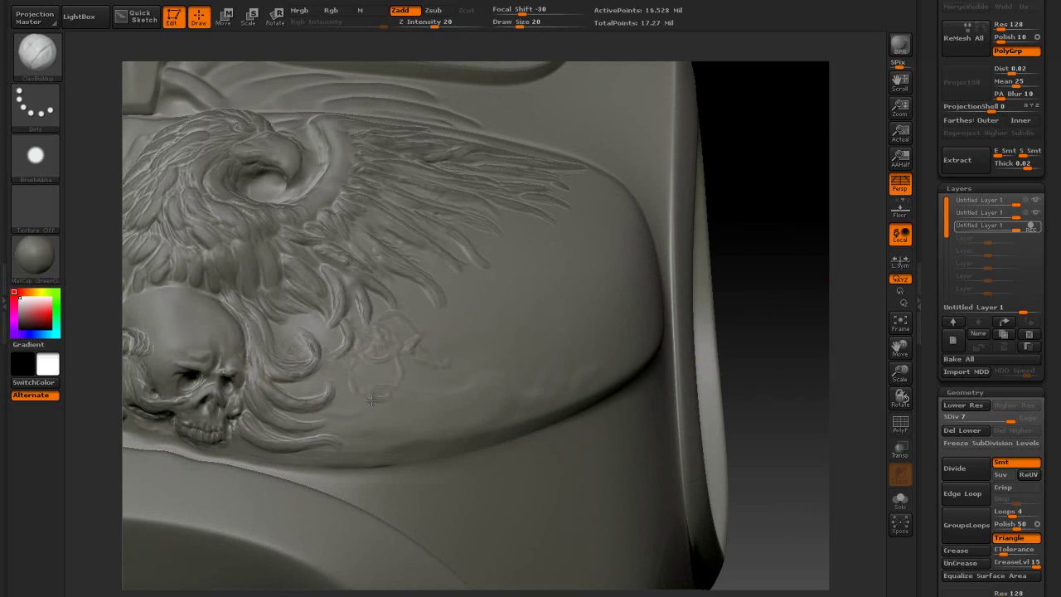
right_click_drag(519, 283, 325, 370)
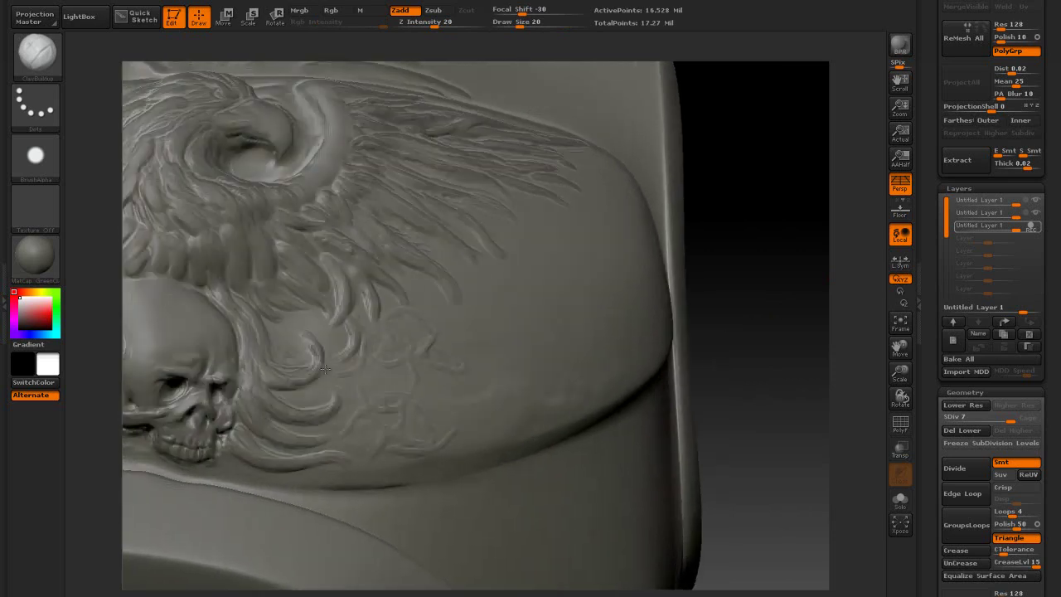
Set the draw size to 34 and block in the figure's head, shoulders and outstretched arm.
key("space")
left_click_drag(421, 329, 427, 329)
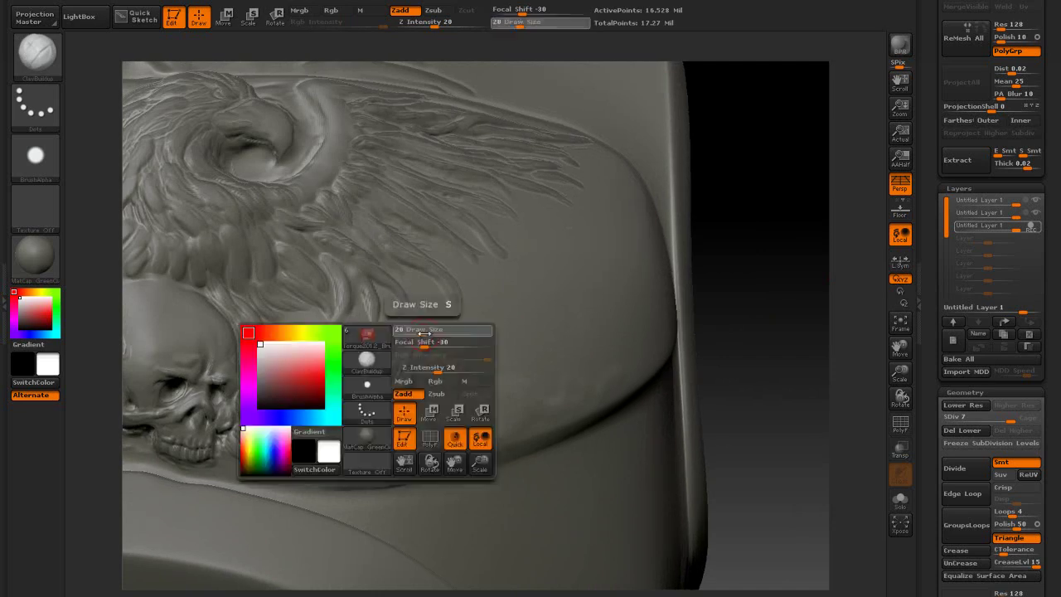
left_click_drag(373, 382, 403, 381)
left_click_drag(378, 341, 426, 355)
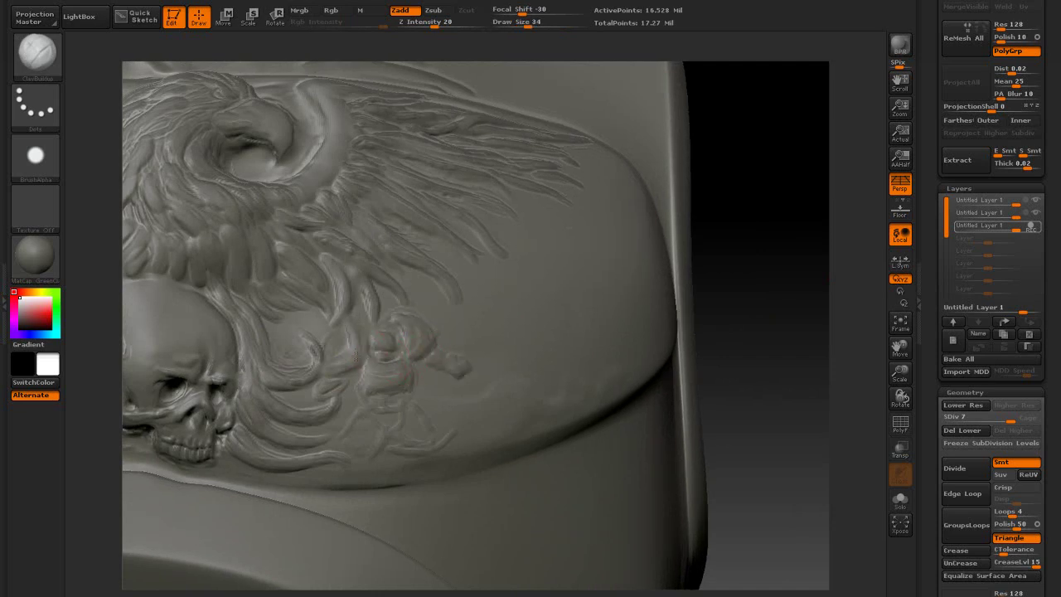
left_click_drag(356, 356, 337, 358)
Build up the figure's waist and legs.
left_click_drag(385, 396, 388, 424)
right_click_drag(372, 418, 391, 398, "alt")
left_click_drag(390, 398, 372, 426)
left_click_drag(425, 394, 431, 412)
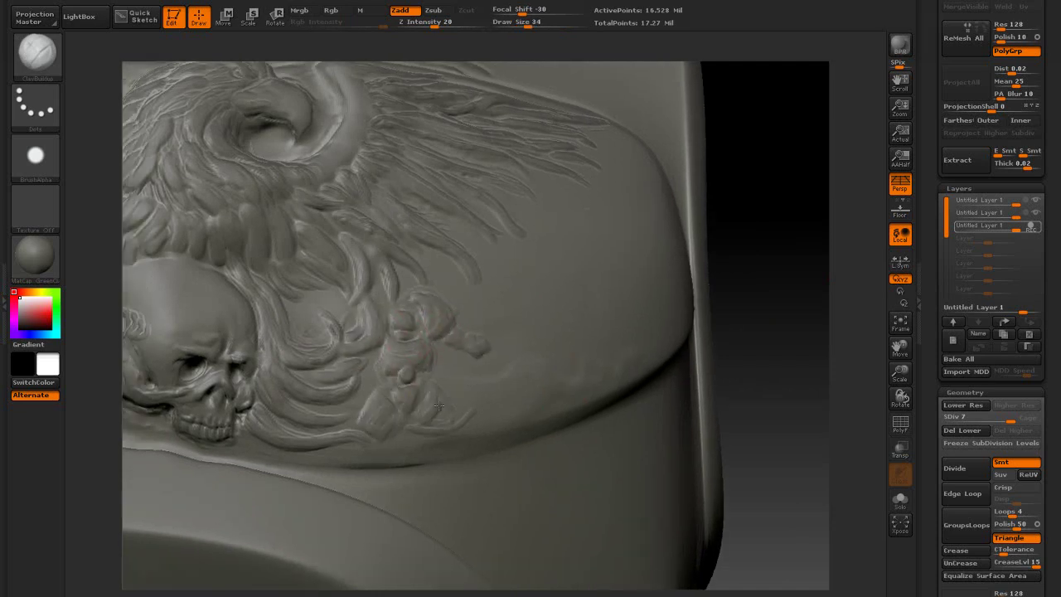
Refine the figure's helmet, shoulder armour, arm and hand with draw size 16.
right_click_drag(407, 296, 365, 356, "ctrl")
key("space")
left_click_drag(365, 362, 357, 361)
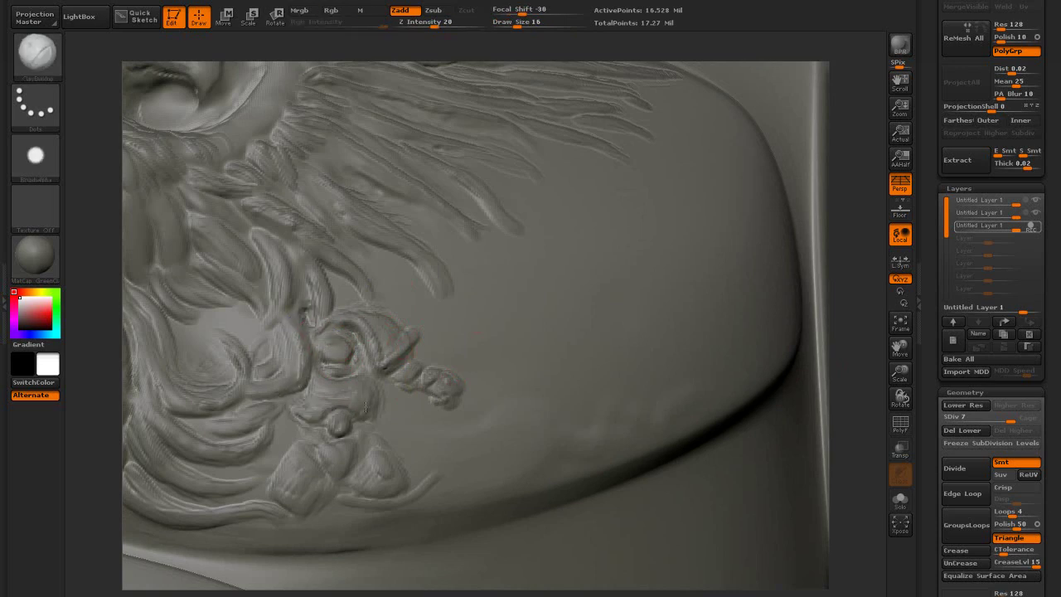
Shape the figure's torso with draw size 22, then detail its helmeted face with draw size 11.
right_click_drag(306, 402, 315, 398)
key("bracketright")
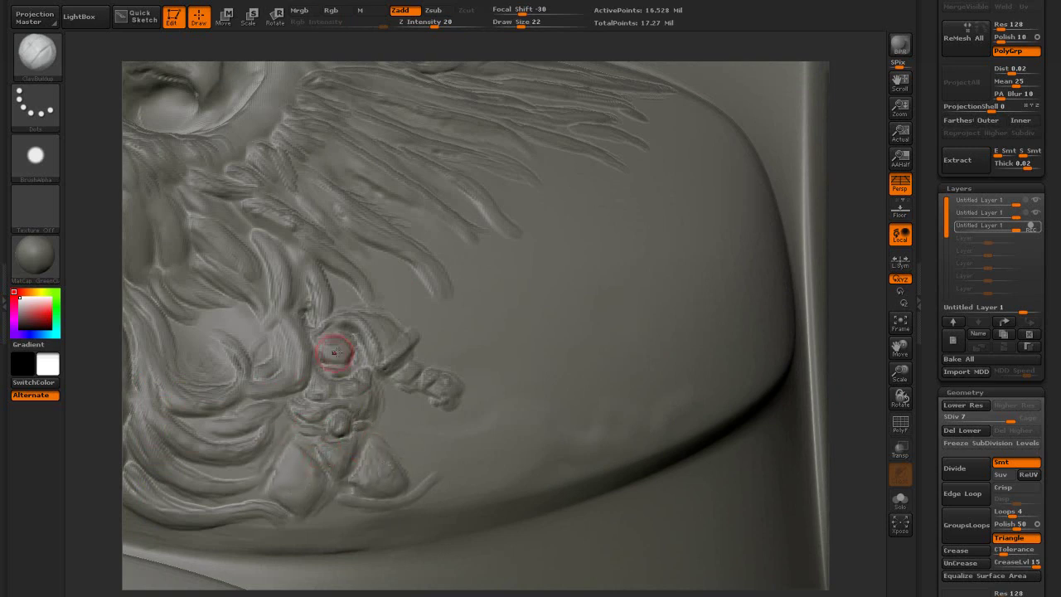
right_click_drag(338, 341, 334, 347)
key("bracketleft")
key("bracketleft")
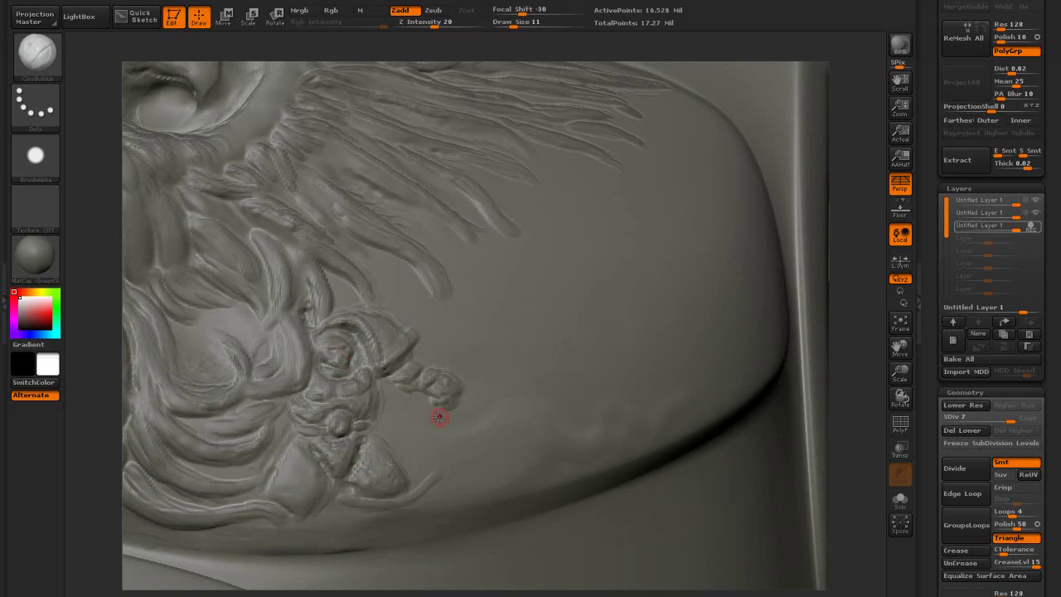
Sculpt a long spear shaft passing through the figure's hand with draw size 16.
right_click_drag(439, 417, 448, 413)
key("bracketright")
left_click_drag(432, 405, 407, 467)
right_click_drag(448, 368, 460, 352)
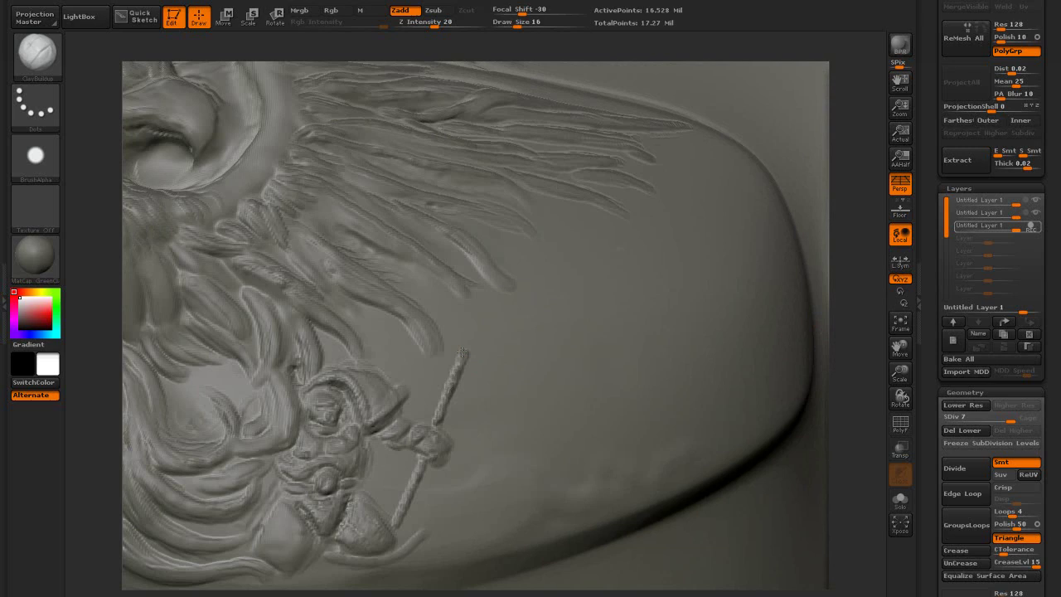
Add a pointed spearhead to the shaft and refine the spear with a smaller brush.
left_click_drag(477, 320, 472, 335)
left_click_drag(481, 317, 486, 293, "shift")
right_click_drag(472, 356, 461, 364)
key("space")
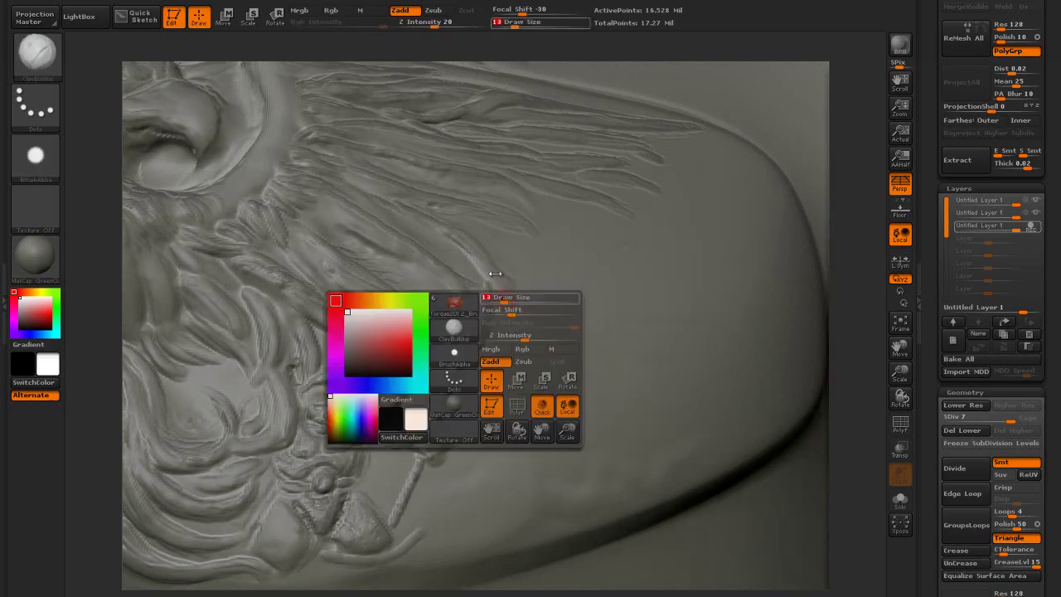
left_click_drag(507, 303, 502, 304)
left_click_drag(413, 470, 401, 498)
Select the Standard brush and strengthen the volume of the figure's torso and legs.
mouse_move(779, 398)
right_mouse_down("ctrl")
mouse_move(745, 281)
mouse_move(652, 320)
mouse_move(857, 396)
right_mouse_up("ctrl")
left_click(38, 54)
left_click(452, 77)
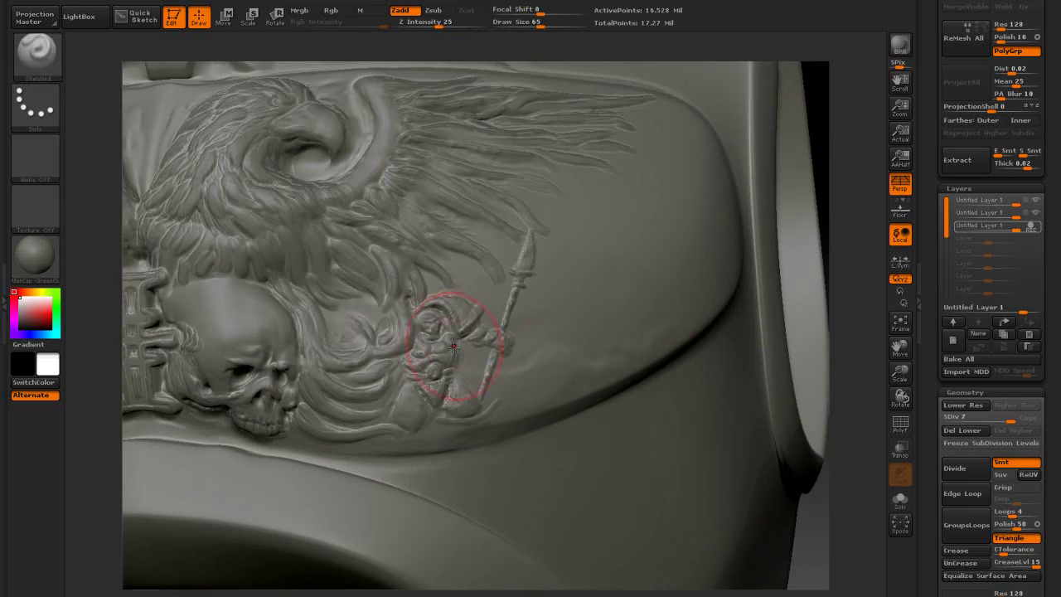
right_click_drag(457, 343, 441, 354)
left_click_drag(436, 363, 434, 381)
right_click_drag(396, 369, 408, 373)
key("space")
left_click_drag(455, 319, 460, 325)
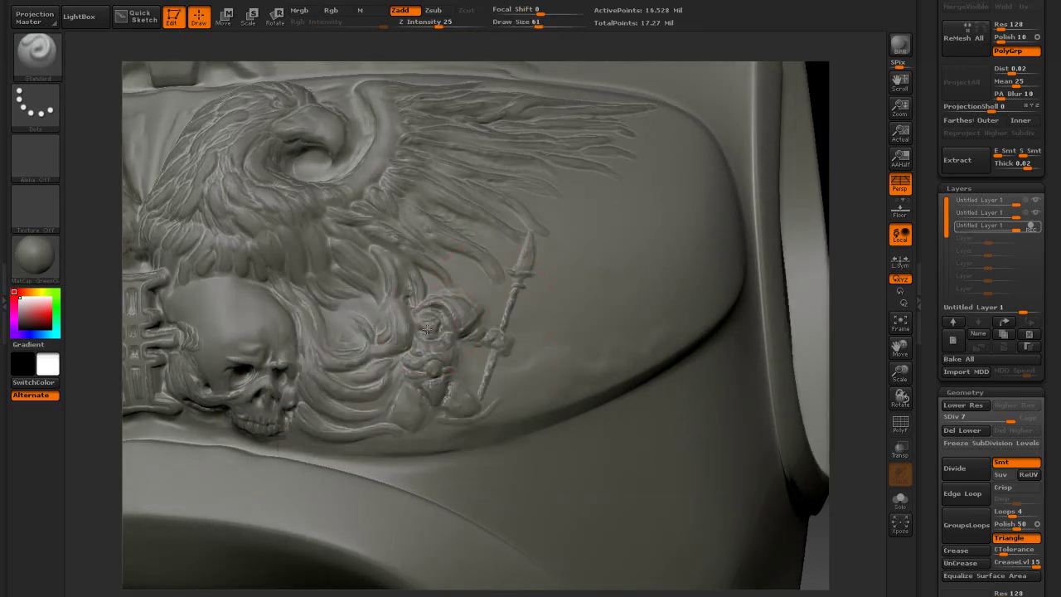
Adjust the figure's proportions using the Move brush with draw size 37.
right_click_drag(440, 330, 450, 327)
key("space")
left_click_drag(454, 324, 445, 323)
left_click_drag(408, 400, 406, 418)
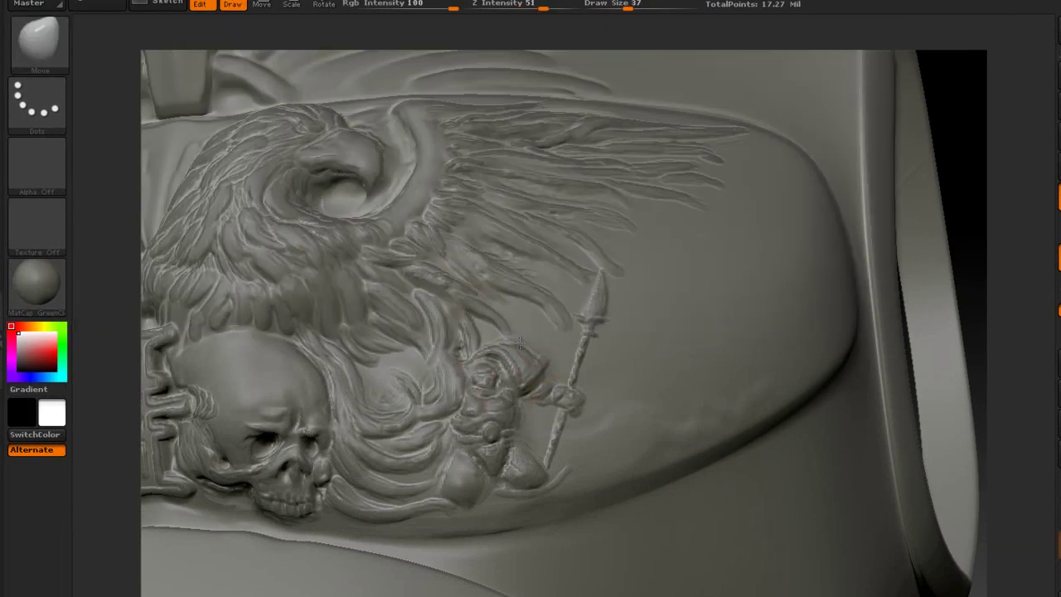
Select the ClayBuildup brush and sculpt three bladed weapons fanning out behind the figure's spear.
key("b")
key("c")
key("b")
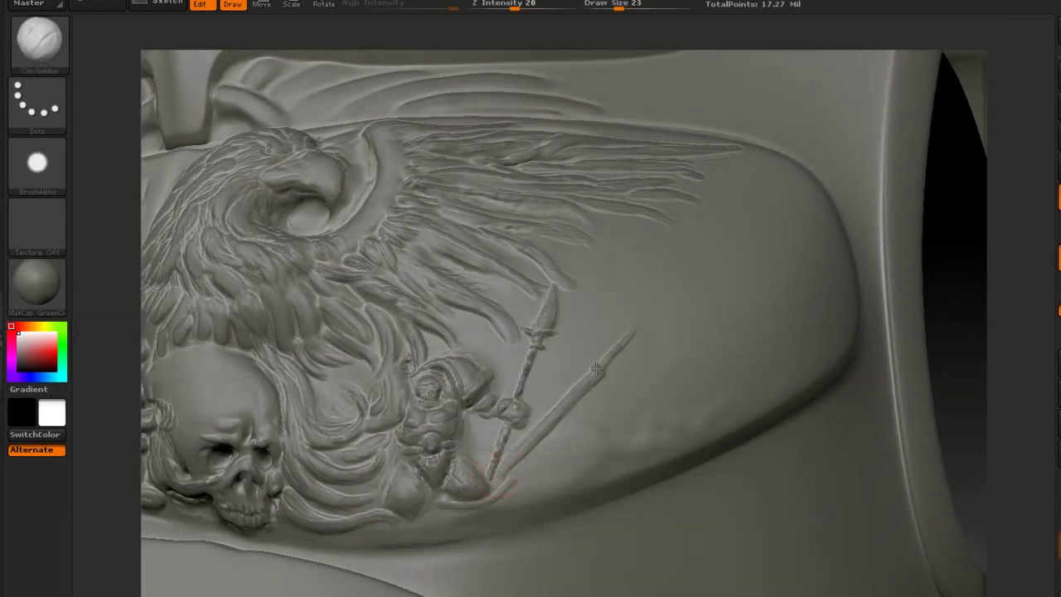
key("space")
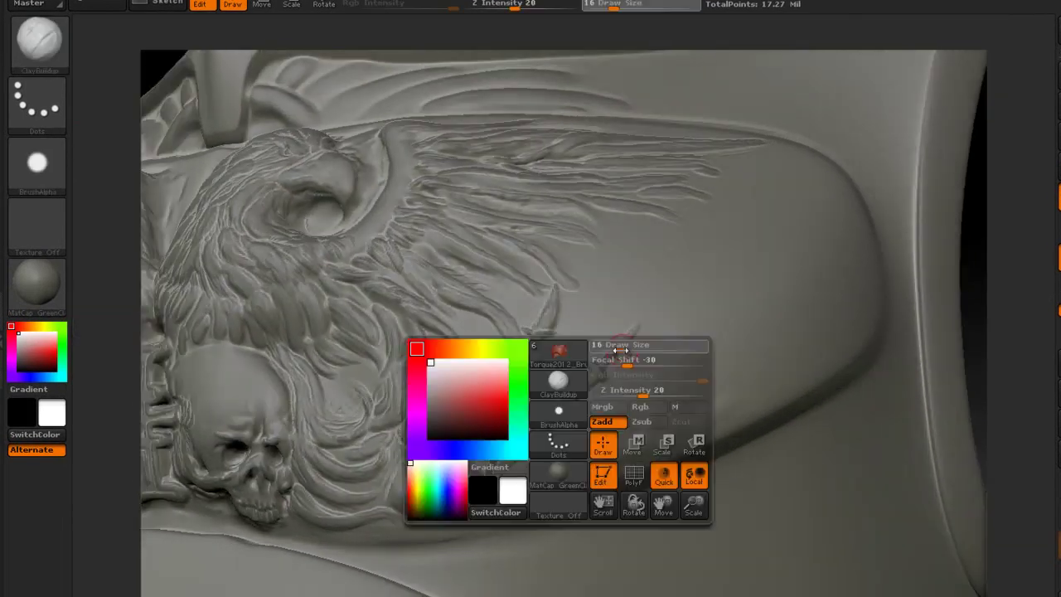
left_click_drag(597, 356, 580, 357)
left_click_drag(522, 464, 640, 382)
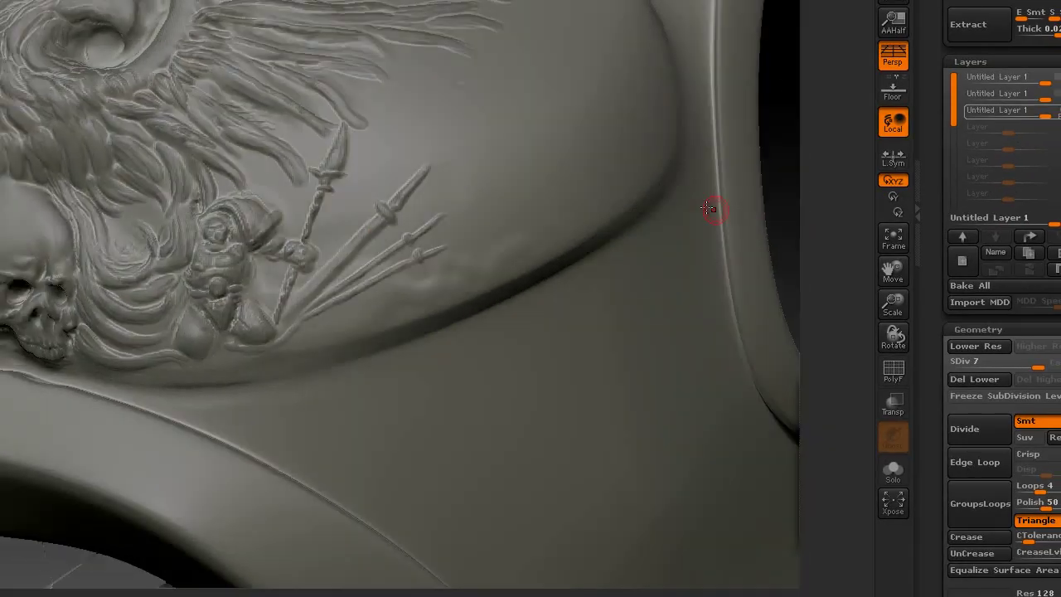
left_click_drag(303, 290, 435, 220)
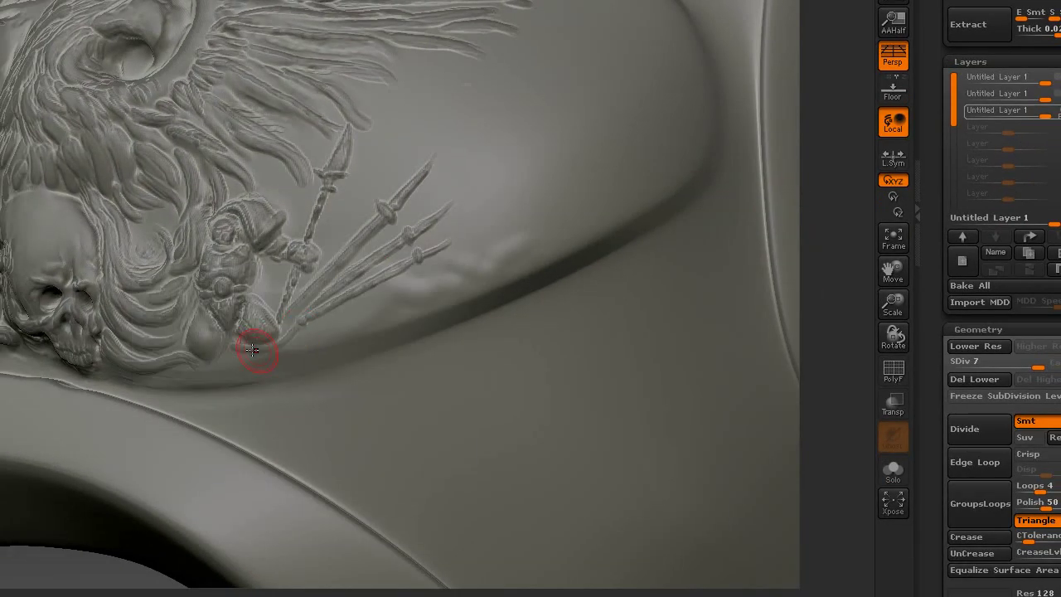
Sculpt intertwined vine scrolls along the breastplate's lower edge, from below the skull past the armoured figure to curling ends beyond the fanned weapons.
mouse_move(248, 353)
left_mouse_down()
mouse_move(311, 365)
mouse_move(421, 295)
mouse_move(348, 320)
left_mouse_up()
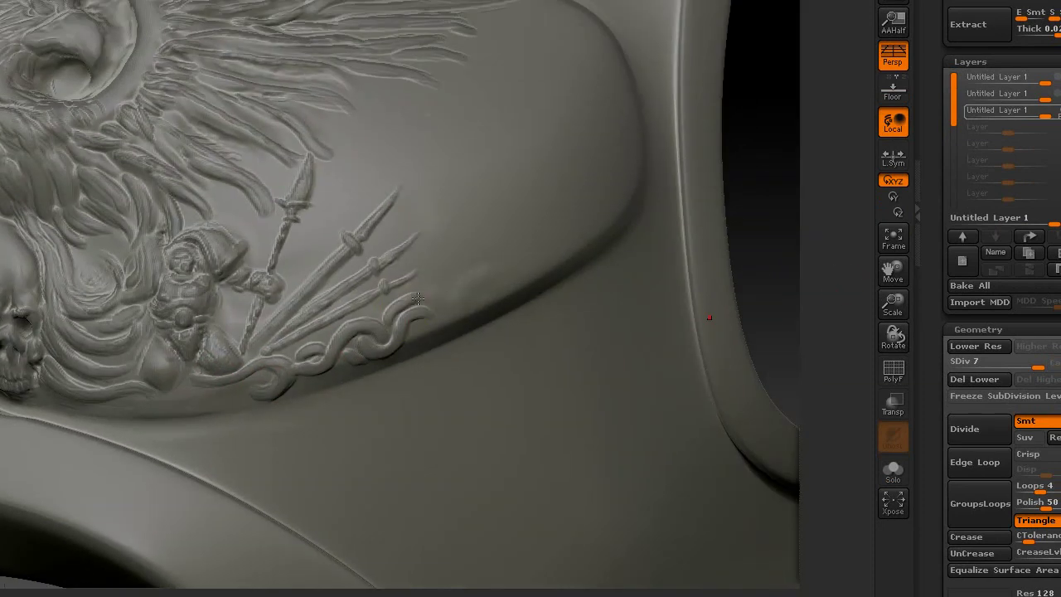
mouse_move(464, 249)
left_mouse_down()
mouse_move(414, 327)
mouse_move(434, 284)
mouse_move(452, 310)
mouse_move(511, 263)
mouse_move(496, 228)
left_mouse_up()
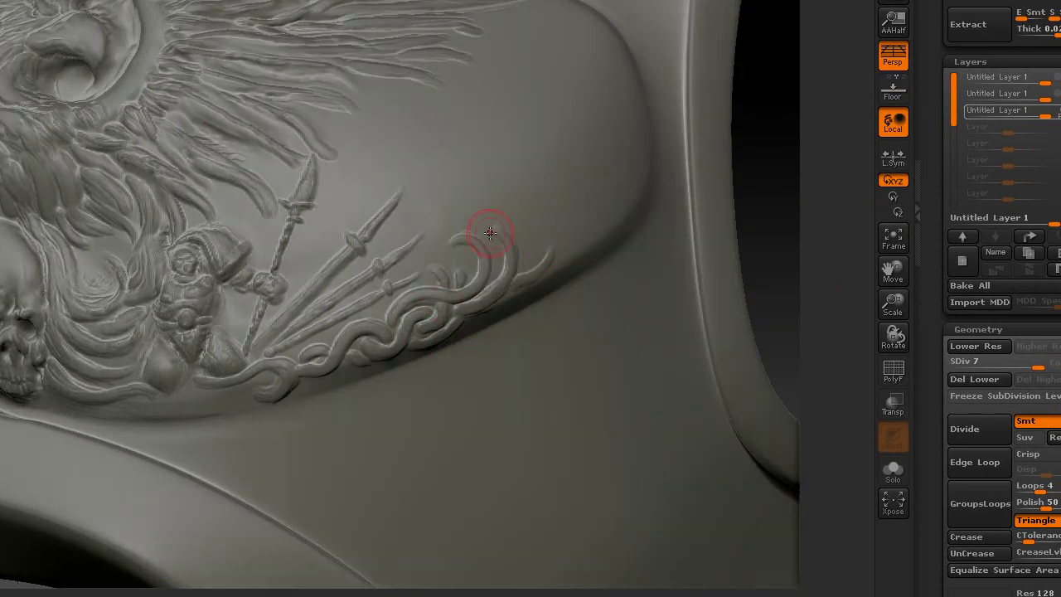
mouse_move(788, 415)
left_mouse_down()
mouse_move(801, 383)
mouse_move(497, 315)
left_mouse_up()
left_click_drag(381, 263, 331, 288)
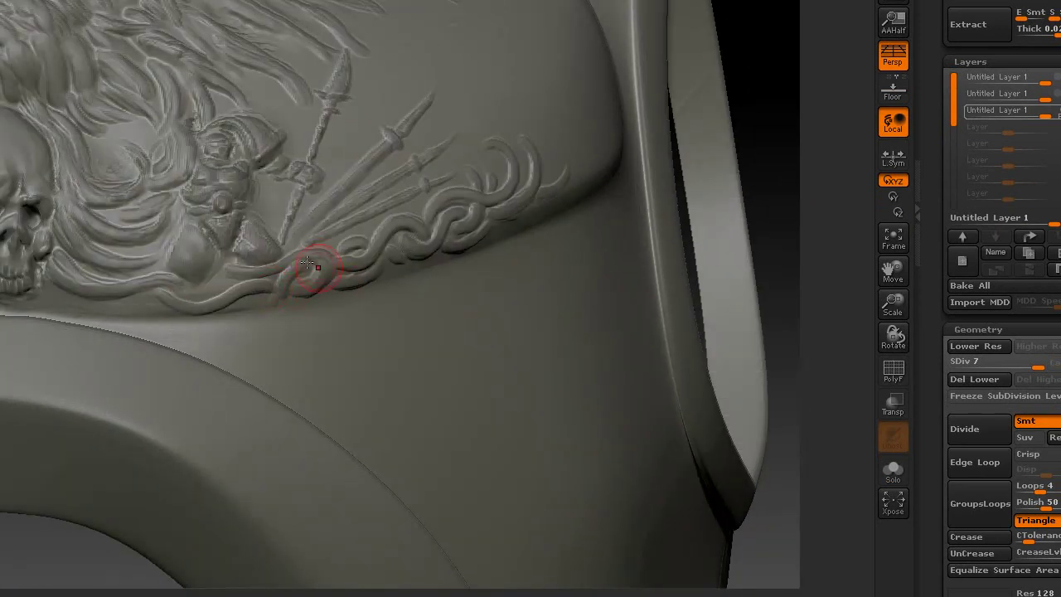
left_click_drag(190, 296, 230, 277)
left_click_drag(283, 294, 240, 310)
mouse_move(167, 292)
left_mouse_down()
mouse_move(131, 306)
mouse_move(52, 290)
mouse_move(164, 257)
left_mouse_up()
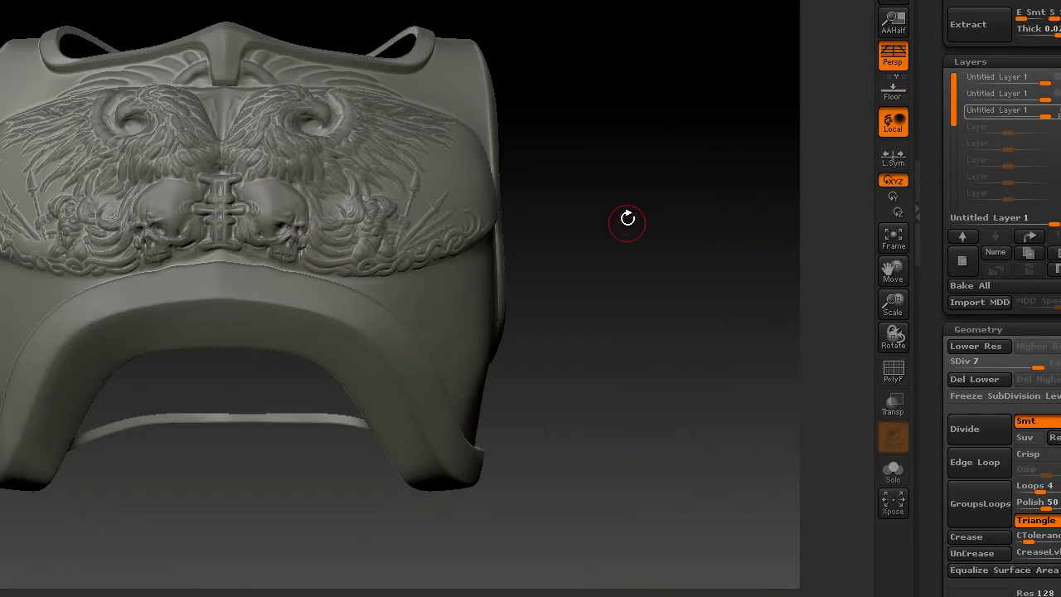
Sculpt arches with radiating feathers beside the central ridge and cover the upper band with long interlaced strands, using draw size 16.
left_click_drag(627, 218, 791, 273)
mouse_move(128, 224)
left_mouse_down()
mouse_move(162, 217)
mouse_move(154, 180)
mouse_move(193, 207)
mouse_move(130, 252)
mouse_move(154, 248)
left_mouse_up()
left_click_drag(219, 226, 271, 203)
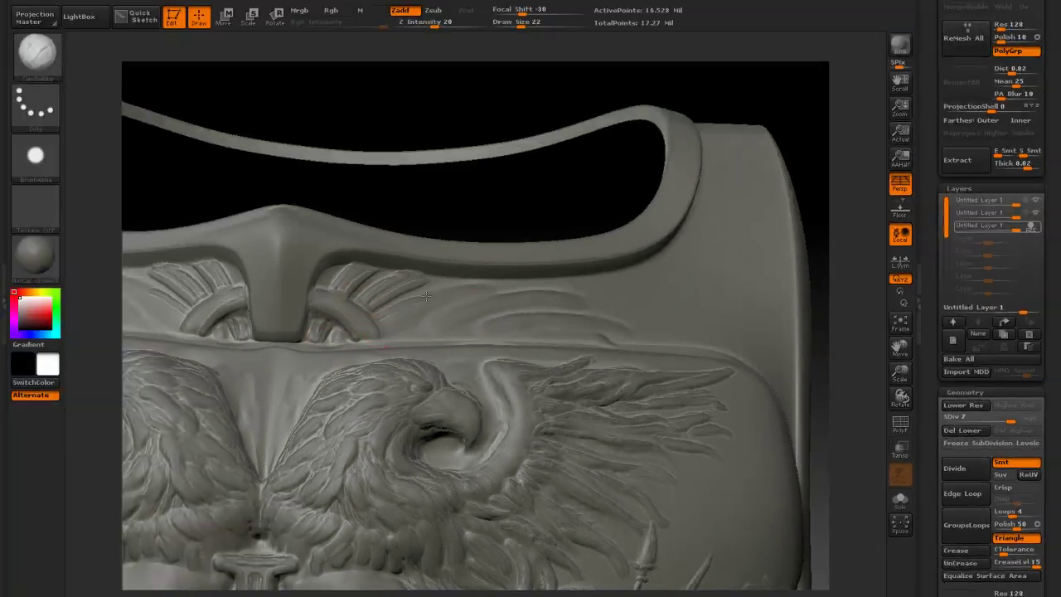
mouse_move(425, 295)
left_mouse_down()
mouse_move(464, 319)
mouse_move(568, 301)
mouse_move(379, 320)
mouse_move(609, 326)
left_mouse_up()
left_click_drag(497, 108, 498, 89)
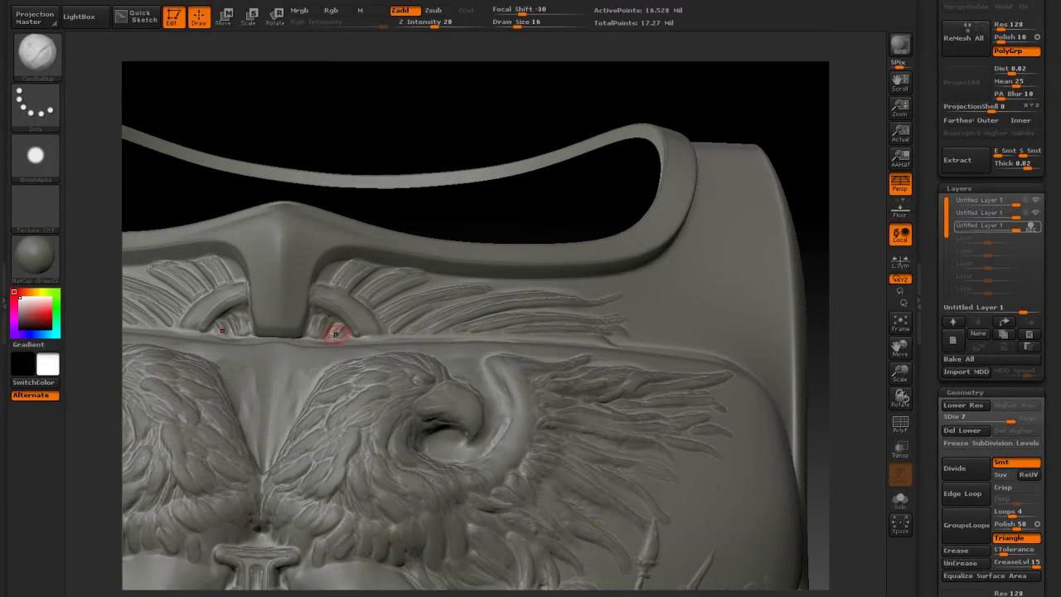
left_click_drag(440, 319, 380, 298)
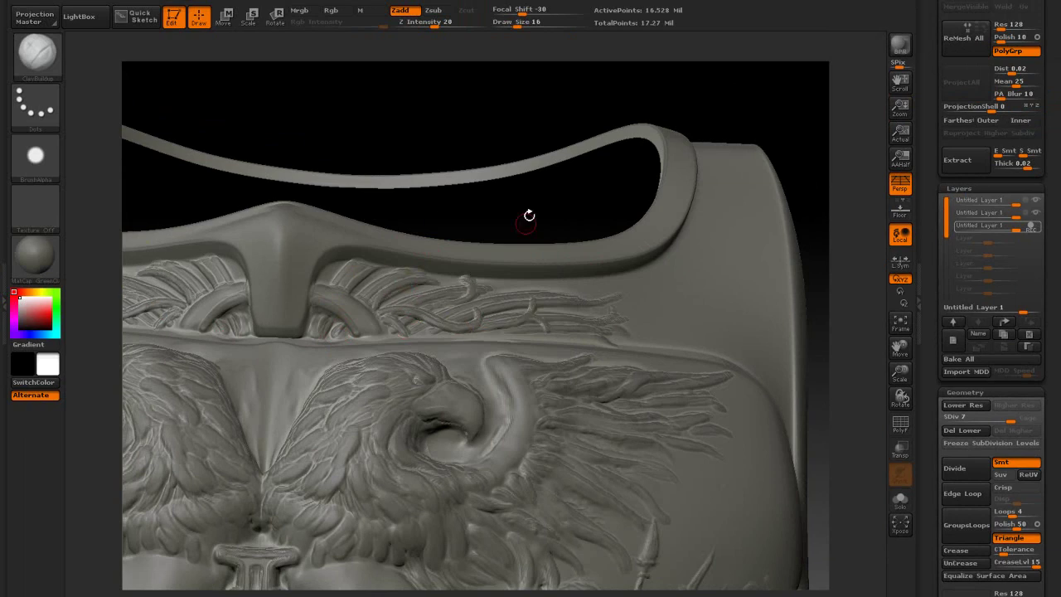
Sculpt rows of ribs above and around the eagles' heads, below their beaks, and vertical ridges in the wedge between them.
mouse_move(529, 216)
left_mouse_down()
mouse_move(585, 187)
mouse_move(572, 241)
left_mouse_up()
left_click_drag(438, 319, 424, 386)
mouse_move(494, 315)
left_mouse_down()
mouse_move(514, 321)
mouse_move(486, 328)
left_mouse_up()
mouse_move(439, 311)
left_mouse_down("shift")
mouse_move(451, 309)
mouse_move(433, 367)
left_mouse_up("shift")
left_click_drag(414, 357, 411, 429)
left_click_drag(404, 310, 416, 333)
left_click_drag(533, 309, 535, 324)
left_click_drag(560, 309, 590, 344)
mouse_move(615, 306)
left_mouse_down()
mouse_move(614, 322)
mouse_move(638, 318)
left_mouse_up()
left_click_drag(663, 305, 666, 317)
mouse_move(626, 341)
left_mouse_down()
mouse_move(611, 358)
mouse_move(616, 380)
left_mouse_up()
left_click_drag(530, 132, 530, 157)
mouse_move(602, 411)
left_mouse_down()
mouse_move(584, 433)
mouse_move(587, 417)
left_mouse_up()
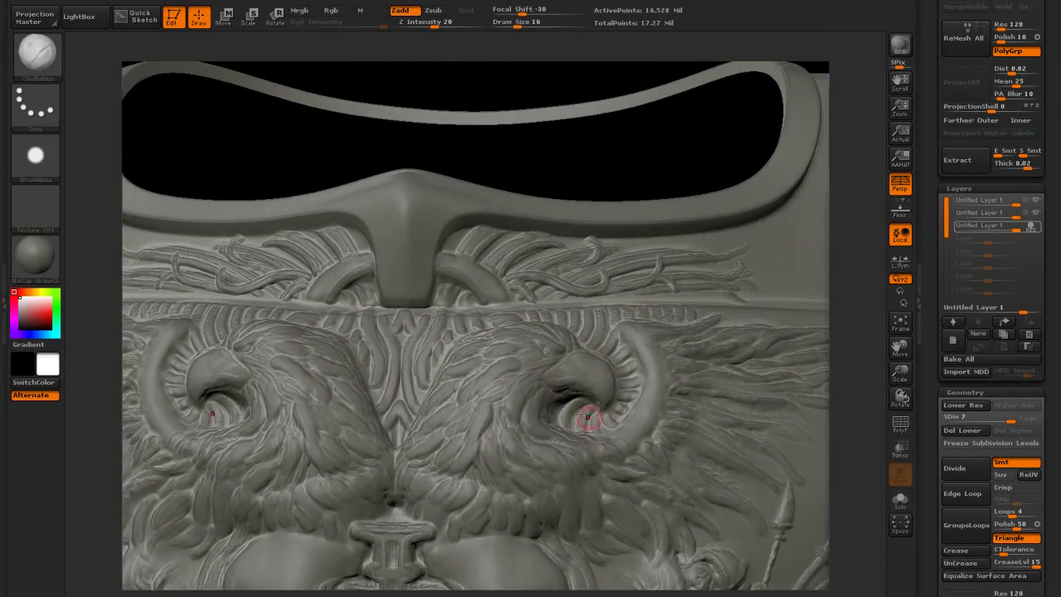
Divide the arches beside the central ridge into ribbed segments and undo the V-shaped stroke on the ridge.
left_click_drag(874, 353, 828, 348, "alt")
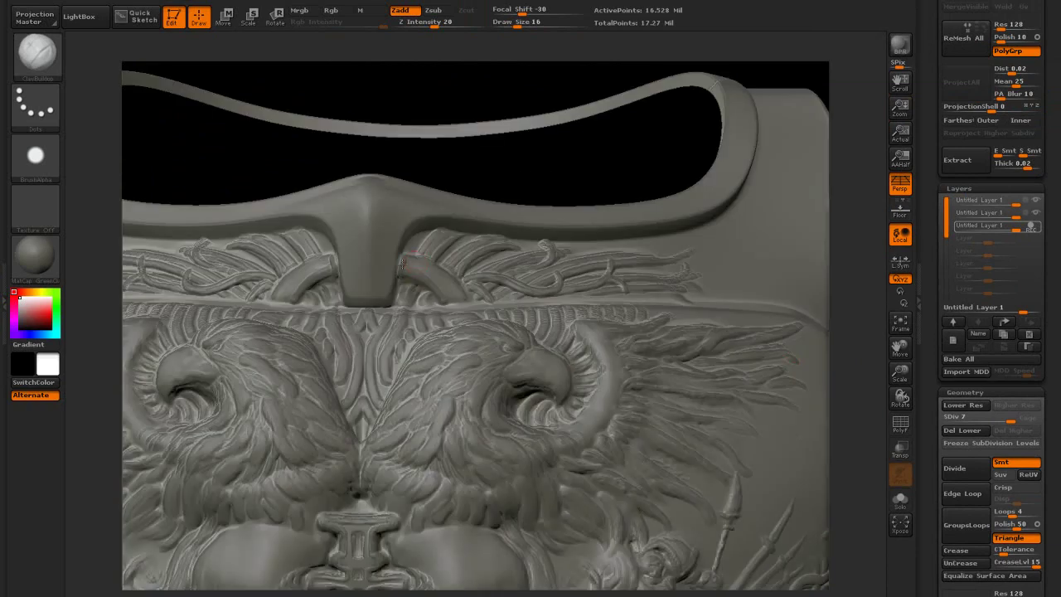
left_click_drag(428, 284, 441, 270)
mouse_move(436, 298)
left_mouse_down()
mouse_move(454, 283)
mouse_move(466, 298)
left_mouse_up()
left_click_drag(368, 241, 434, 199)
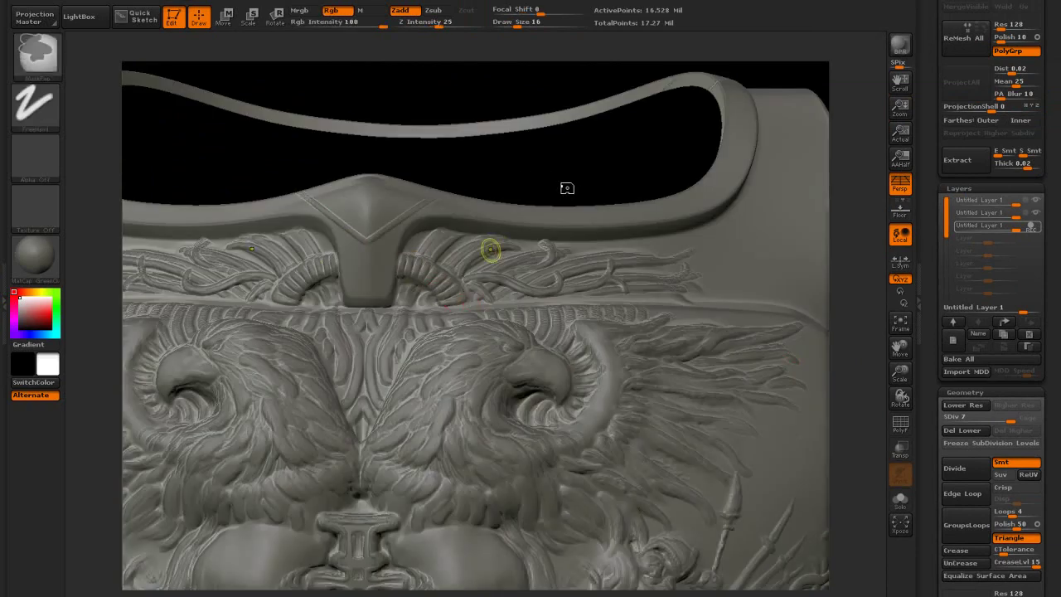
key("ctrl+z")
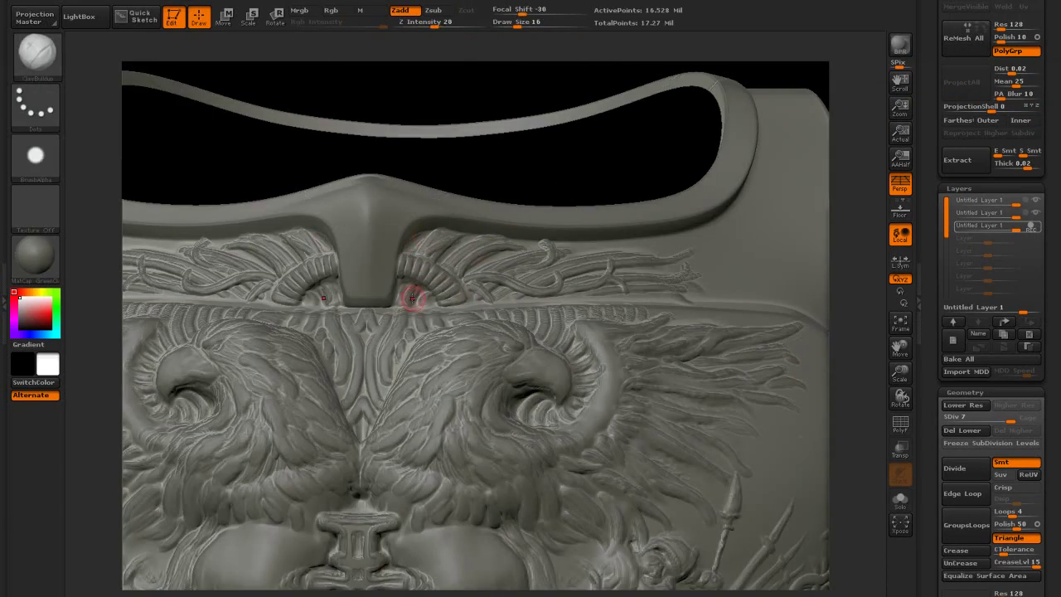
Sculpt a stack of curved crossbands over the ridges in the wedge between the two eagle heads.
mouse_move(338, 381)
left_mouse_down()
mouse_move(391, 382)
mouse_move(332, 365)
left_mouse_up()
left_click_drag(329, 341, 342, 337)
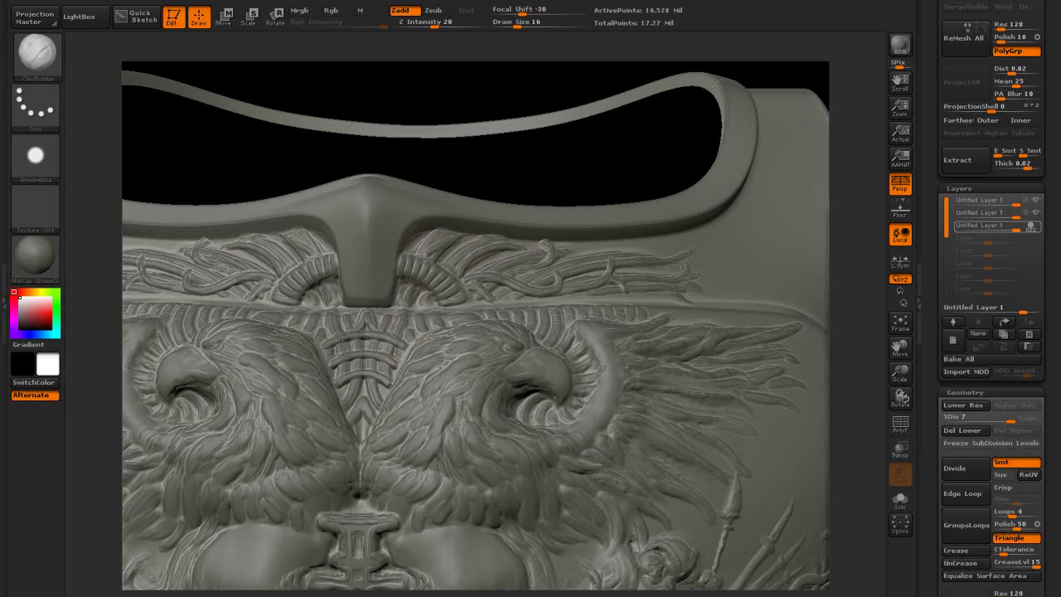
mouse_move(853, 248)
left_mouse_down("alt")
mouse_move(829, 185)
mouse_move(738, 301)
mouse_move(745, 414)
left_mouse_up("alt")
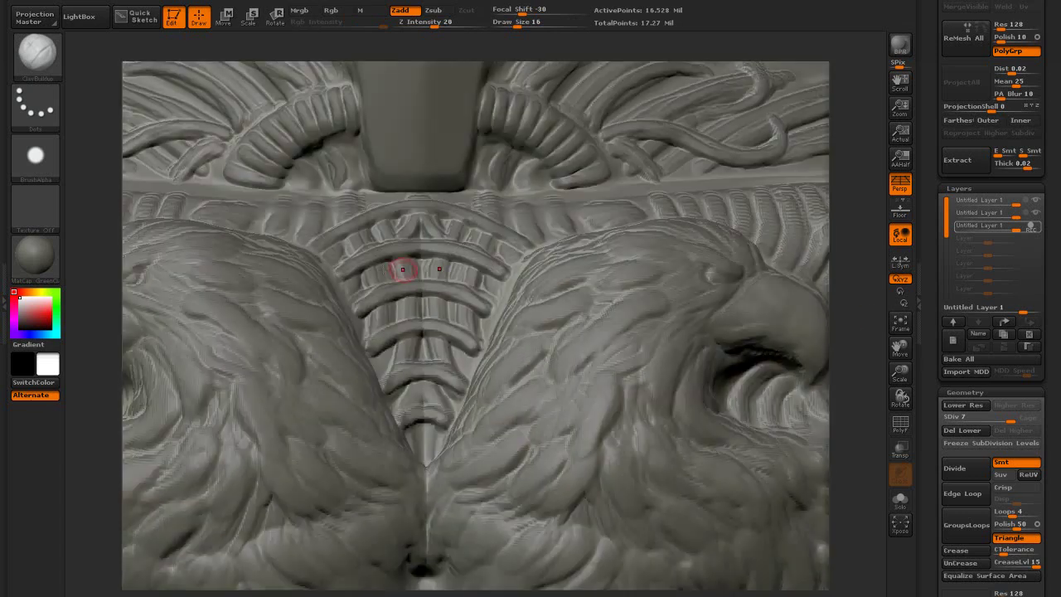
left_click_drag(381, 251, 469, 251)
Select the hPolish brush and flatten the curved crossbands between the eagle heads.
key("b")
key("h")
key("p")
left_click_drag(343, 269, 418, 247)
left_click_drag(381, 341, 417, 332)
left_click_drag(395, 227, 421, 217)
Select the ClayBuildup brush and sculpt fine, close-set ribs along each curved crossband.
key("b")
key("c")
key("b")
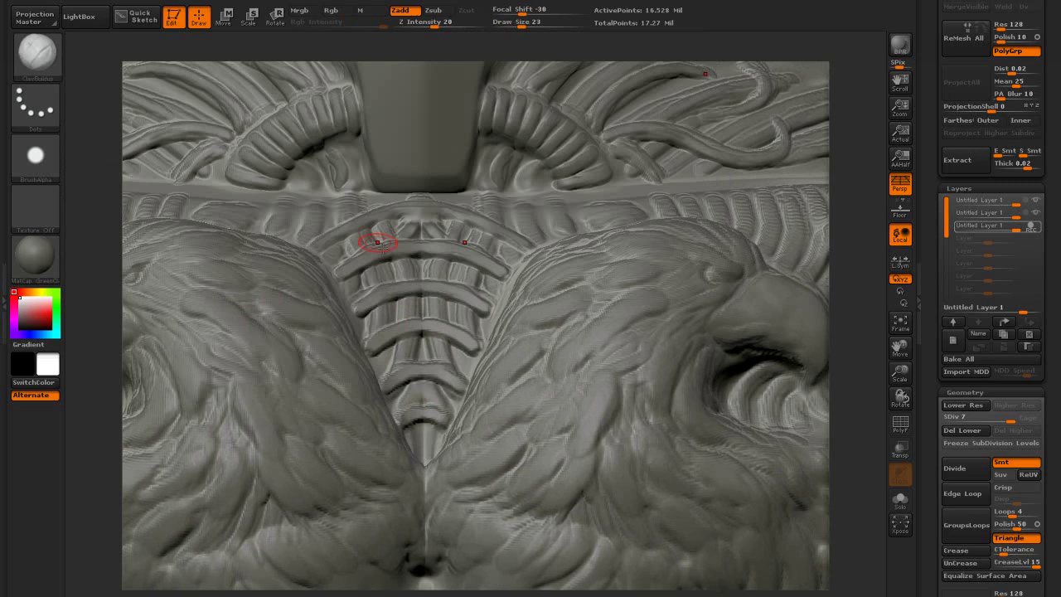
left_click_drag(338, 282, 416, 249)
left_click_drag(358, 309, 417, 286)
left_click_drag(367, 346, 419, 322)
left_click_drag(385, 387, 418, 367)
left_click_drag(401, 424, 423, 403)
left_click_drag(324, 241, 407, 212)
Fill the gaps between the ribbed crossbands with small ornamental details.
left_click_drag(853, 307, 854, 341)
mouse_move(381, 298)
left_mouse_down("alt")
mouse_move(367, 303)
mouse_move(393, 351)
left_mouse_up("alt")
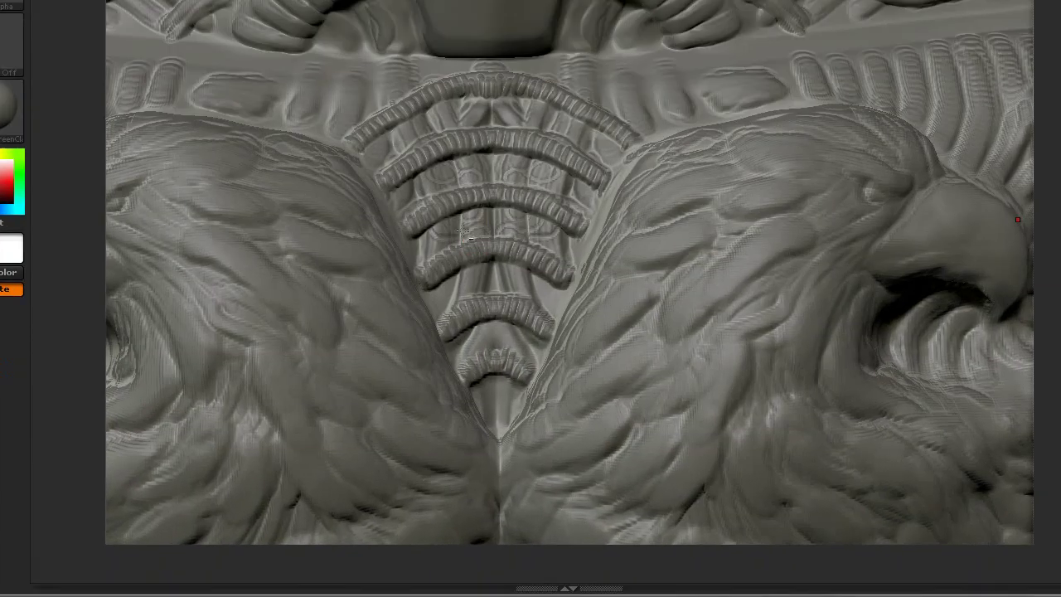
mouse_move(462, 230)
left_mouse_down()
mouse_move(450, 273)
mouse_move(493, 348)
mouse_move(497, 406)
mouse_move(498, 393)
left_mouse_up()
left_click_drag(442, 111, 449, 121)
left_click_drag(463, 105, 489, 117)
Sculpt thin interlaced strands over the ribbed border above the eagle's head.
left_click_drag(1040, 489, 1060, 554, "alt")
left_click_drag(365, 151, 362, 199)
left_click_drag(395, 179, 319, 177)
left_click_drag(74, 249, 244, 339, "alt")
mouse_move(356, 247)
left_mouse_down()
mouse_move(495, 274)
mouse_move(432, 243)
left_mouse_up()
left_click_drag(75, 431, 203, 340, "alt")
left_click_drag(497, 169, 439, 127)
left_click_drag(464, 124, 260, 113)
Extend the thin interlaced strands down the ribs beside the eagle's beak and detail the area around its eye.
left_click_drag(74, 332, 205, 332, "alt")
left_click_drag(542, 157, 467, 248)
left_click_drag(508, 230, 415, 284)
left_click_drag(448, 240, 401, 162)
mouse_move(435, 163)
left_mouse_down()
mouse_move(386, 121)
mouse_move(360, 147)
left_mouse_up()
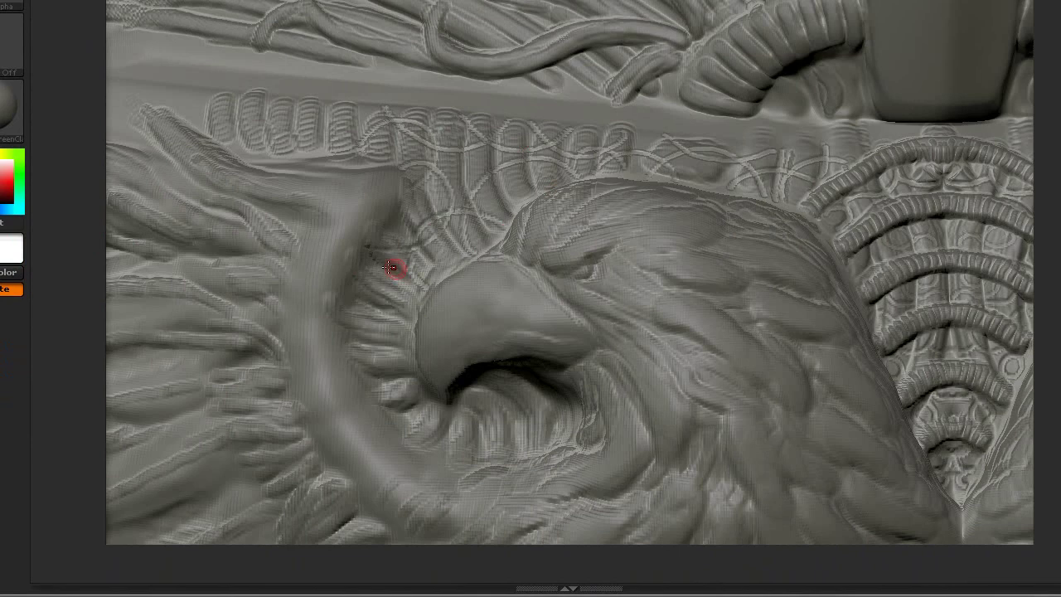
left_click_drag(574, 264, 604, 260)
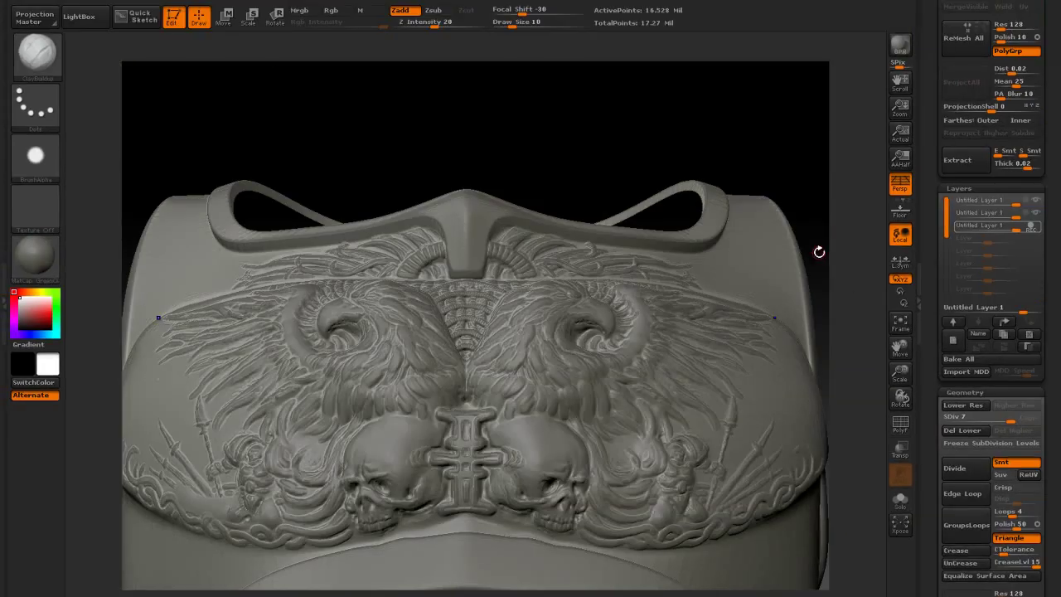
mouse_move(819, 251)
left_mouse_down()
mouse_move(853, 333)
mouse_move(774, 324)
left_mouse_up()
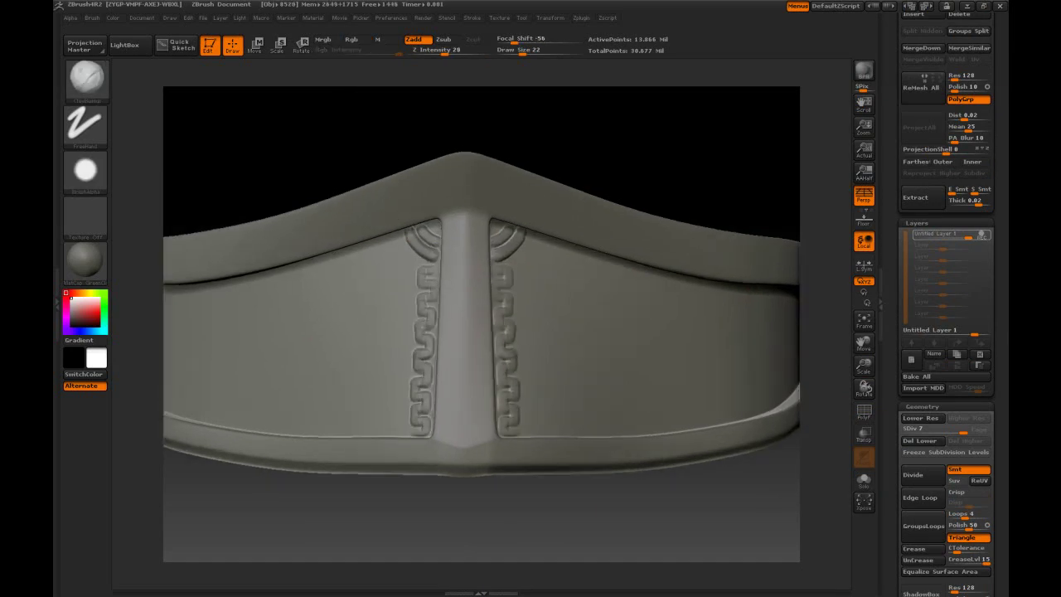
Sculpt a mirrored wavy scroll on the collar piece, curling outward from the meander border beside the central ridge.
left_click_drag(662, 178, 630, 205, "alt")
left_click_drag(474, 327, 528, 332)
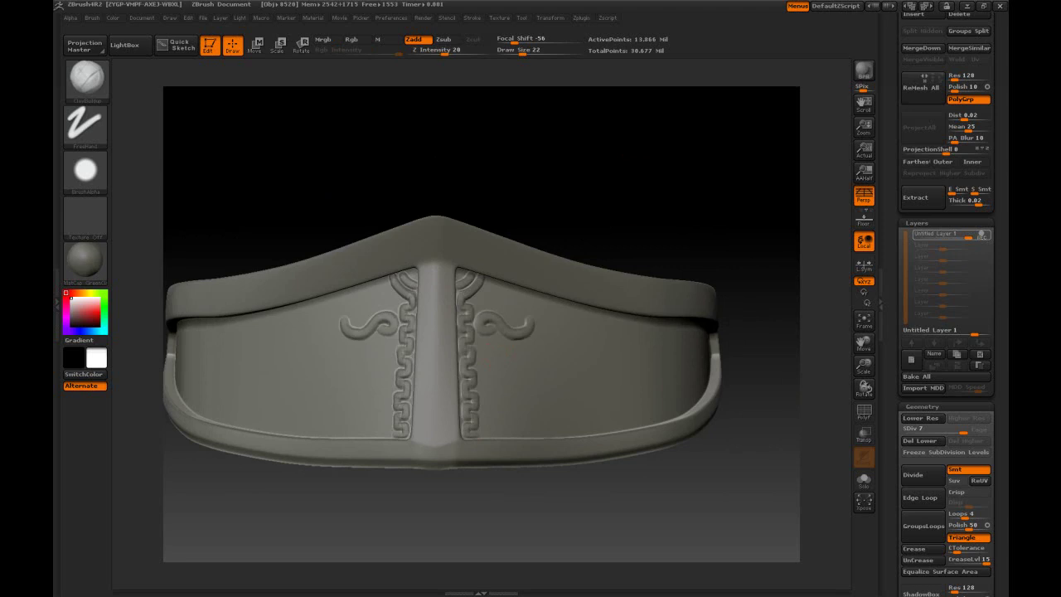
left_click_drag(663, 178, 640, 199, "alt")
left_click_drag(454, 347, 552, 336)
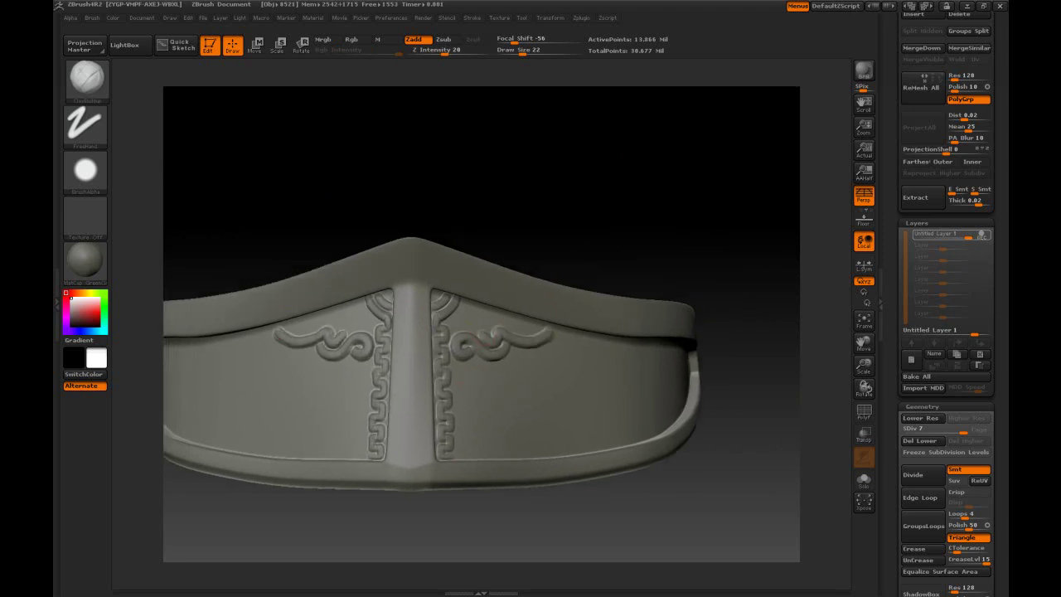
Sculpt a row of rounded feathers beneath the scroll, fanning out to its tip to form a wing.
left_click_drag(452, 362, 481, 362)
left_click_drag(456, 378, 524, 384)
left_click_drag(663, 179, 617, 178)
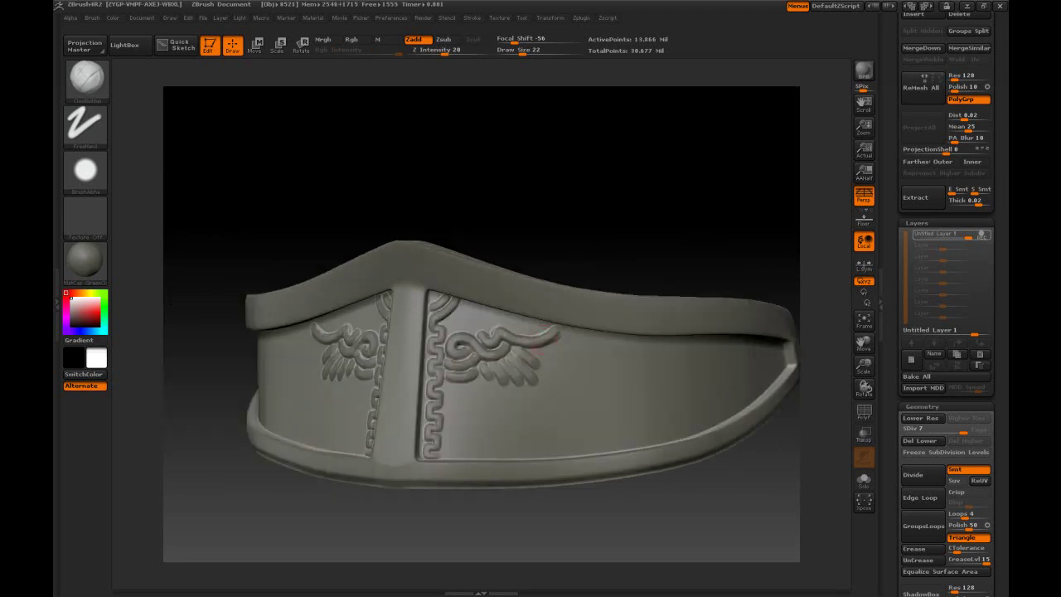
left_click_drag(532, 361, 549, 378)
left_click_drag(544, 345, 568, 364)
left_click_drag(638, 179, 663, 178)
mouse_move(499, 359)
left_mouse_down()
mouse_move(507, 383)
mouse_move(566, 377)
left_mouse_up()
left_click_drag(562, 335, 576, 345)
left_click_drag(582, 250, 566, 251)
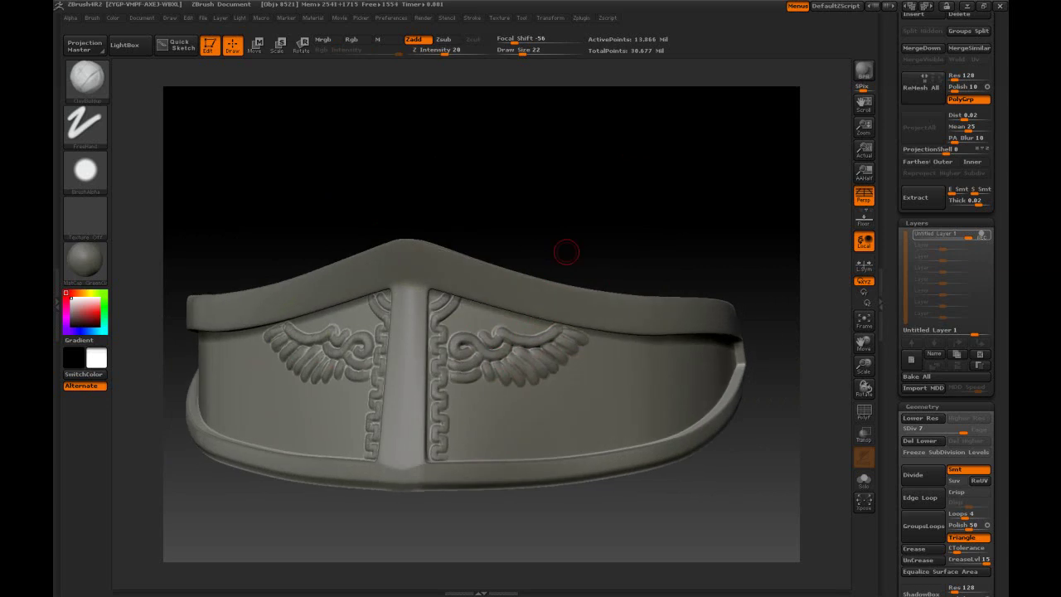
Fill the space between the wing's scroll and the collar's upper rim with short curved feathers.
mouse_move(494, 348)
left_mouse_down()
mouse_move(522, 333)
mouse_move(494, 329)
left_mouse_up()
mouse_move(519, 315)
left_mouse_down()
mouse_move(516, 331)
mouse_move(528, 335)
left_mouse_up()
left_click_drag(625, 245, 580, 249)
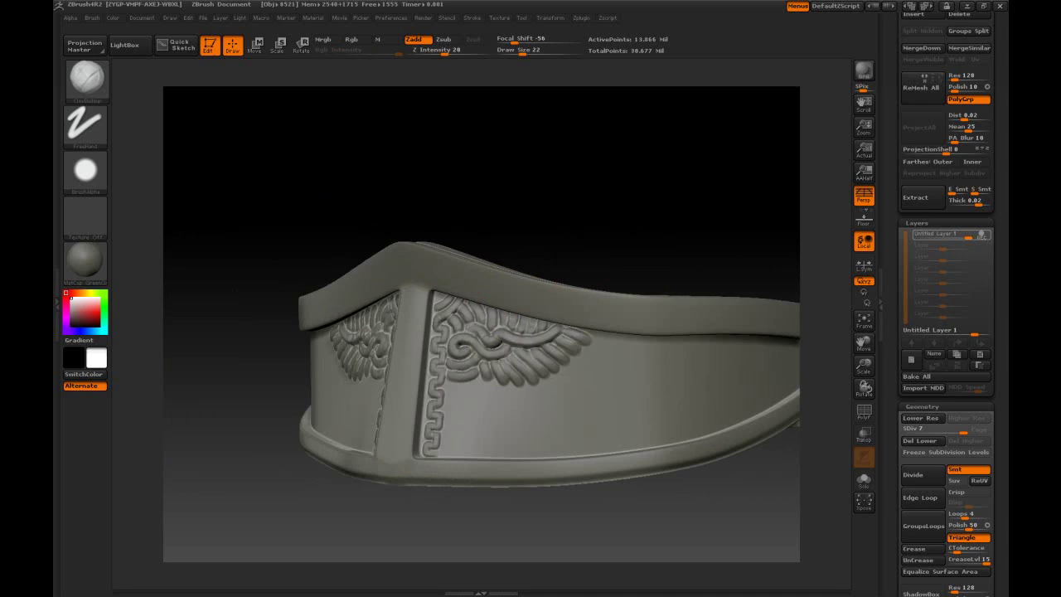
Add a second, longer row of overlapping feathers below the wing.
left_click_drag(502, 359, 515, 386)
mouse_move(514, 353)
left_mouse_down()
mouse_move(530, 375)
mouse_move(542, 366)
left_mouse_up()
left_click_drag(593, 258, 609, 259)
mouse_move(474, 389)
left_mouse_down()
mouse_move(501, 399)
mouse_move(565, 385)
mouse_move(618, 352)
mouse_move(545, 388)
left_mouse_up()
mouse_move(594, 243)
left_mouse_down()
mouse_move(530, 242)
mouse_move(551, 239)
mouse_move(531, 222)
mouse_move(572, 239)
left_mouse_up()
Reduce the draw size to 12 and sculpt short bars and an angular meander beside the lower part of the central border.
key("bracketleft")
left_click_drag(438, 384, 459, 386)
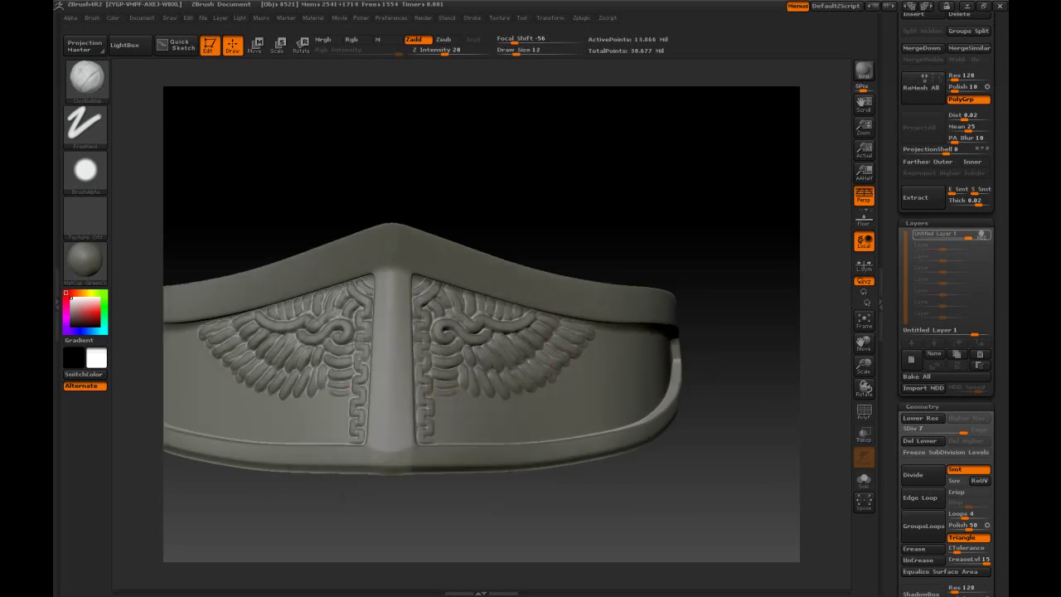
left_click_drag(444, 439, 468, 402)
left_click_drag(630, 224, 630, 244, "alt")
left_click_drag(630, 244, 572, 245)
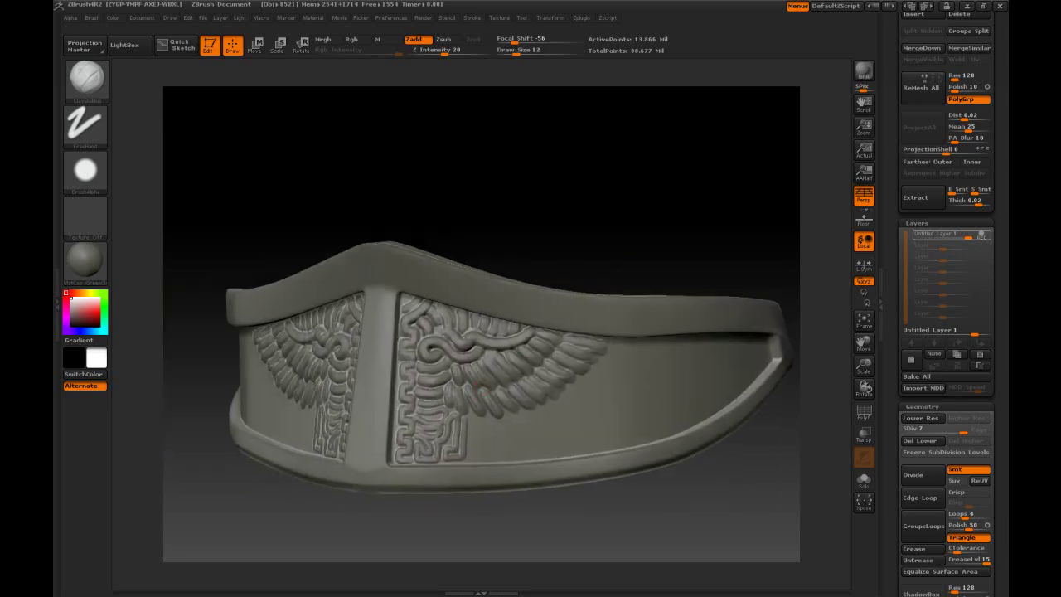
Try to sculpt an angular meander pattern outward from the wing's tip, and undo its strokes.
left_click_drag(649, 266, 572, 270, "alt")
left_click_drag(533, 341, 574, 363)
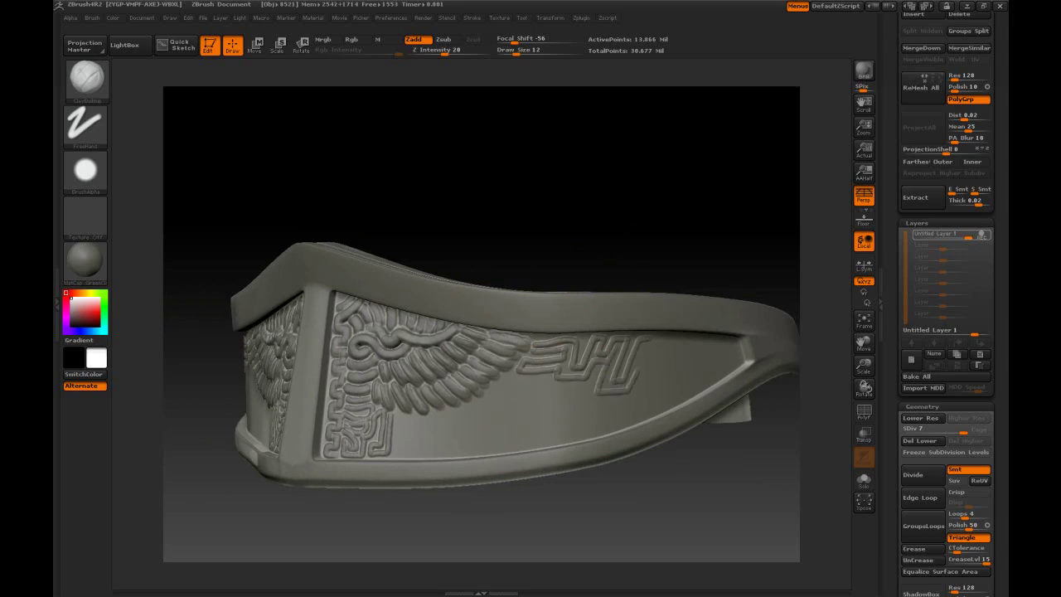
left_click_drag(571, 256, 607, 255)
left_click_drag(547, 379, 508, 383)
left_click_drag(641, 480, 608, 477)
key("ctrl+z")
key("ctrl+z")
key("ctrl+z")
key("ctrl+z")
key("ctrl+z")
key("ctrl+z")
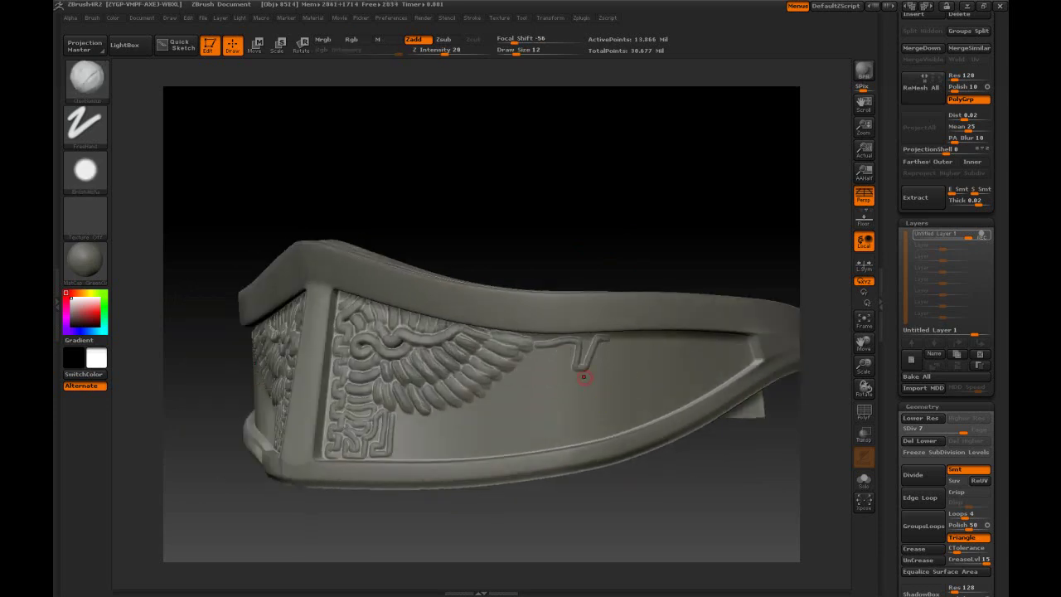
Smooth away the leftover angular line beyond the wing at subdivision level 6, reselect the sculpting brush and return to level 7.
mouse_move(601, 286)
left_mouse_down()
mouse_move(589, 293)
mouse_move(581, 281)
left_mouse_up()
left_click(87, 80)
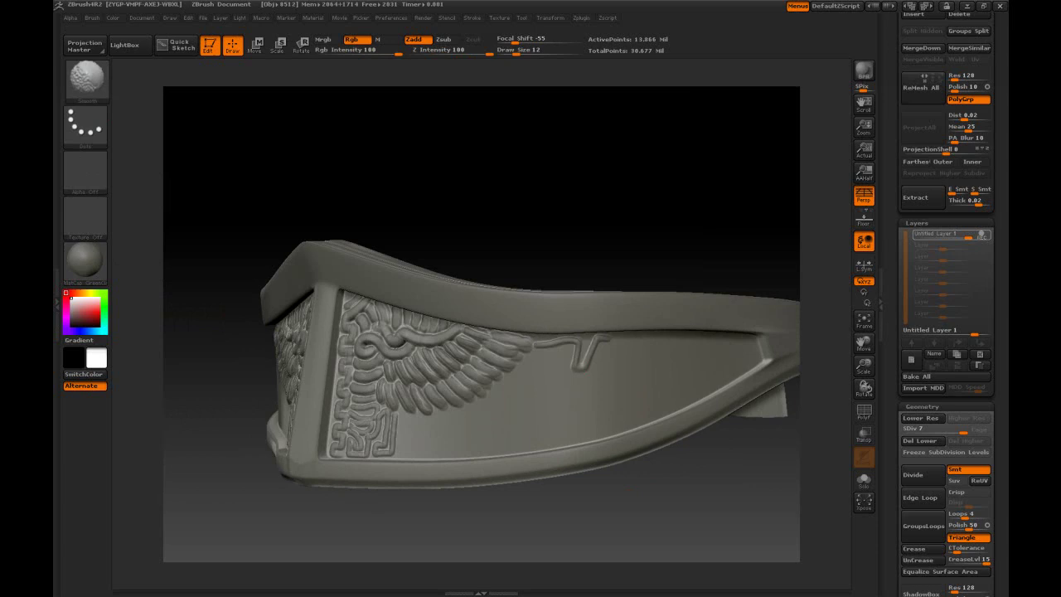
left_click(953, 430)
left_click_drag(600, 341, 585, 368, "shift")
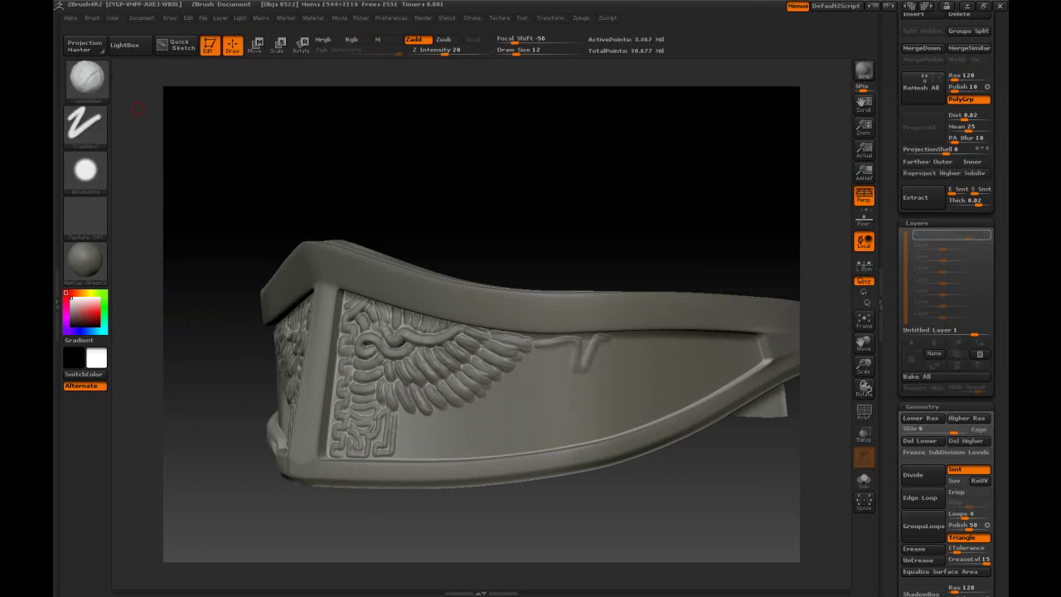
left_click(87, 81)
left_click(233, 184)
key("d")
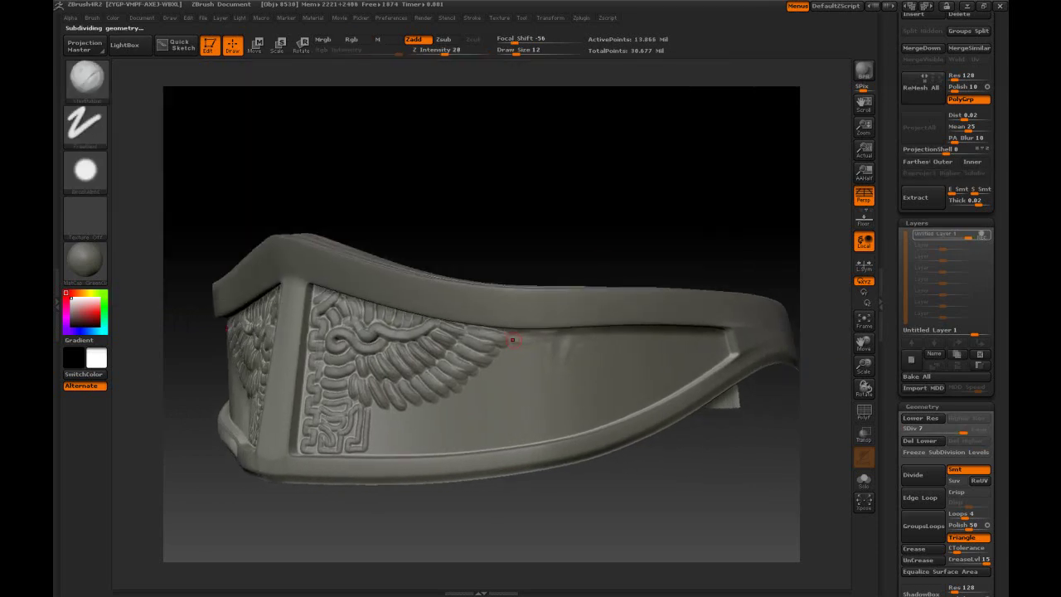
Sculpt a spiral scroll with small leafy curls outward from the wing's tip.
left_click_drag(509, 338, 556, 373)
left_click_drag(563, 339, 604, 335)
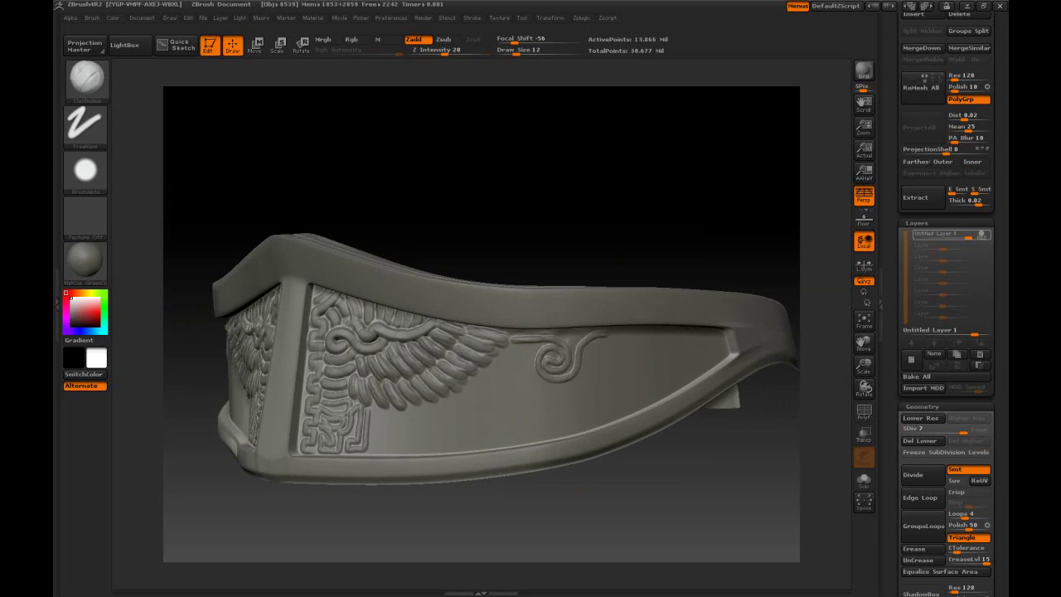
left_click_drag(550, 364, 566, 370)
left_click_drag(580, 268, 622, 270)
left_click_drag(583, 343, 609, 371)
left_click_drag(663, 253, 628, 254)
left_click_drag(721, 406, 693, 402)
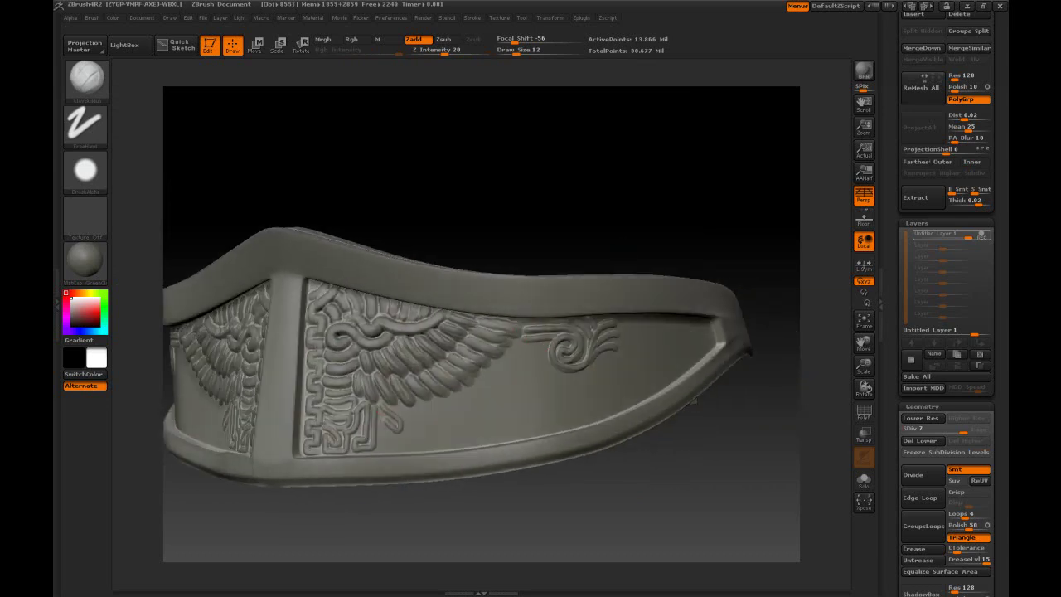
Sculpt long strands hanging from beneath the wing feathers toward the collar's lower rim.
left_click_drag(424, 406, 426, 451)
left_click_drag(439, 405, 443, 447)
left_click_drag(597, 249, 555, 248)
mouse_move(461, 395)
left_mouse_down()
mouse_move(457, 447)
mouse_move(477, 447)
left_mouse_up()
left_click_drag(489, 376, 487, 439)
Increase the draw size to 19 and fill the rest of the collar's side panel below and beyond the spiral with flowing strands.
left_click_drag(489, 238, 556, 238)
mouse_move(542, 470)
left_mouse_down("alt")
mouse_move(606, 419)
mouse_move(654, 456)
left_mouse_up("alt")
key("space")
left_click_drag(504, 430, 511, 431)
left_click_drag(604, 395, 600, 459)
left_click_drag(580, 412, 559, 469)
mouse_move(537, 449)
left_mouse_down()
mouse_move(532, 474)
mouse_move(517, 471)
left_mouse_up()
left_click_drag(596, 241, 539, 242)
mouse_move(507, 404)
left_mouse_down()
mouse_move(527, 416)
mouse_move(560, 388)
left_mouse_up()
mouse_move(563, 406)
left_mouse_down()
mouse_move(632, 406)
mouse_move(557, 464)
mouse_move(543, 410)
left_mouse_up()
left_click_drag(630, 531, 564, 531)
mouse_move(566, 369)
left_mouse_down()
mouse_move(579, 463)
mouse_move(611, 452)
left_mouse_up()
left_click_drag(646, 514, 621, 530, "alt")
left_click_drag(646, 190, 603, 225)
Bring the whole armour and its subtool list into view and apply the ReflectOrange material.
left_click_drag(613, 530, 613, 448, "alt")
left_click_drag(903, 124, 903, 481)
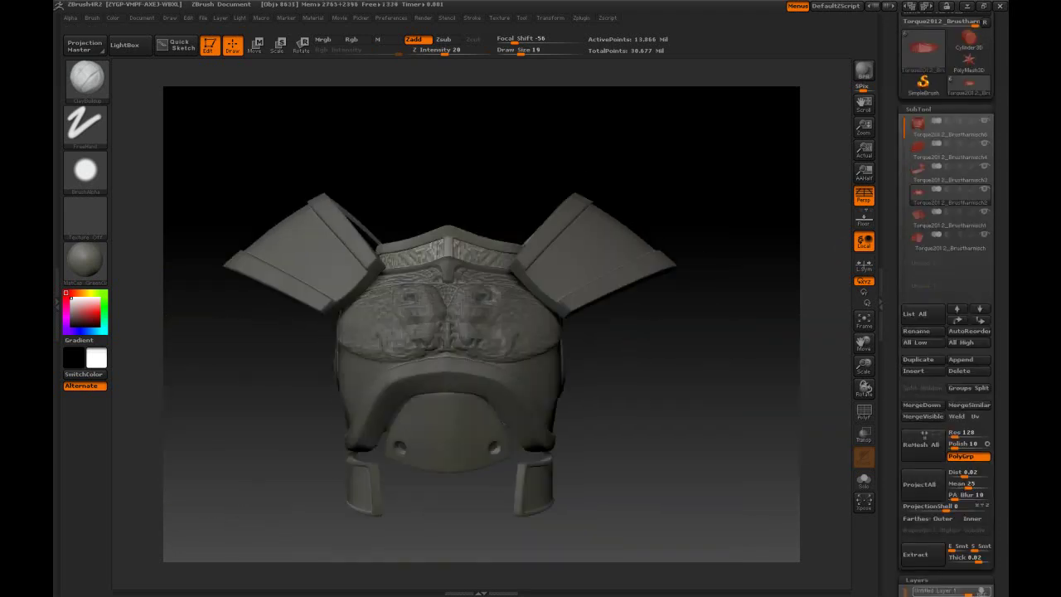
left_click(86, 259)
left_click(236, 358)
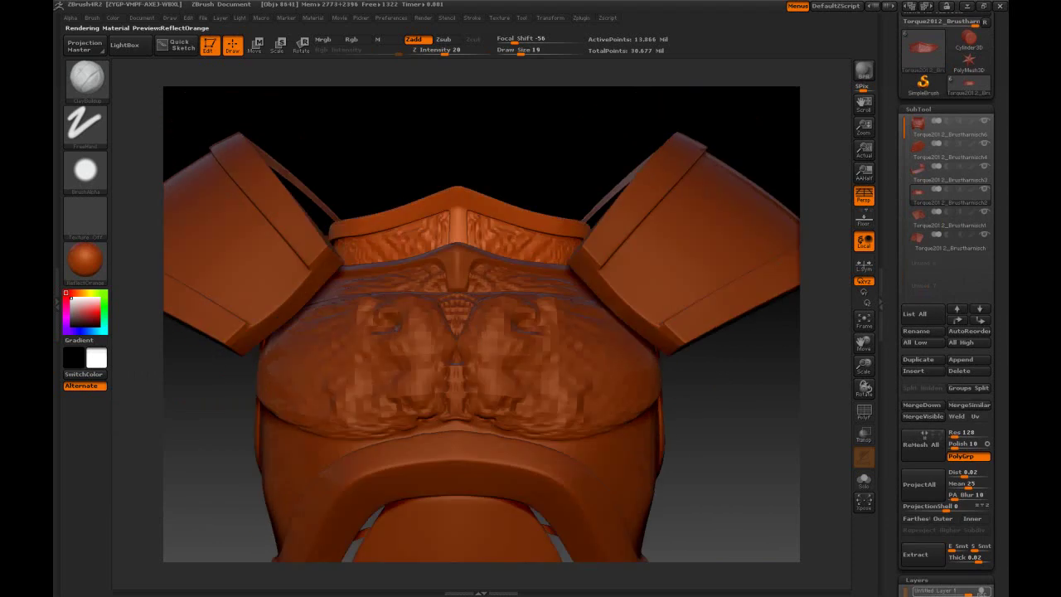
Select the last subtool, the Torque2012_Brustharnisch shoulder plate, and display it alone.
left_click_drag(709, 382, 686, 443)
left_click(944, 240)
left_click(984, 236)
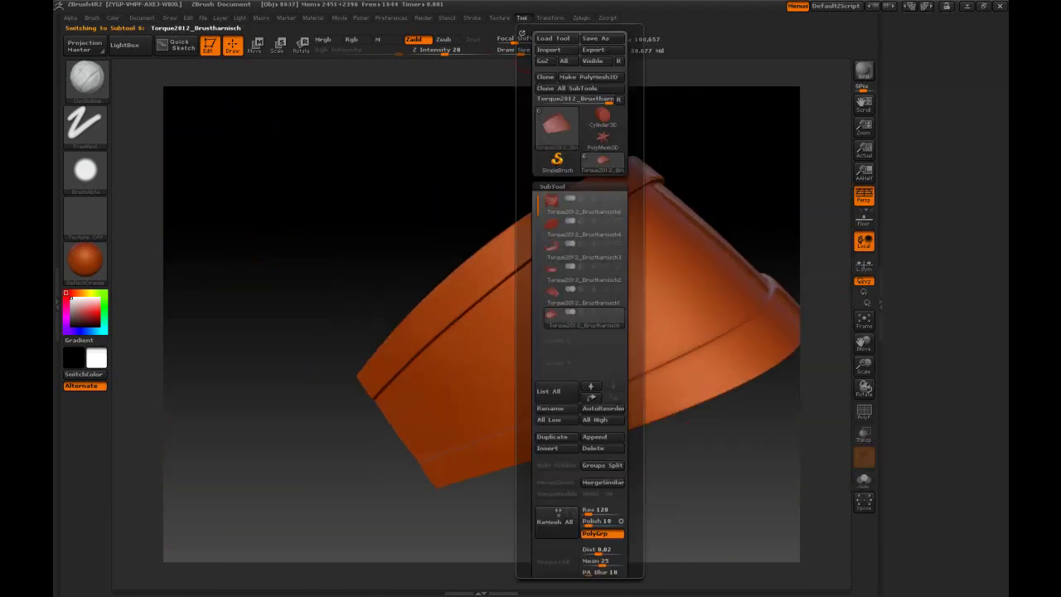
Divide the shoulder plate's mesh to subdivision level 5 and add a sculpting layer.
left_click_drag(348, 191, 331, 299)
key("ctrl+z")
left_click_drag(361, 358, 335, 352)
left_click_drag(990, 579, 990, 33)
left_click(913, 287)
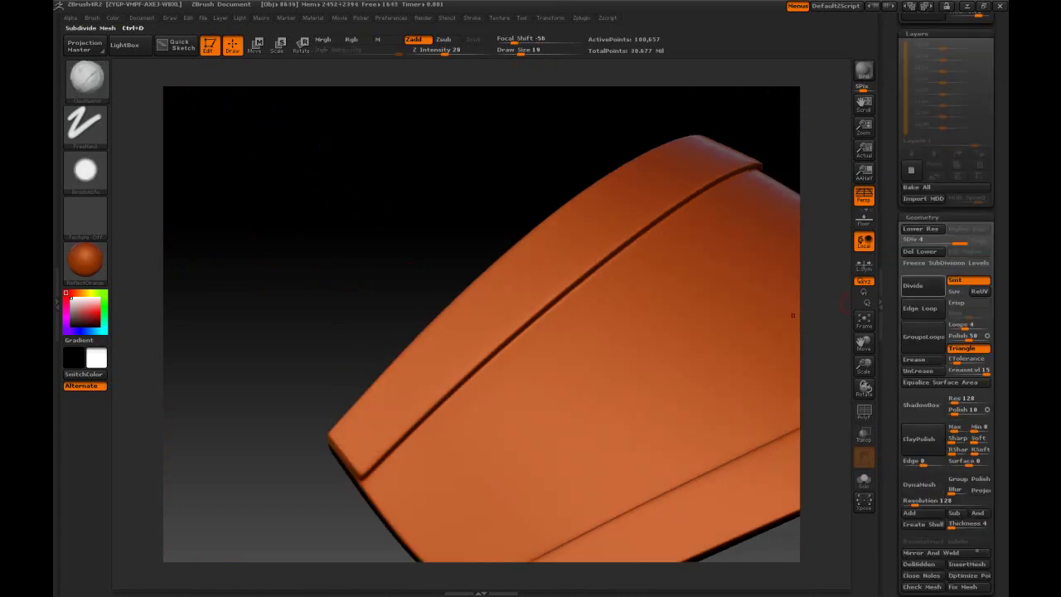
left_click_drag(990, 166, 990, 361)
left_click(910, 365)
left_click_drag(371, 452, 370, 459)
left_click_drag(290, 390, 274, 406)
left_click_drag(377, 443, 458, 323)
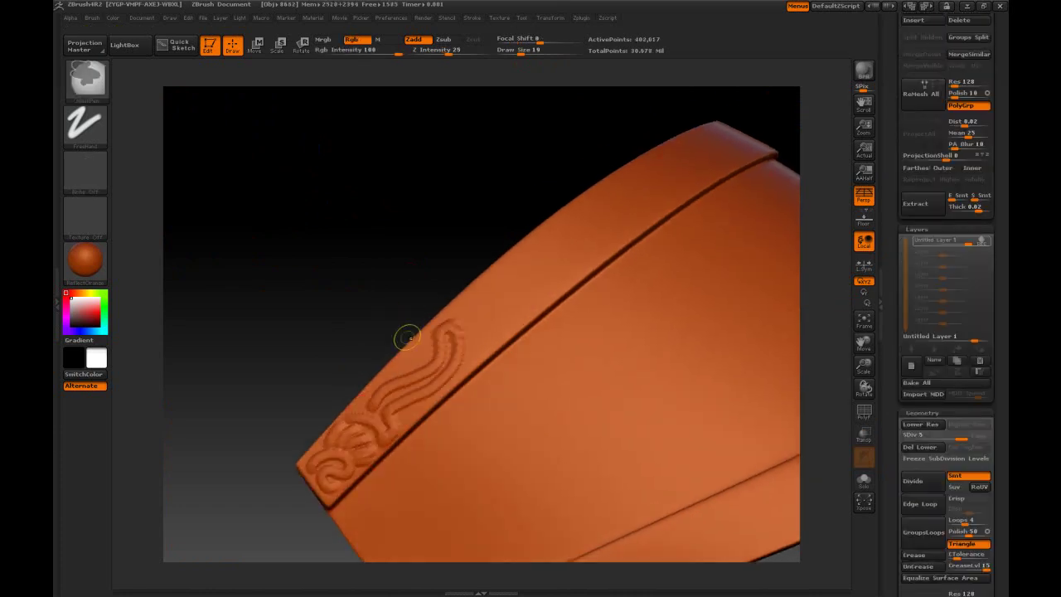
key("ctrl+z")
key("ctrl+z")
key("ctrl+z")
key("ctrl+z")
Remove the plate's sculpting layer, divide the mesh to subdivision level 6 and create a fresh layer.
left_click(922, 481)
left_click(979, 361)
left_click(912, 481)
left_click(911, 366)
Reduce the draw size to 15 and sculpt a feathered winged motif at the centre of the plate's lower band.
mouse_move(616, 133)
left_mouse_down("alt")
mouse_move(563, 177)
mouse_move(629, 157)
mouse_move(674, 171)
mouse_move(688, 75)
left_mouse_up("alt")
left_click_drag(492, 498, 489, 539, "alt")
key("bracketleft")
left_click_drag(477, 423, 478, 461)
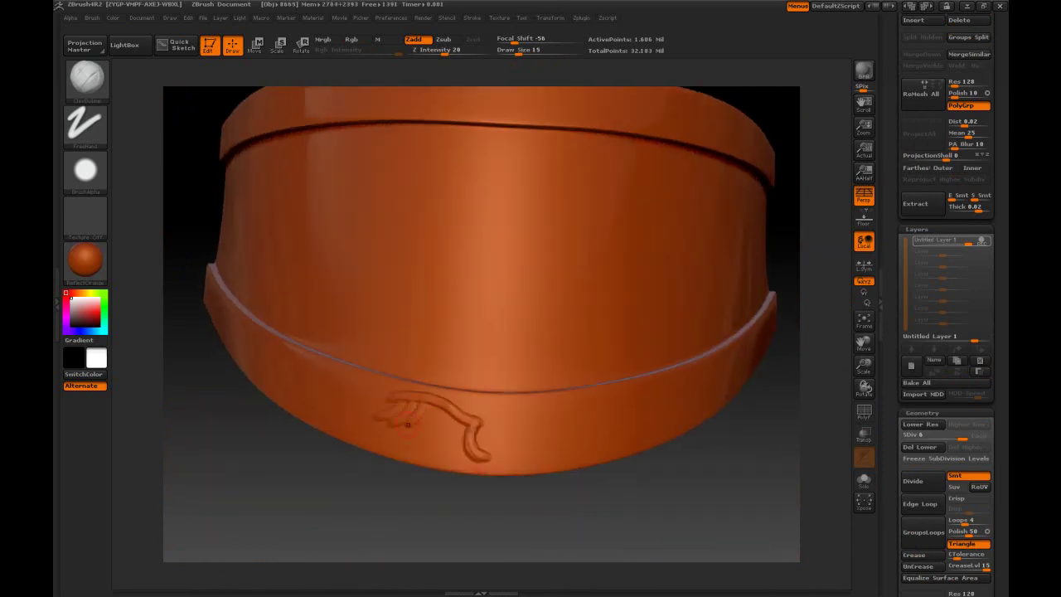
left_click_drag(419, 405, 408, 431)
left_click_drag(630, 513, 580, 514)
left_click_drag(428, 445, 494, 393)
mouse_move(424, 406)
left_mouse_down()
mouse_move(444, 402)
mouse_move(249, 157)
left_mouse_up()
left_click_drag(580, 514, 630, 513)
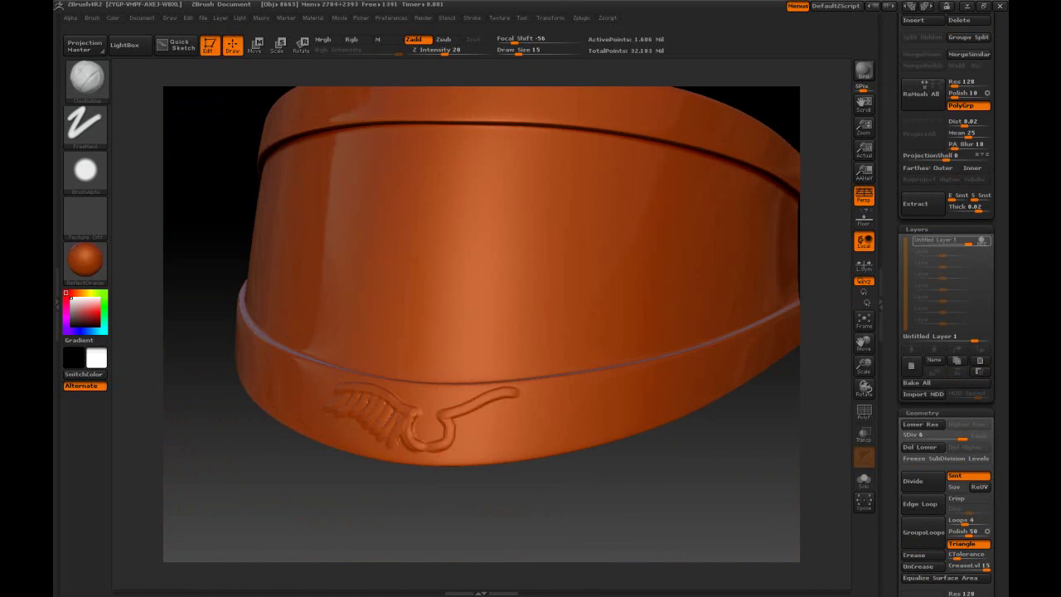
Fill the lower band from the winged motif to one end with interlaced scrolls and rows of curved strands.
mouse_move(381, 431)
left_mouse_down()
mouse_move(428, 431)
mouse_move(425, 452)
mouse_move(466, 401)
mouse_move(480, 485)
mouse_move(439, 406)
mouse_move(369, 442)
left_mouse_up()
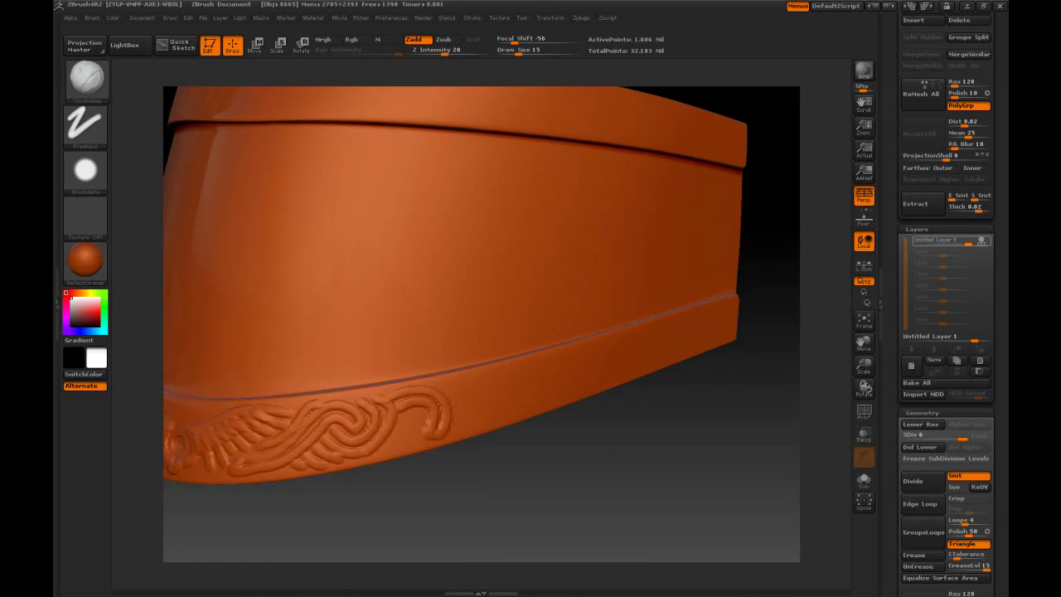
mouse_move(431, 415)
left_mouse_down()
mouse_move(392, 426)
mouse_move(436, 430)
left_mouse_up()
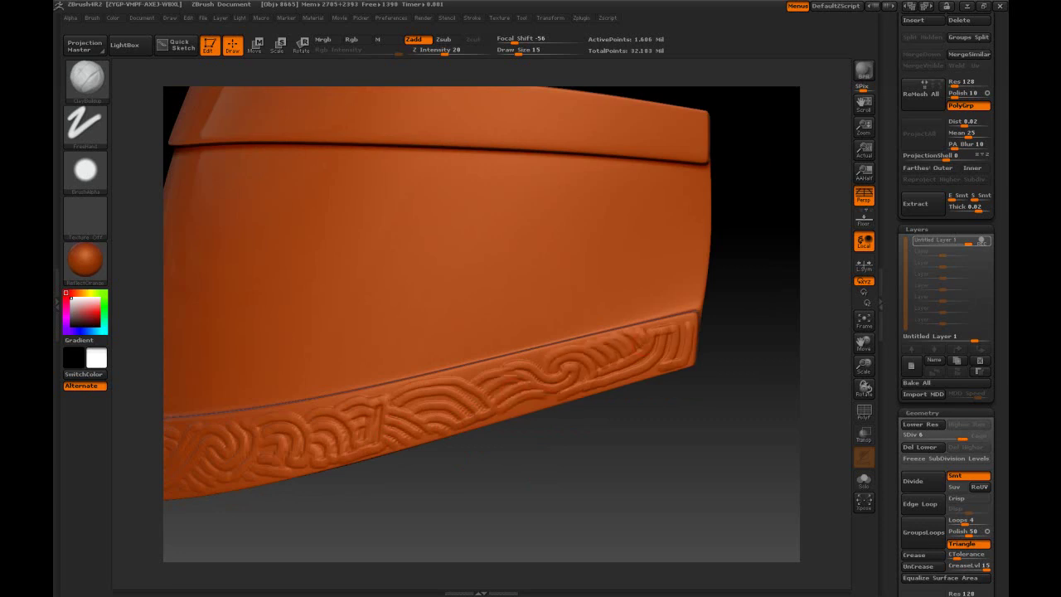
mouse_move(636, 338)
left_mouse_down()
mouse_move(611, 354)
mouse_move(687, 365)
left_mouse_up()
Sculpt looping knotwork with hatched fill strands along the other half of the lower band up to its end.
mouse_move(498, 383)
left_mouse_down()
mouse_move(676, 402)
mouse_move(681, 386)
left_mouse_up()
left_click_drag(464, 472, 522, 481)
left_click_drag(611, 391, 630, 413)
left_click_drag(464, 477, 539, 488)
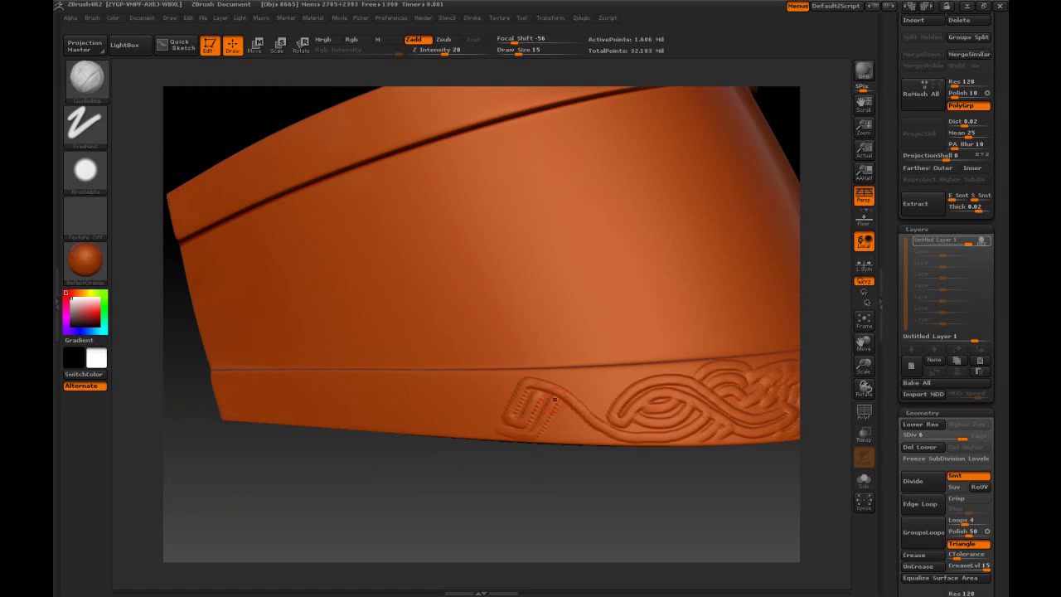
left_click_drag(464, 477, 493, 474)
left_click_drag(565, 384, 527, 382)
left_click_drag(616, 337, 593, 361)
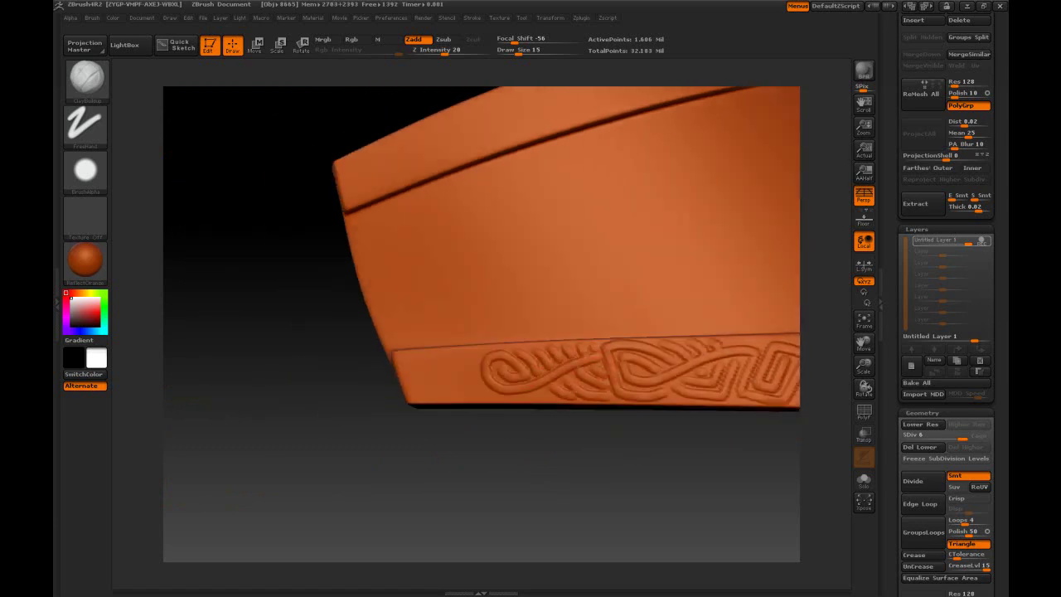
left_click_drag(464, 477, 518, 479)
left_click_drag(534, 351, 530, 401)
Reduce the draw size to 11 and add a second sculpting layer to the shoulder plate.
mouse_move(530, 472)
left_mouse_down()
mouse_move(580, 448)
mouse_move(620, 396)
mouse_move(577, 373)
left_mouse_up()
key("space")
mouse_move(580, 481)
left_mouse_down()
mouse_move(530, 497)
mouse_move(597, 472)
left_mouse_up()
left_click(910, 365)
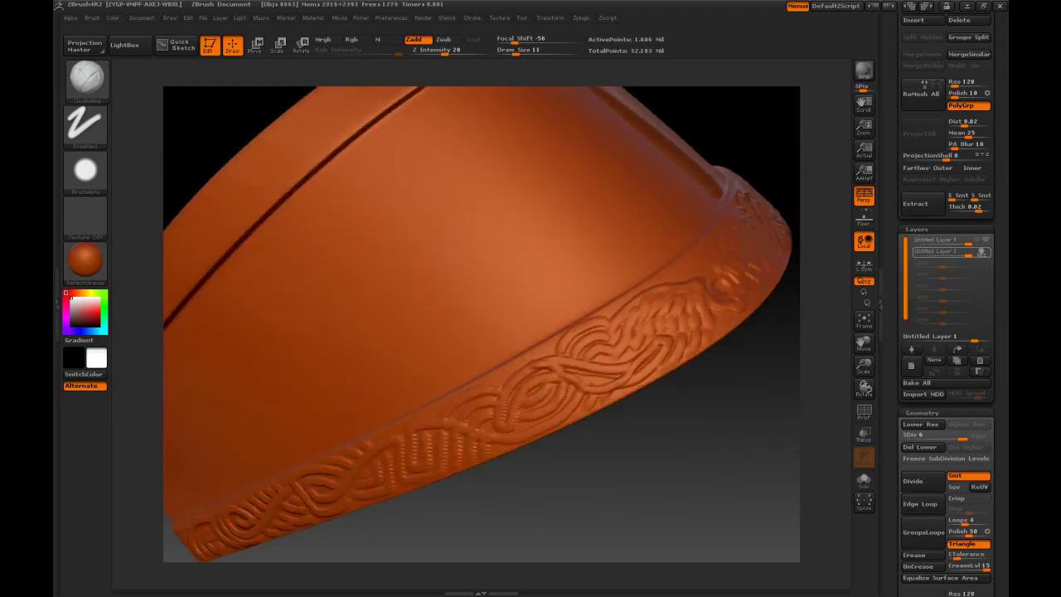
Overlay thin interwoven strands on the lower band's knotwork, working along to the plate's end.
mouse_move(663, 497)
left_mouse_down()
mouse_move(641, 440)
mouse_move(614, 489)
mouse_move(580, 489)
mouse_move(568, 414)
mouse_move(630, 383)
left_mouse_up()
left_click_drag(632, 430, 605, 406)
left_click_drag(526, 448, 502, 399)
left_click_drag(460, 426, 447, 432)
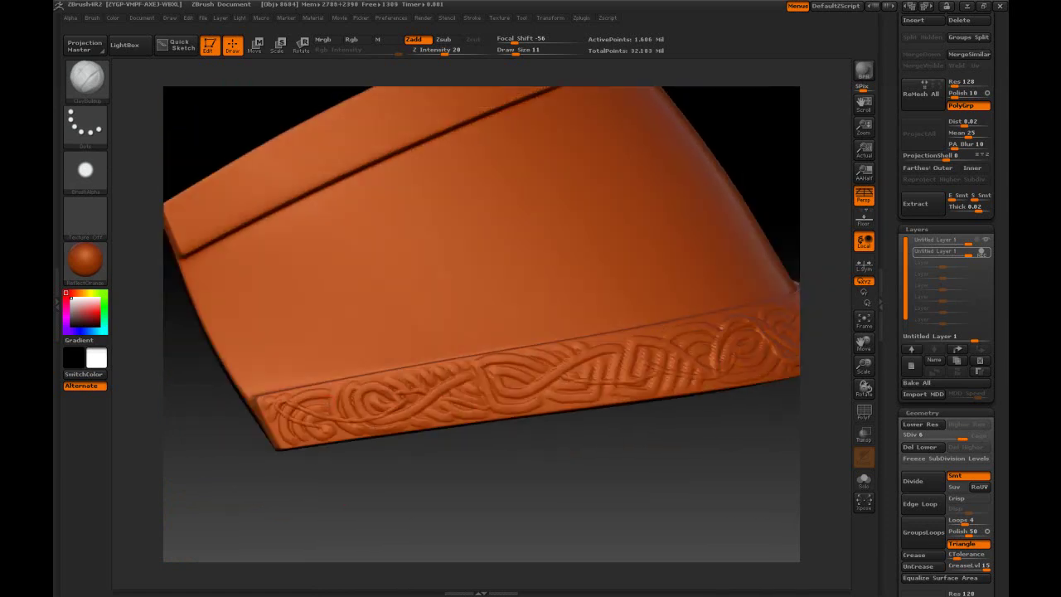
mouse_move(507, 489)
left_mouse_down()
mouse_move(580, 494)
mouse_move(563, 492)
left_mouse_up()
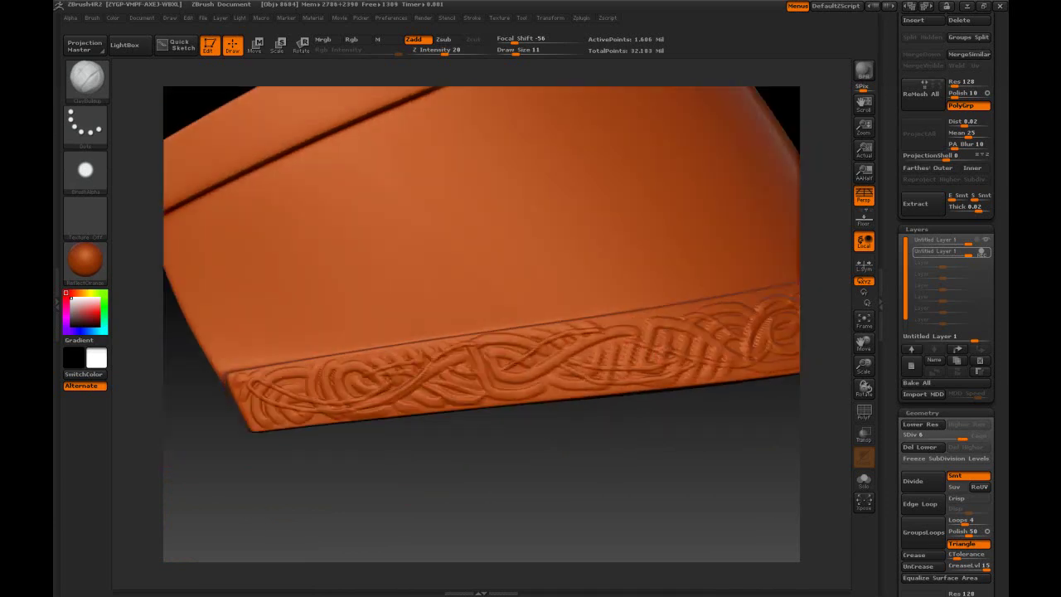
left_click_drag(630, 356, 745, 344)
Switch from the clay brush to the Standard brush.
left_click_drag(514, 489, 514, 456, "alt")
left_click(87, 79)
key("space")
left_click_drag(502, 378, 494, 377)
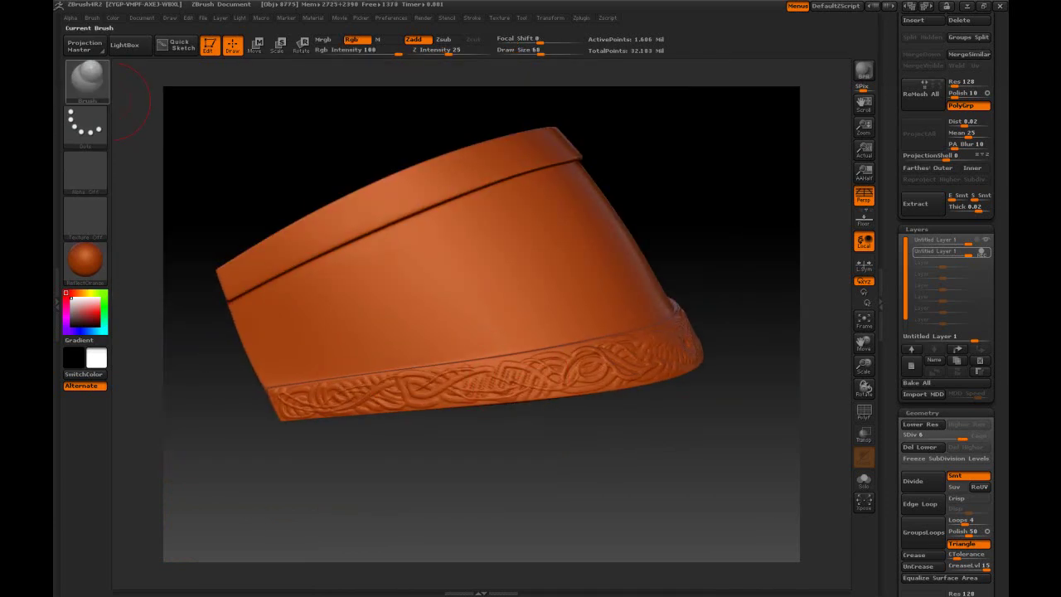
key("b")
left_click(465, 252)
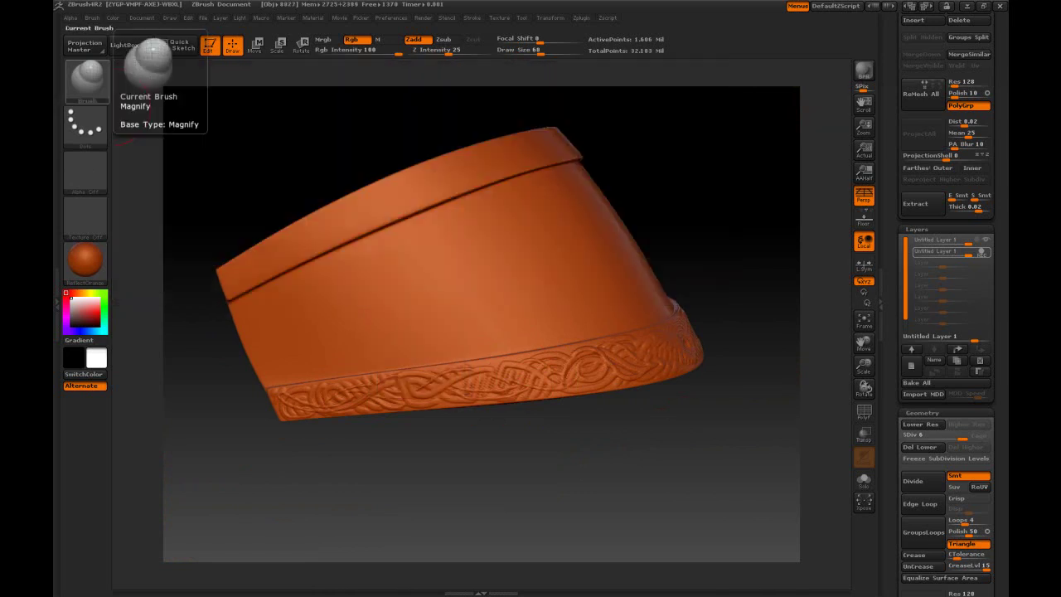
left_click_drag(719, 364, 464, 389)
left_click_drag(308, 522, 308, 464, "alt")
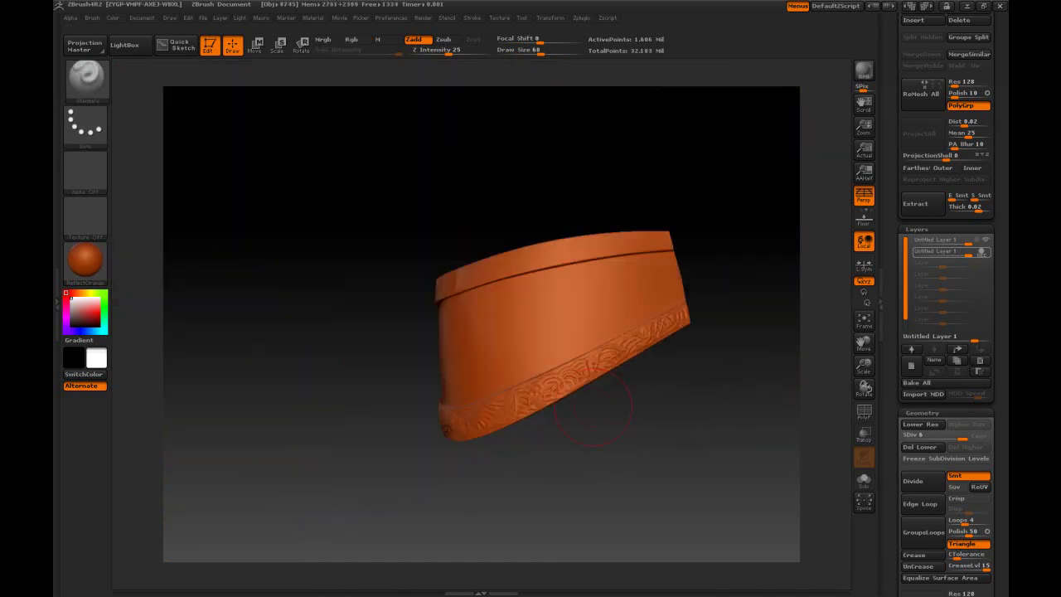
left_click_drag(398, 489, 497, 472)
On a third layer with draw size 21, sculpt interlaced scrolls with the clay brush from one end of the upper band.
key("space")
left_click_drag(620, 369, 600, 369)
left_click_drag(603, 497, 604, 447)
left_click_drag(387, 273, 388, 331, "alt")
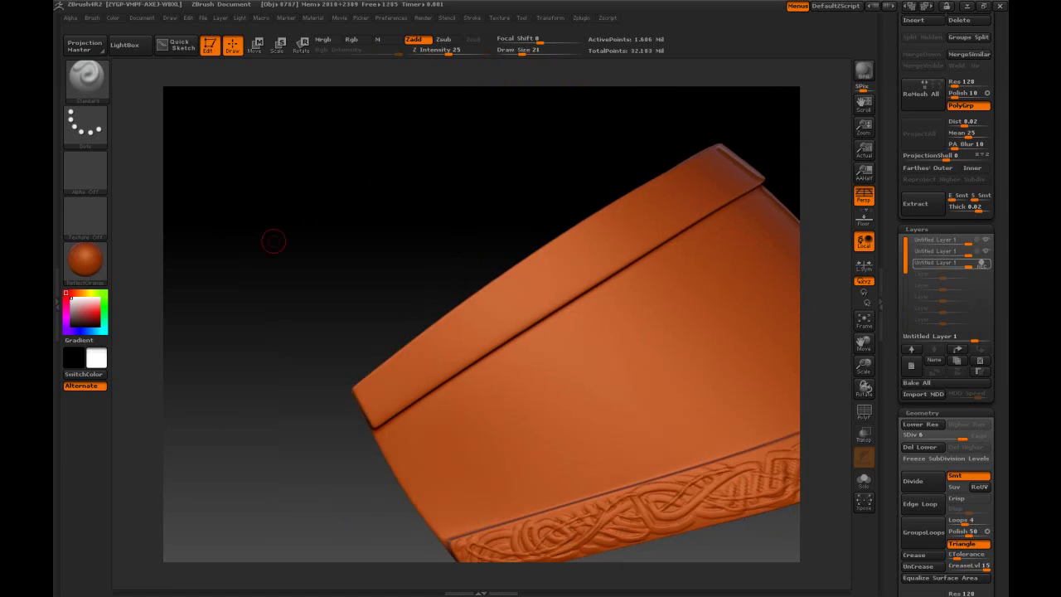
left_click_drag(419, 384, 455, 352)
left_click_drag(315, 464, 283, 480, "alt")
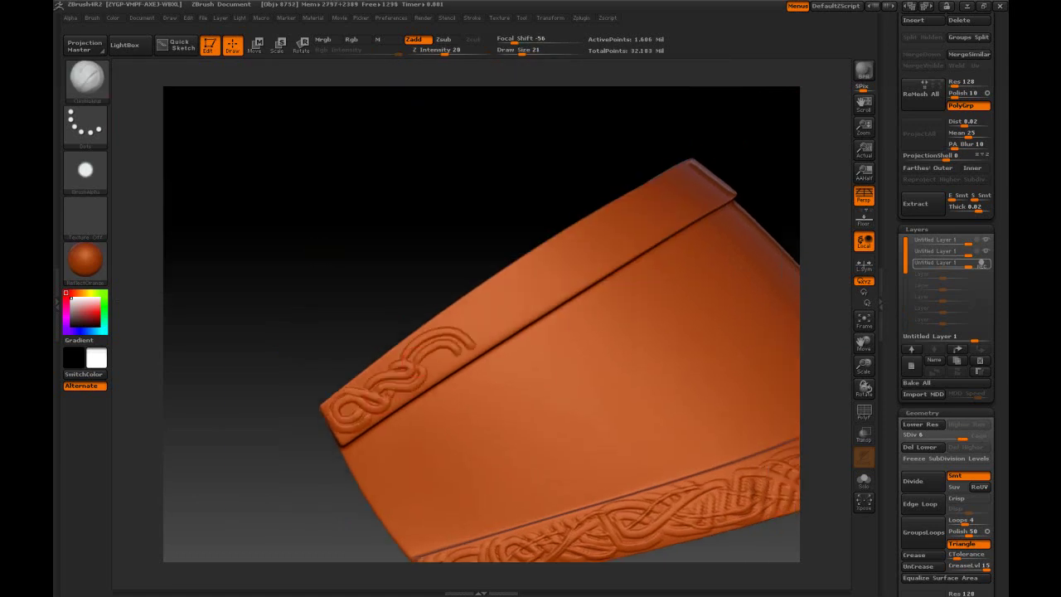
mouse_move(299, 265)
left_mouse_down()
mouse_move(331, 269)
mouse_move(348, 253)
left_mouse_up()
left_click_drag(388, 386, 469, 314)
left_click_drag(377, 274, 343, 286)
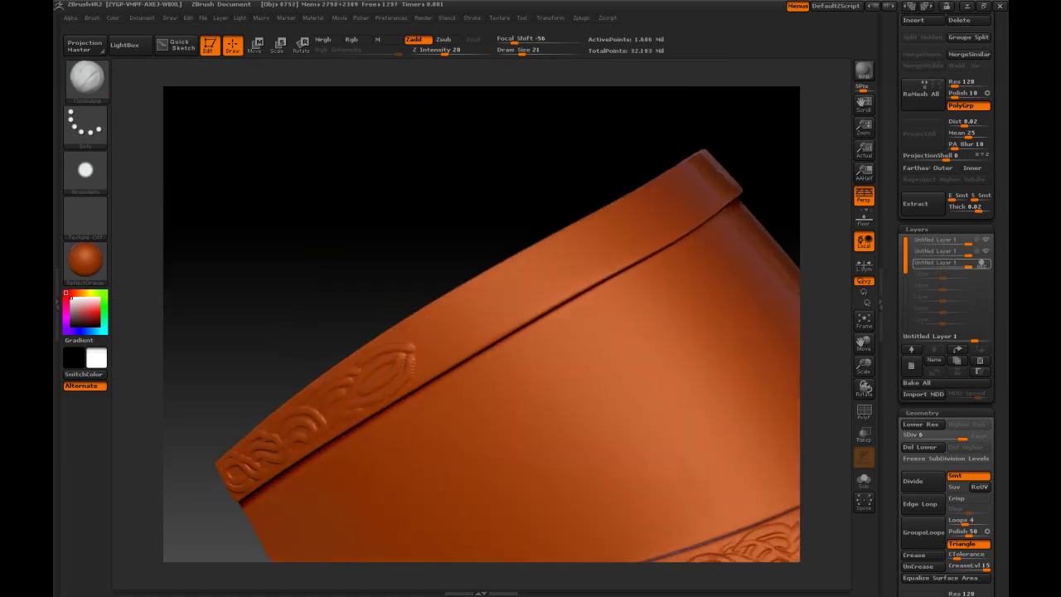
Reduce the draw size to 16 and continue the upper band with a spiral, feathery strands and curling tendrils.
left_click_drag(485, 261, 398, 296)
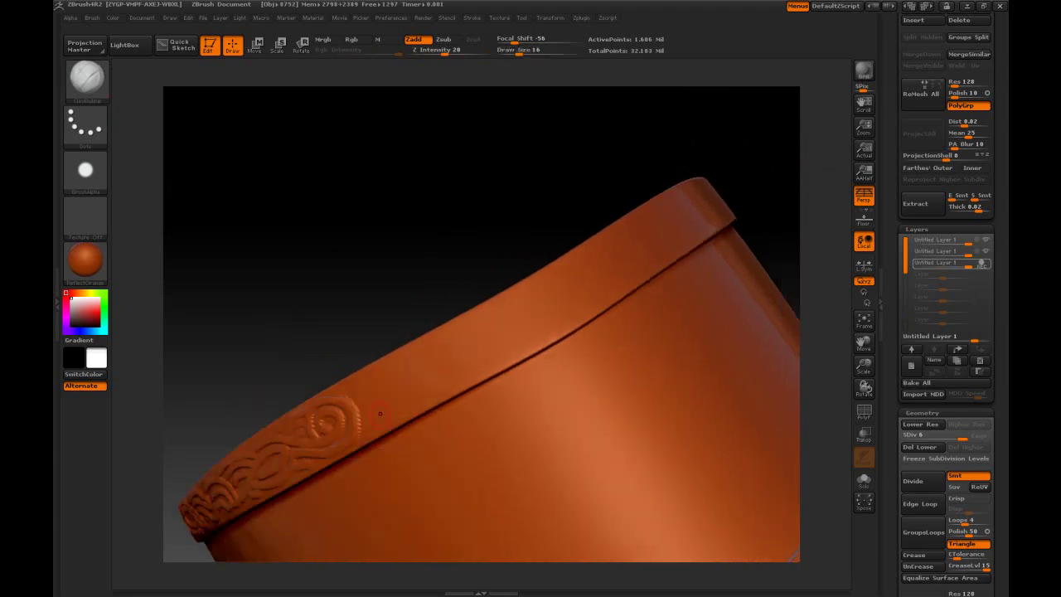
left_click_drag(379, 414, 412, 377)
left_click_drag(431, 257, 398, 269)
left_click_drag(388, 400, 439, 339)
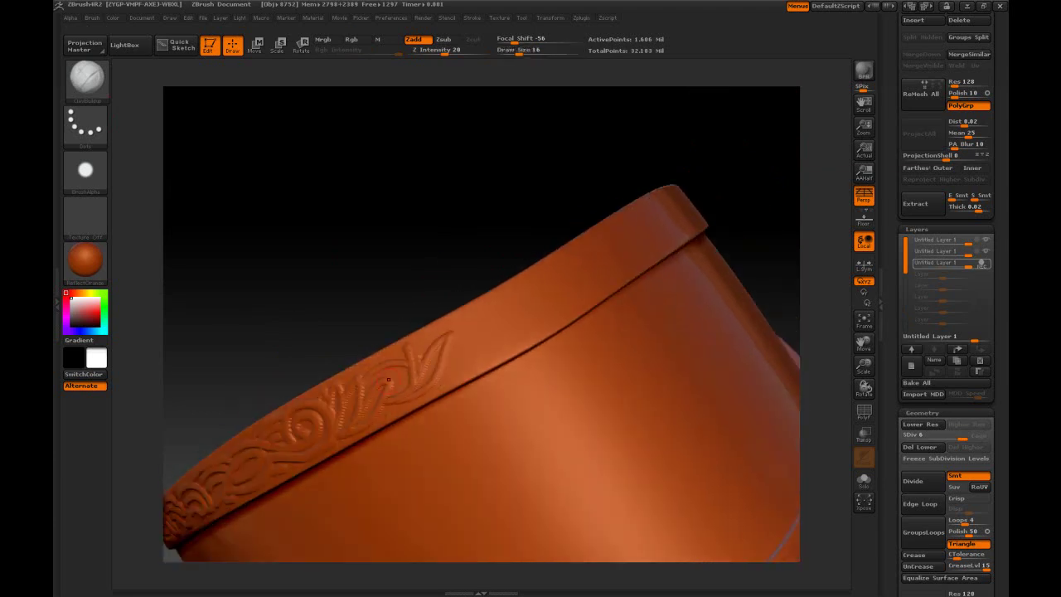
left_click_drag(431, 249, 394, 265)
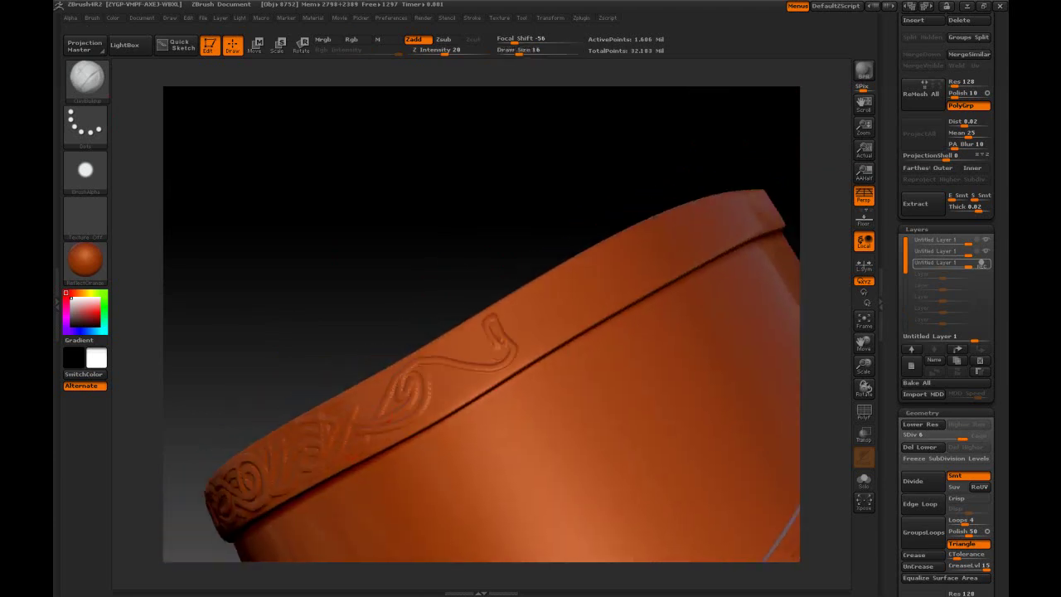
left_click_drag(415, 324, 443, 319)
left_click_drag(359, 398, 449, 369)
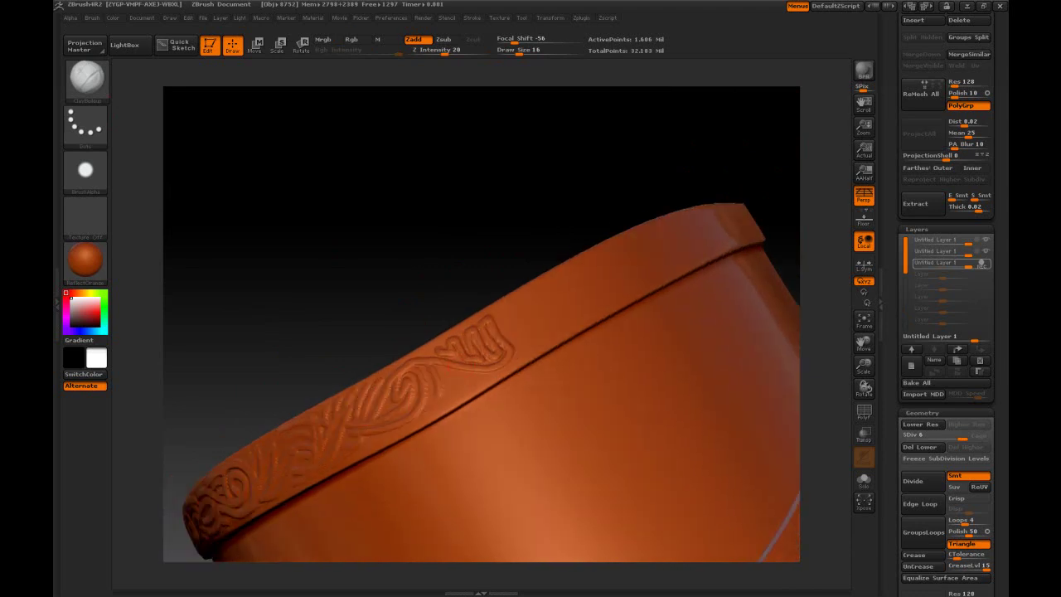
Extend the upper band's relief past its middle with looping strands, arched curls and hatched fill lines.
left_click_drag(556, 248, 499, 269)
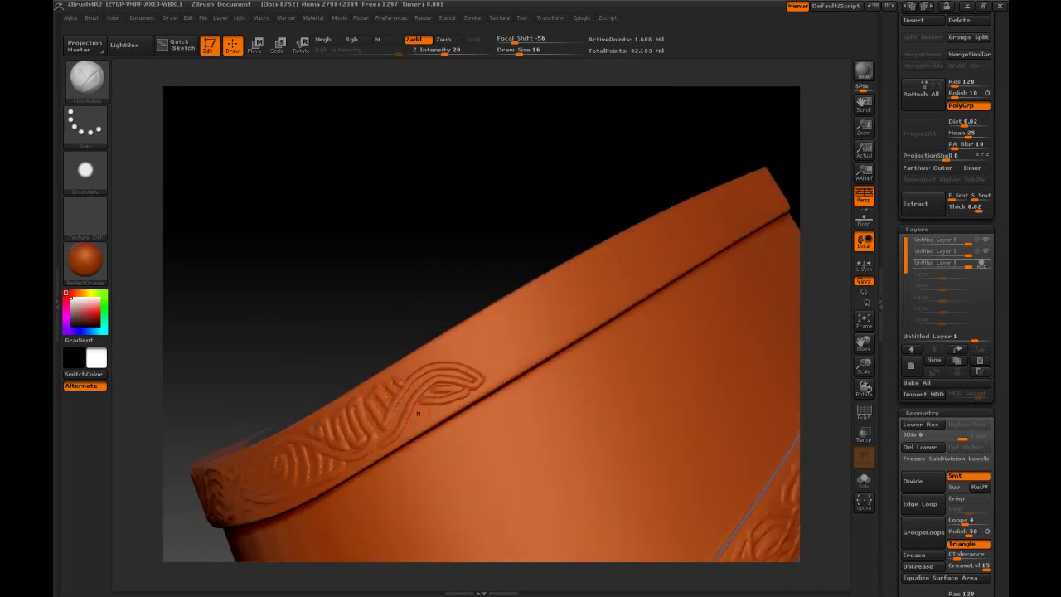
left_click_drag(417, 412, 381, 397)
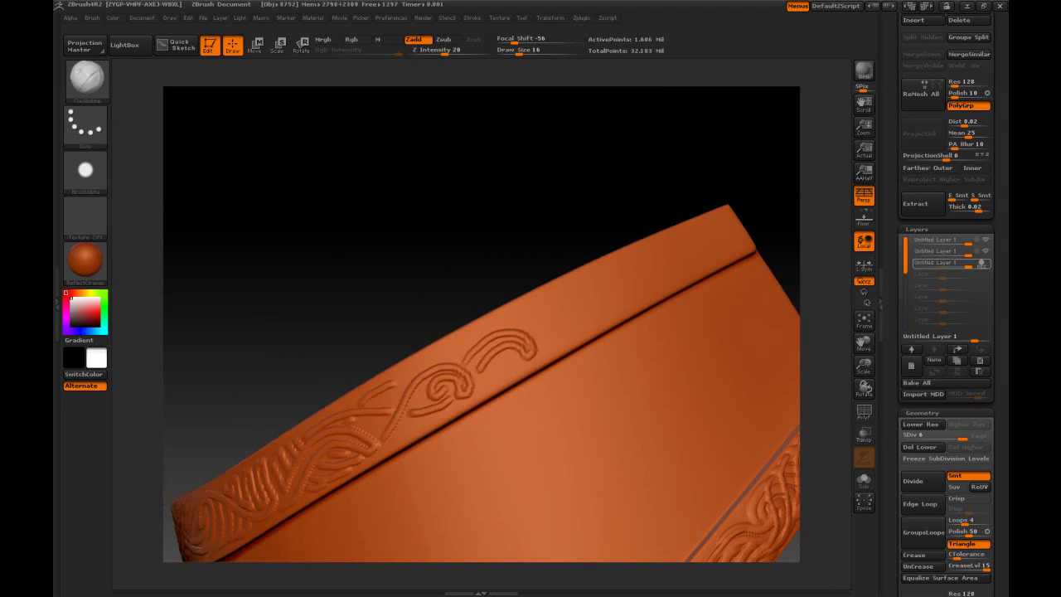
left_click_drag(431, 274, 402, 285)
left_click_drag(438, 378, 497, 350)
left_click_drag(407, 360, 422, 373, "shift")
left_click_drag(479, 345, 502, 310)
mouse_move(514, 274)
left_mouse_down()
mouse_move(473, 304)
mouse_move(493, 308)
left_mouse_up()
left_click_drag(431, 367, 494, 315)
Sculpt a large spiral, flowing strands and leaf-shaped loops toward the far end of the upper band.
left_click_drag(310, 425, 358, 390)
left_click_drag(464, 273, 497, 273)
mouse_move(445, 358)
left_mouse_down()
mouse_move(490, 357)
mouse_move(451, 367)
left_mouse_up()
left_click_drag(531, 266, 502, 292)
left_click_drag(413, 384, 463, 403)
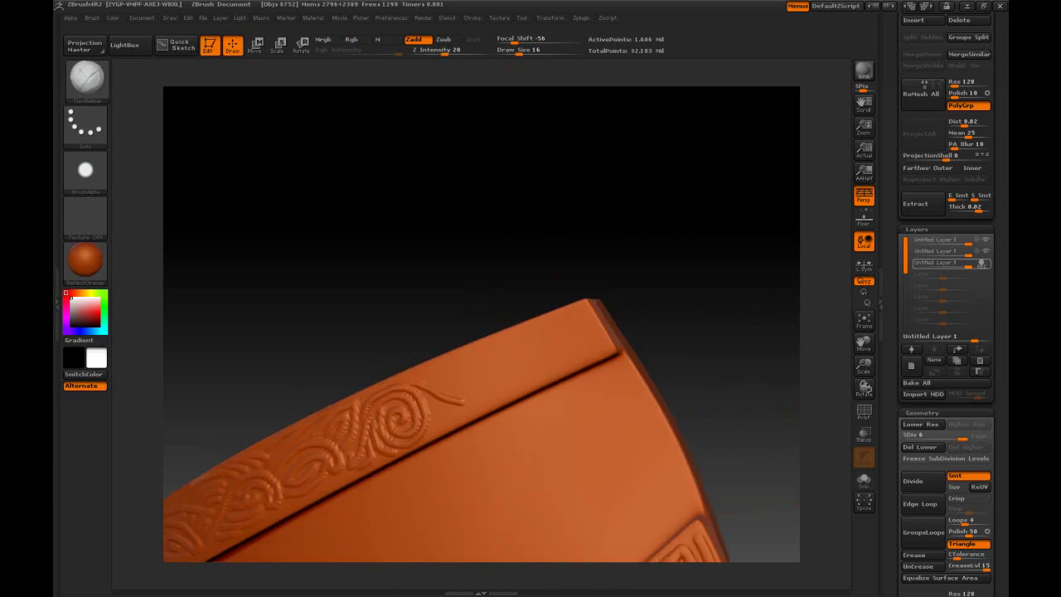
left_click_drag(530, 270, 497, 285)
left_click_drag(444, 362, 479, 395)
left_click_drag(479, 394, 492, 365)
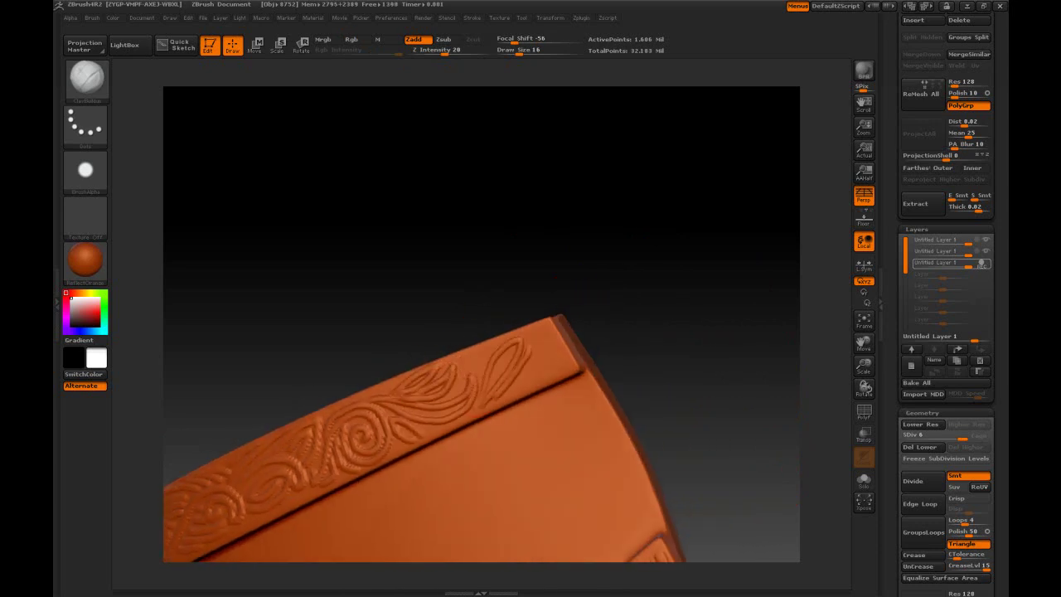
On a fourth layer, overlay thin strands near the upper band's starting end with draw size 12 and Z intensity 27.
mouse_move(554, 274)
left_mouse_down("alt")
mouse_move(604, 336)
mouse_move(646, 274)
mouse_move(613, 331)
left_mouse_up("alt")
left_click_drag(420, 391, 395, 278)
left_click_drag(382, 387, 430, 365)
left_click_drag(454, 306, 480, 286)
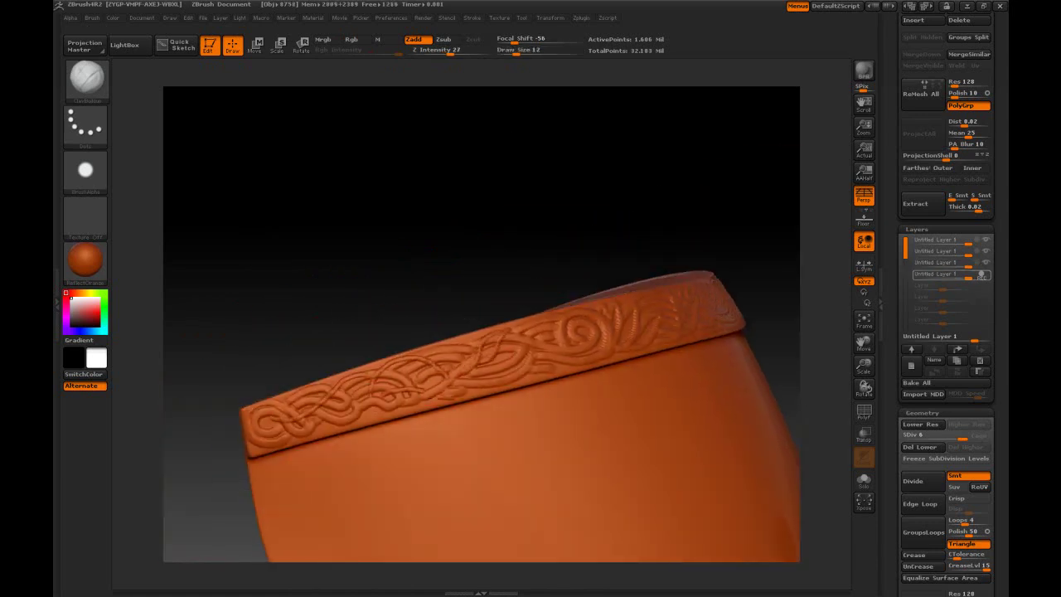
Weave fine overlapping strands through the rest of the upper band's scrollwork as far as its other end.
mouse_move(583, 249)
left_mouse_down()
mouse_move(609, 247)
mouse_move(530, 253)
mouse_move(547, 257)
left_mouse_up()
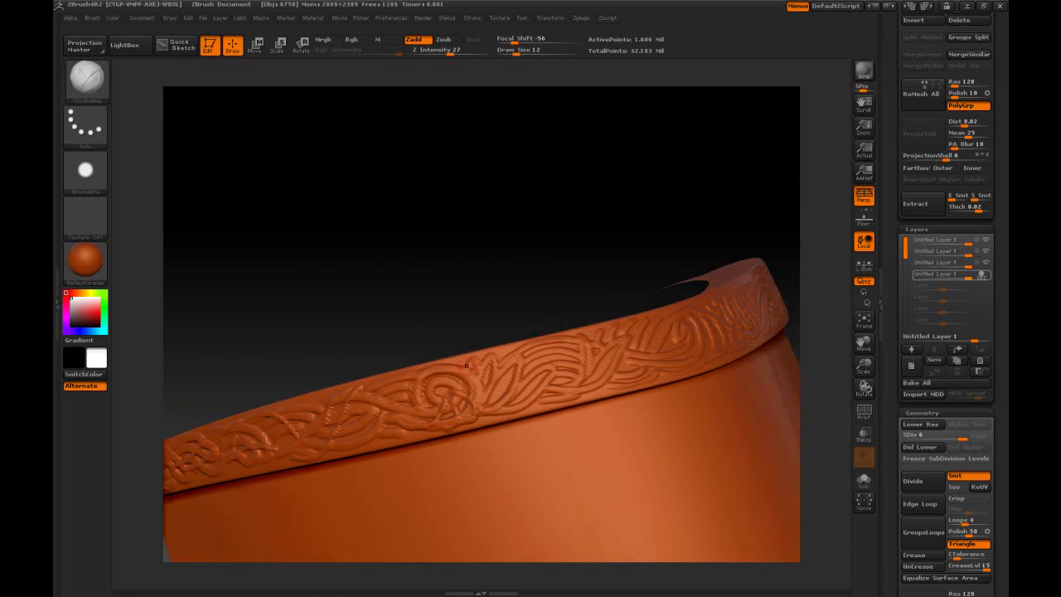
mouse_move(638, 269)
left_mouse_down()
mouse_move(582, 277)
mouse_move(497, 265)
left_mouse_up()
left_click_drag(530, 369, 519, 404)
left_click_drag(613, 249, 513, 249)
left_click_drag(564, 380, 580, 369)
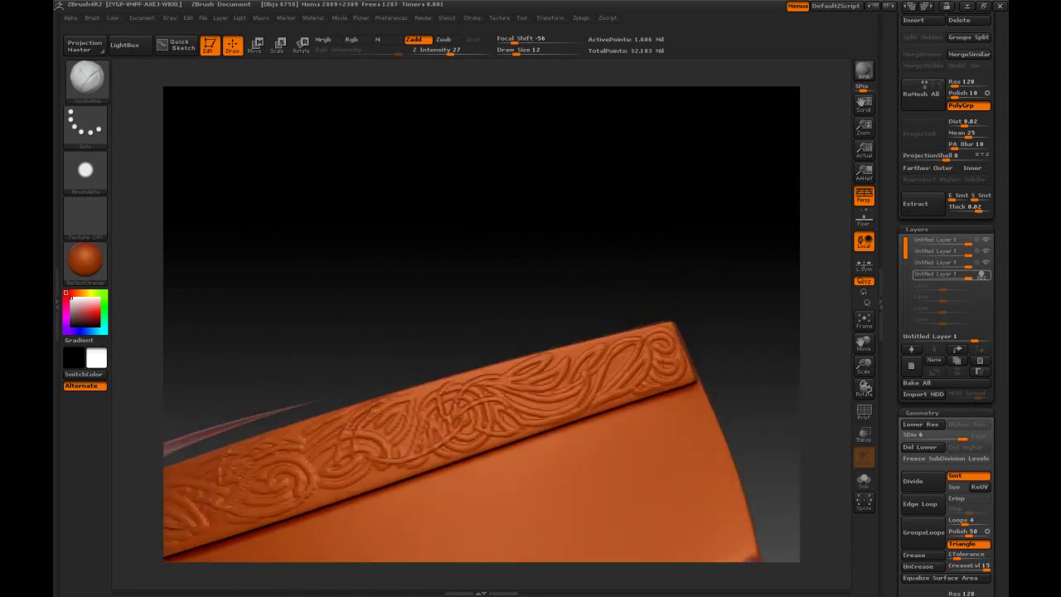
mouse_move(530, 249)
left_mouse_down()
mouse_move(613, 244)
mouse_move(506, 257)
left_mouse_up()
left_click_drag(203, 456, 247, 427)
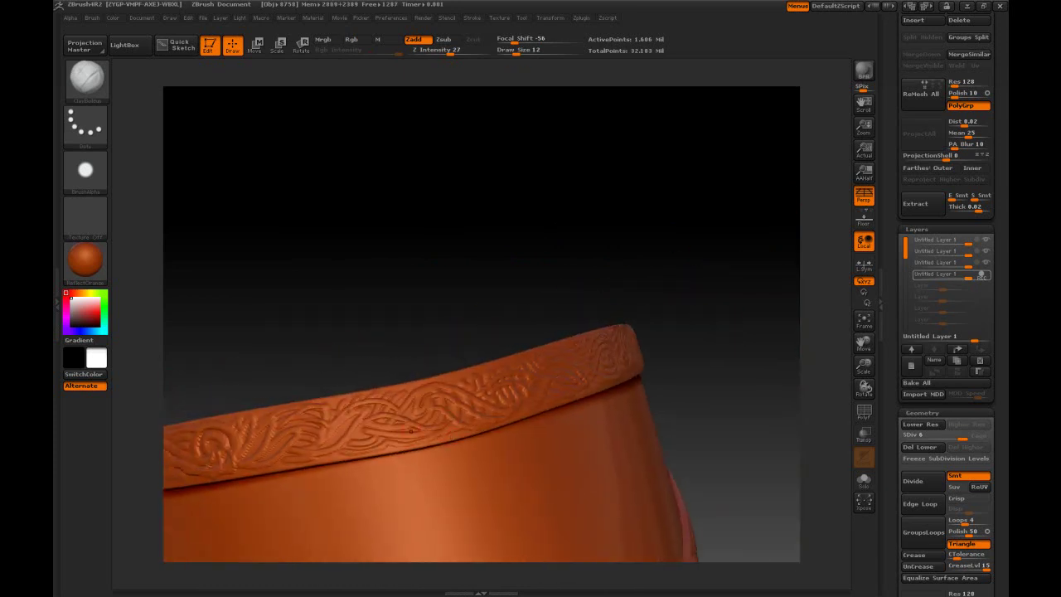
left_click_drag(530, 253, 605, 245)
Display the whole armour again and save the tool to disk.
left_click_drag(637, 336, 636, 410)
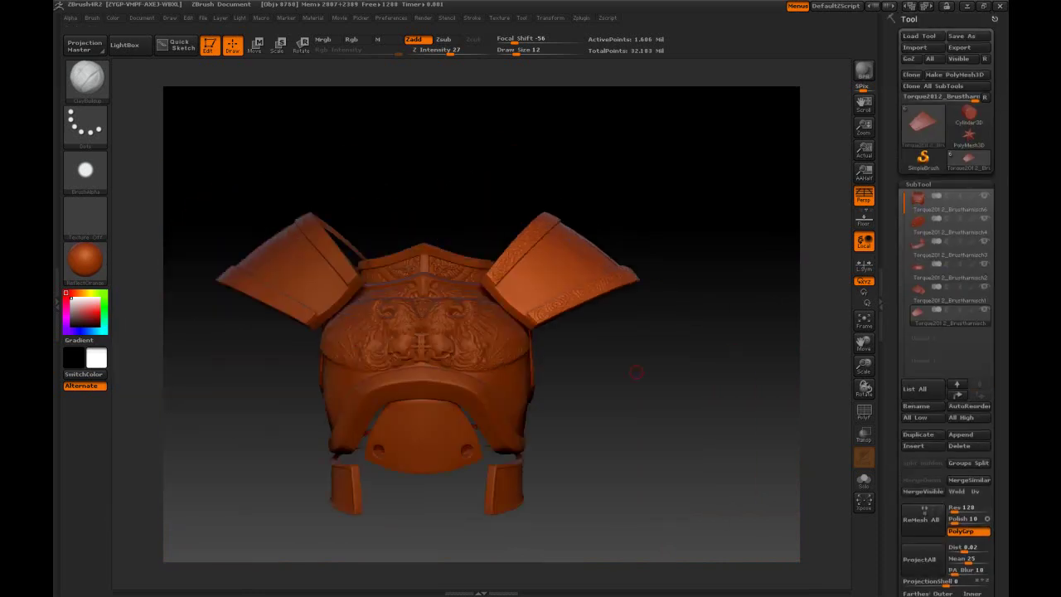
left_click_drag(729, 265, 748, 257)
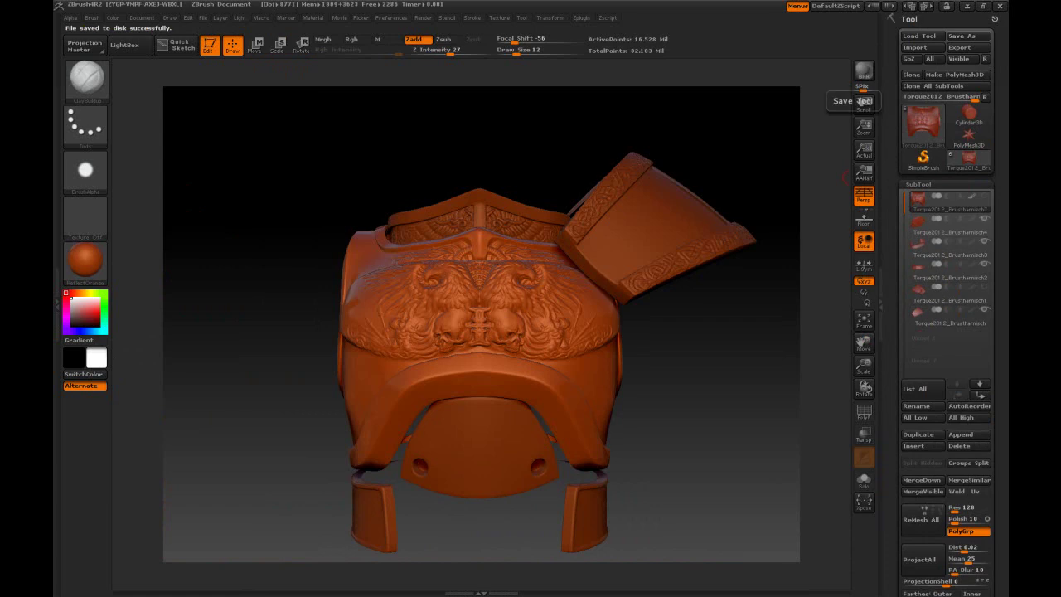
left_click_drag(779, 150, 643, 195)
Select the belly plate with two round holes, divide its mesh to subdivision level 8 and add a sculpting layer.
left_click_drag(654, 249, 643, 344, "alt")
left_click(580, 336, "alt")
left_click_drag(705, 249, 705, 290, "alt")
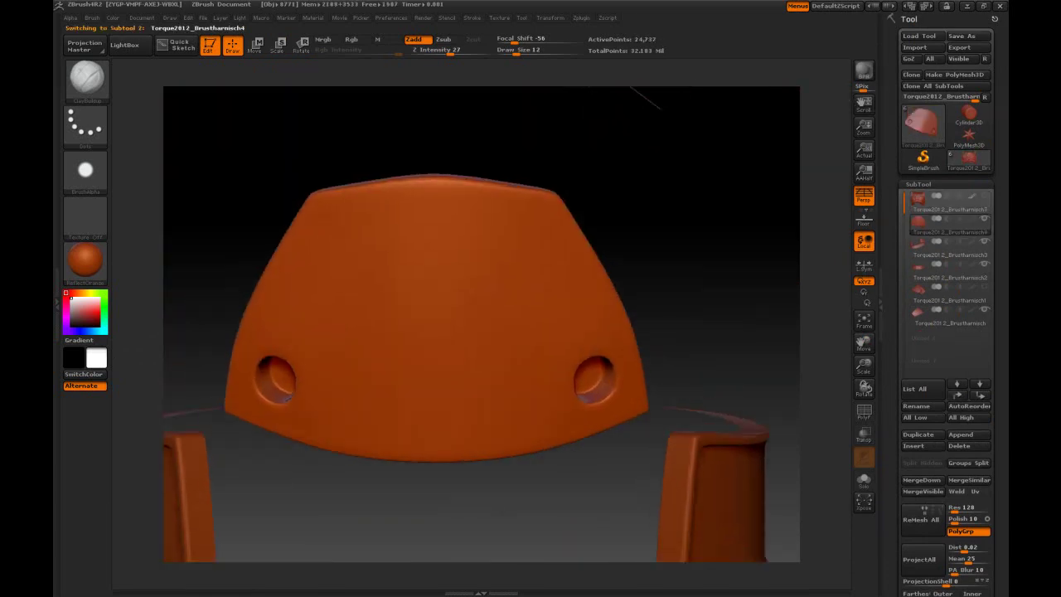
left_click_drag(891, 571, 892, 39)
key("ctrl+d")
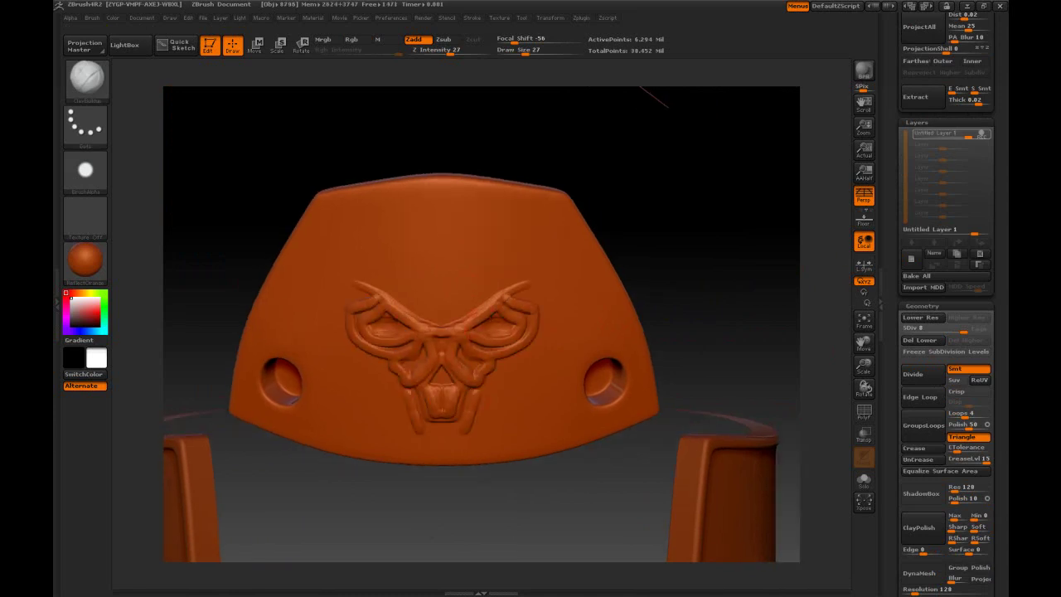
Sculpt curved strands from the skull's cheeks around both round holes of the belly plate, then build up the cheekbones and side teeth.
left_click_drag(527, 356, 616, 365)
mouse_move(566, 403)
left_mouse_down()
mouse_move(591, 373)
mouse_move(642, 397)
left_mouse_up()
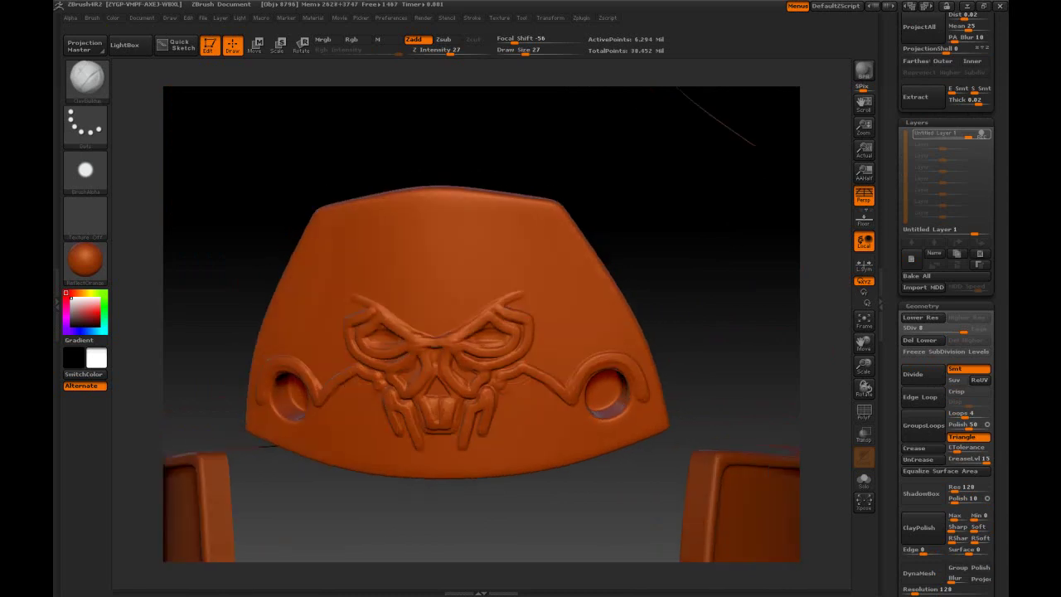
left_click_drag(499, 391, 539, 379)
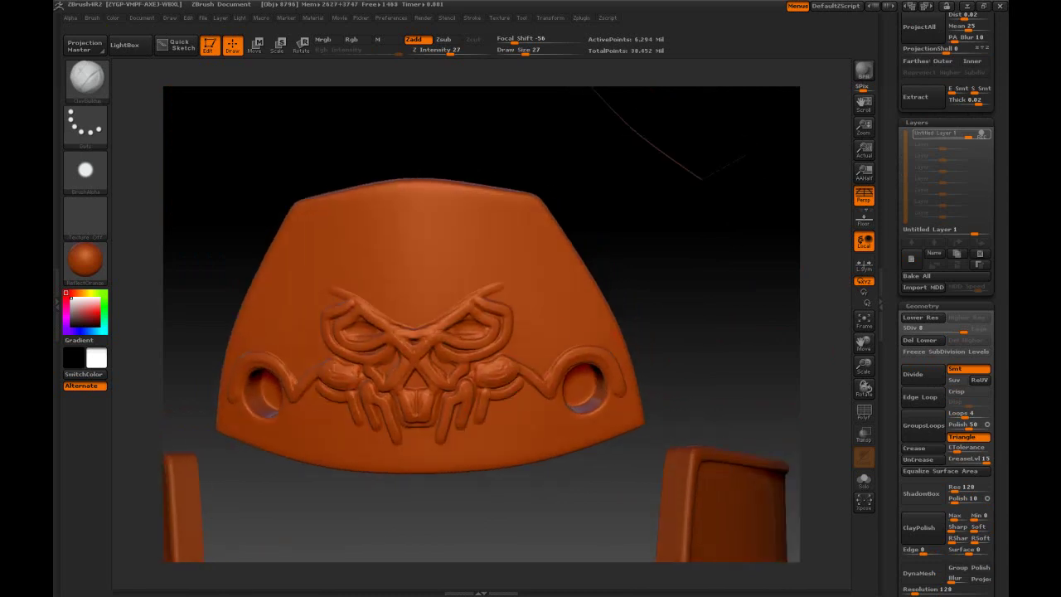
left_click_drag(452, 419, 443, 448)
Add stepped, horn-like brow strands above the skull's eyes and parallel strands around the eye sockets and jaw.
mouse_move(704, 356)
left_mouse_down()
mouse_move(667, 361)
mouse_move(717, 348)
left_mouse_up()
mouse_move(440, 368)
left_mouse_down()
mouse_move(517, 298)
mouse_move(466, 328)
left_mouse_up()
left_click_drag(463, 332, 522, 290)
left_click_drag(696, 331, 717, 332)
left_click_drag(496, 338, 515, 313)
left_click_drag(510, 342, 532, 388)
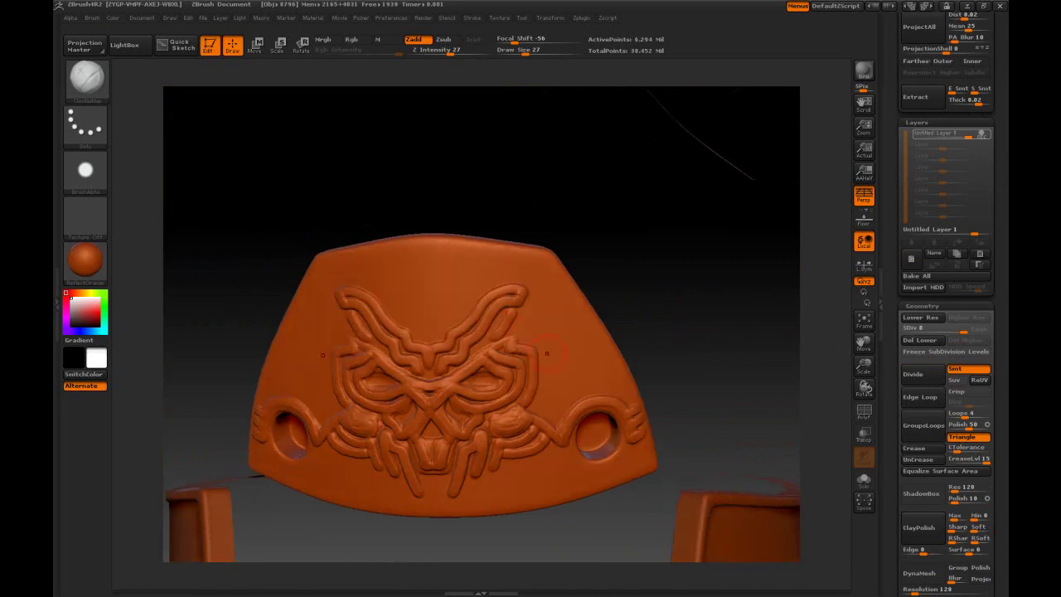
Fill the belly plate's sides and forehead with ribbed panels, looped strands and a central diamond motif.
left_click_drag(716, 331, 696, 331)
left_click_drag(543, 352, 595, 336)
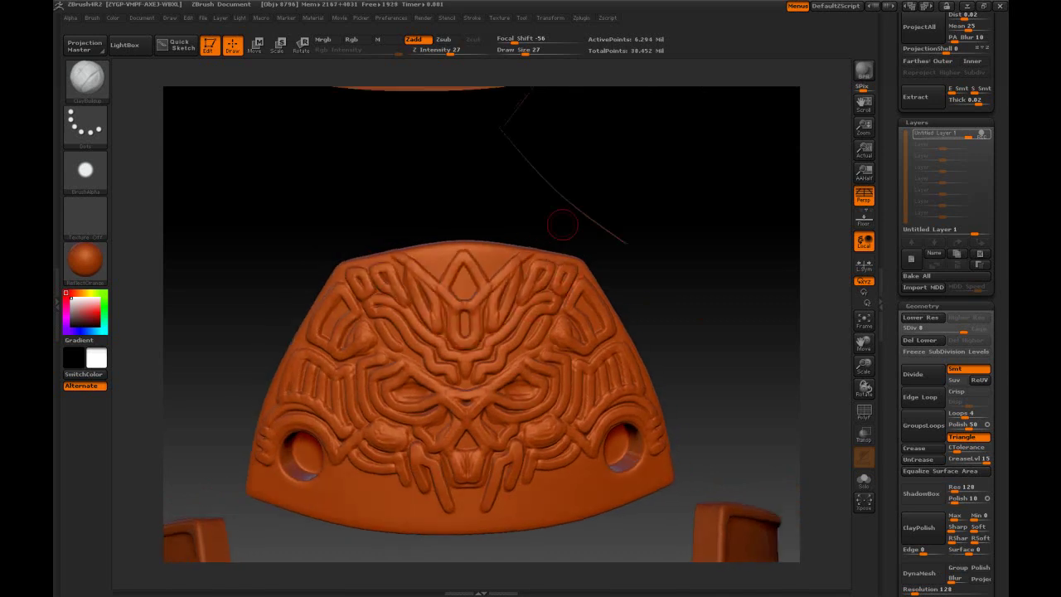
left_click_drag(562, 224, 581, 179, "alt")
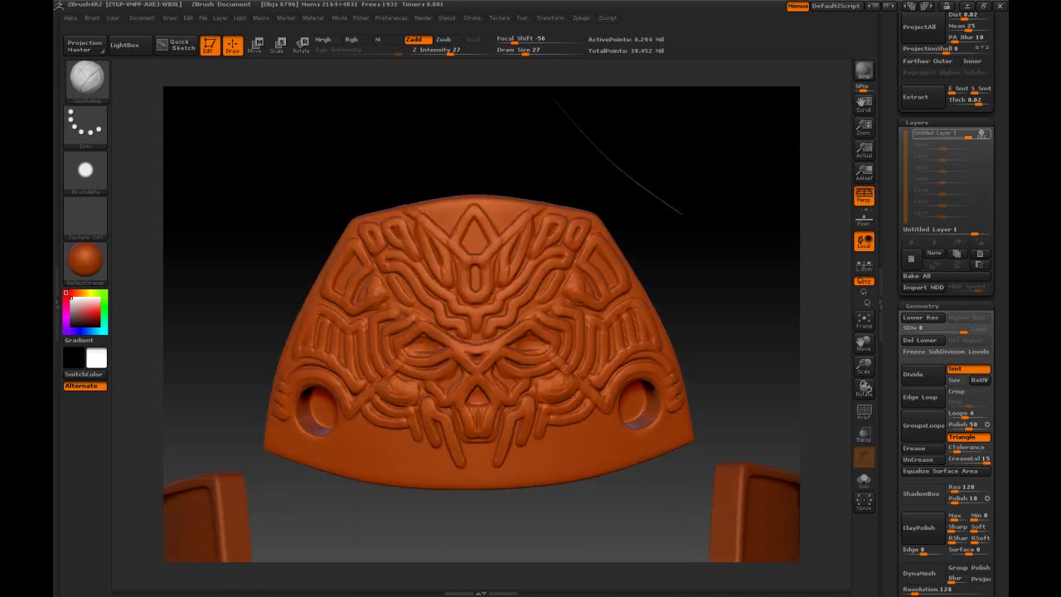
Fill the gaps beside the eyes and side panels with more strands and sculpt the small crest above the skull's nose.
left_click_drag(572, 340, 611, 364)
mouse_move(738, 356)
left_mouse_down()
mouse_move(679, 356)
mouse_move(754, 364)
left_mouse_up()
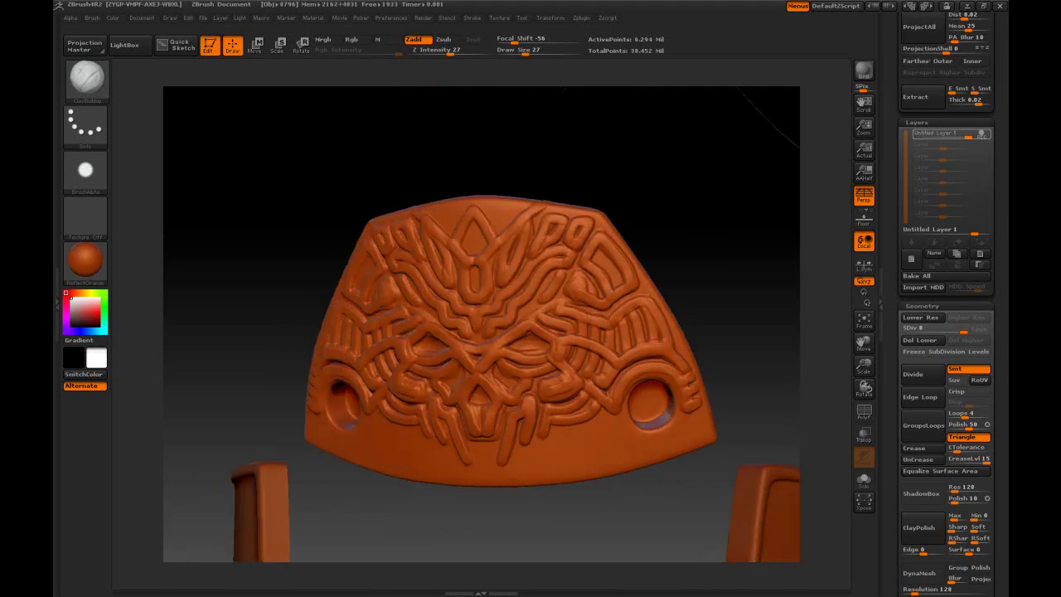
left_click_drag(617, 300, 651, 323)
left_click_drag(729, 356, 750, 352)
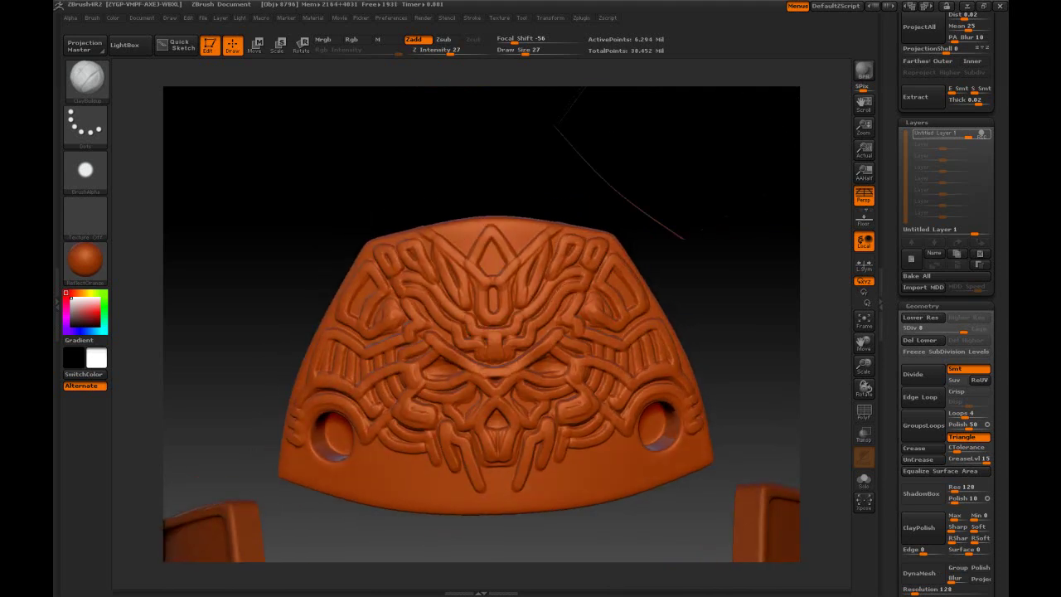
left_click_drag(493, 343, 510, 337)
left_click_drag(540, 292, 505, 318)
On a second layer, overlay thin crossing strands over the belly plate's relief with draw size 15.
left_click_drag(696, 265, 678, 256, "alt")
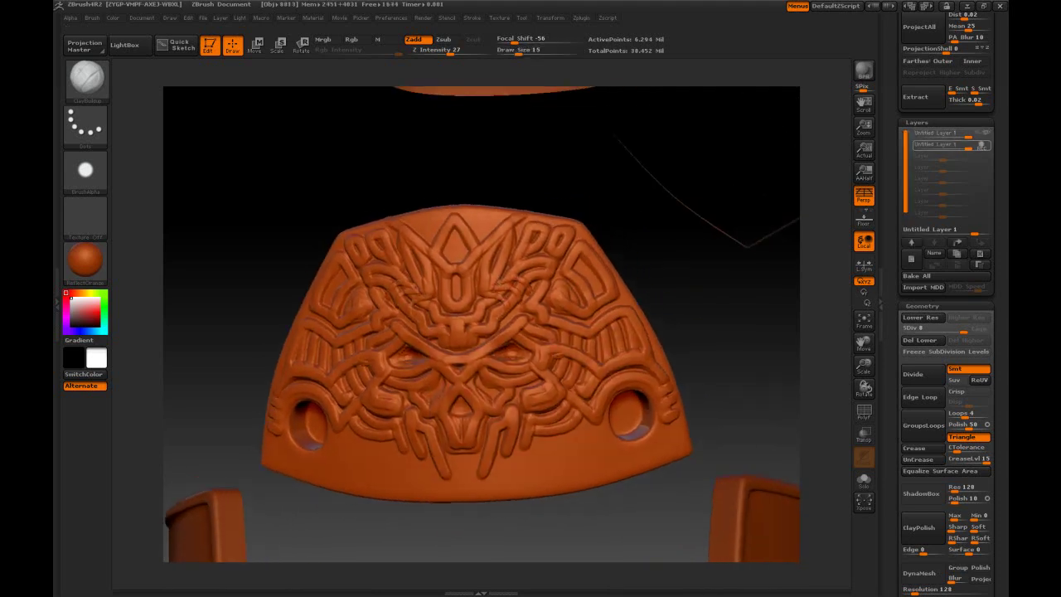
left_click_drag(658, 317, 626, 342)
left_click_drag(565, 441, 592, 427)
Switch to the hPolish brush and show the hidden breastplate again above the belly plate.
mouse_move(696, 332)
left_mouse_down()
mouse_move(737, 336)
mouse_move(680, 331)
mouse_move(713, 248)
mouse_move(694, 297)
left_mouse_up()
key("b")
key("h")
key("p")
left_click_drag(892, 41, 892, 571)
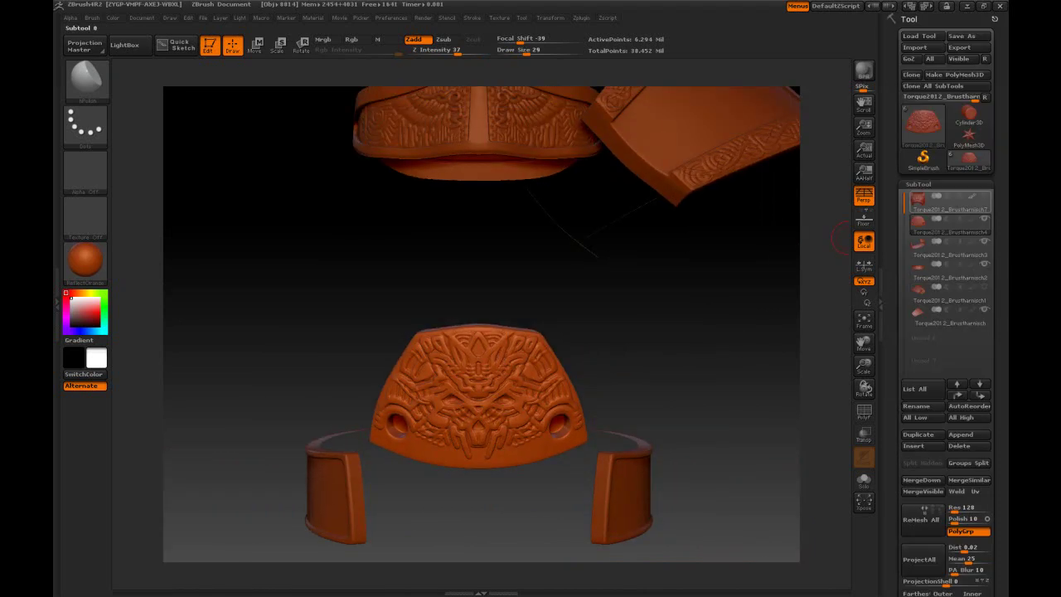
left_click(984, 196)
mouse_move(712, 331)
left_mouse_down()
mouse_move(754, 324)
mouse_move(685, 313)
mouse_move(713, 311)
left_mouse_up()
left_click_drag(713, 311, 713, 389, "alt")
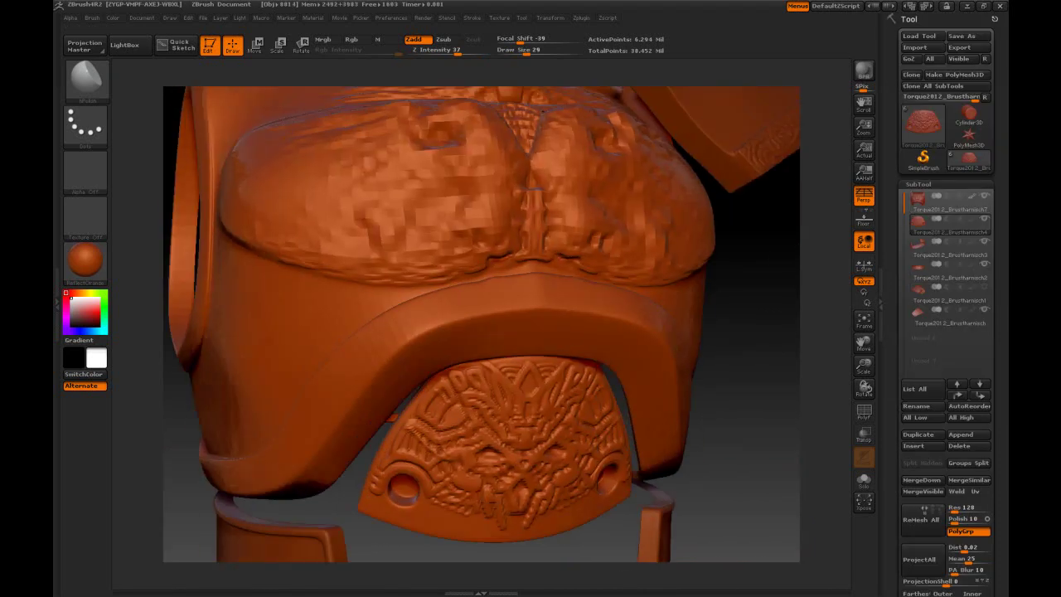
Select the breastplate and flatten irregular dents and worn facets into its arched lower rim with hPolish.
left_click(406, 310, "alt")
left_click_drag(712, 331, 630, 489)
left_click_drag(141, 332, 348, 256, "alt")
left_click_drag(141, 365, 613, 340)
key("space")
left_click(515, 316)
left_click_drag(141, 331, 141, 390, "alt")
With the Standard brush at draw size 3 and Z intensity 25, scratch fine damage marks into the breastplate's lower rim.
left_click(86, 81)
left_click(420, 91)
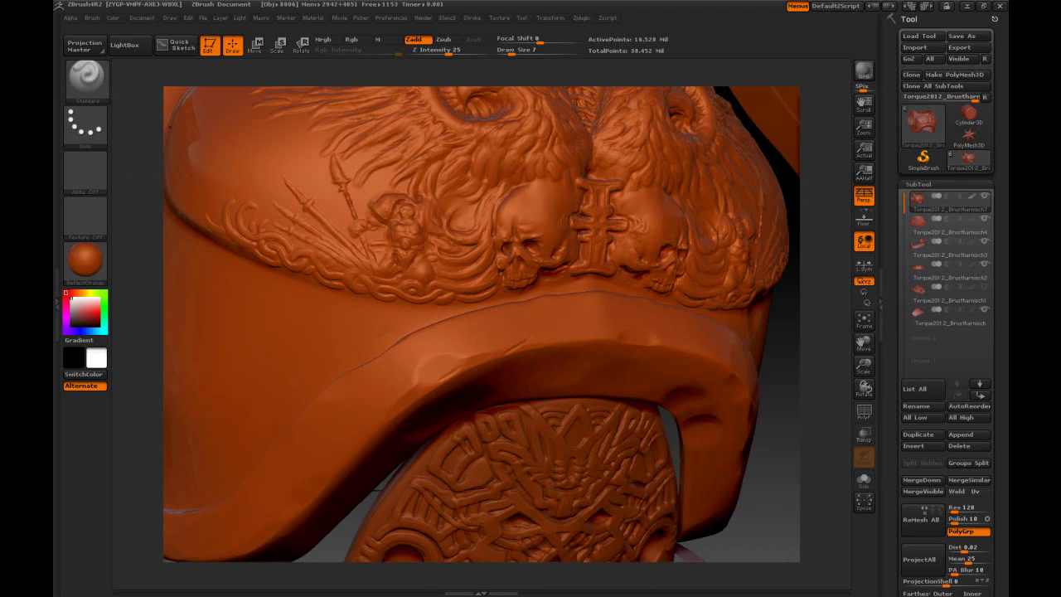
left_click_drag(821, 331, 563, 325)
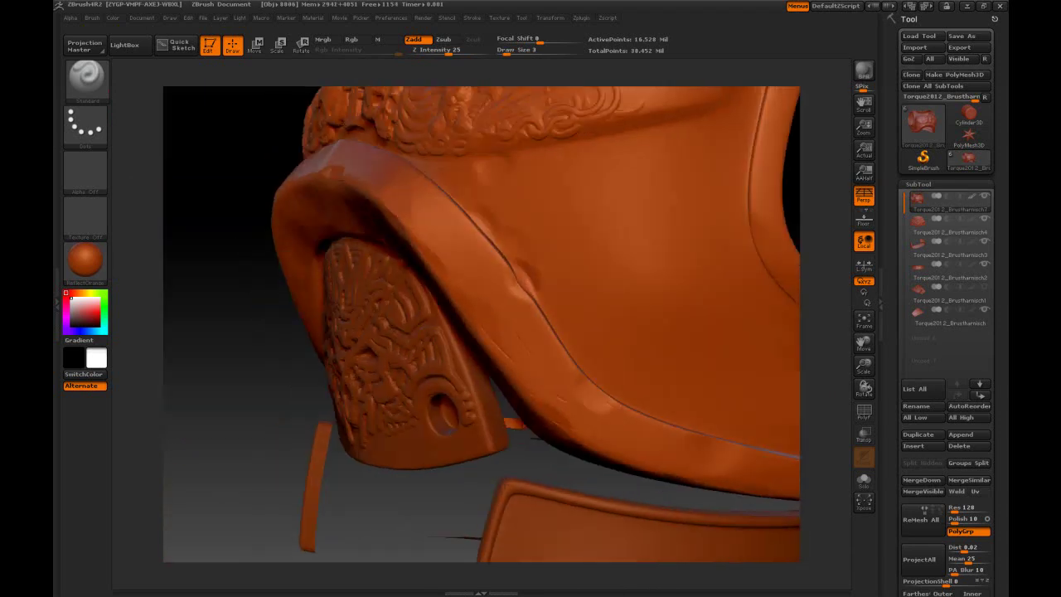
mouse_move(249, 389)
left_mouse_down("alt")
mouse_move(249, 348)
mouse_move(514, 367)
mouse_move(456, 390)
mouse_move(331, 398)
left_mouse_up("alt")
left_click_drag(248, 365, 299, 484, "alt")
left_click_drag(451, 359, 444, 365)
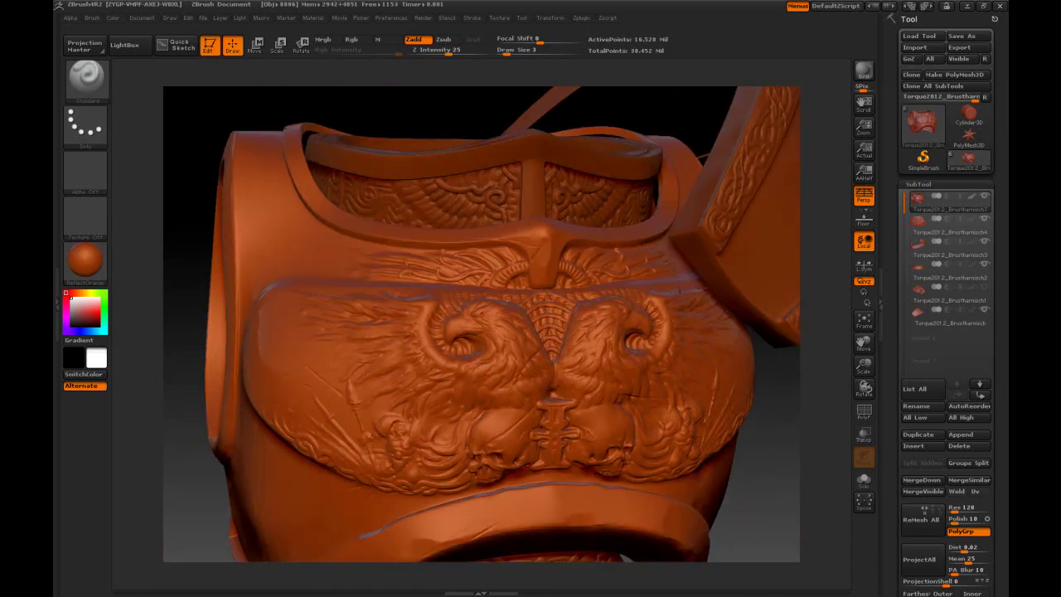
Spread more fine scratches over the breastplate's skulls, relief and front of the lower rim.
left_click_drag(679, 291, 410, 495)
left_click_drag(713, 464, 530, 481)
left_click_drag(679, 497, 679, 332, "alt")
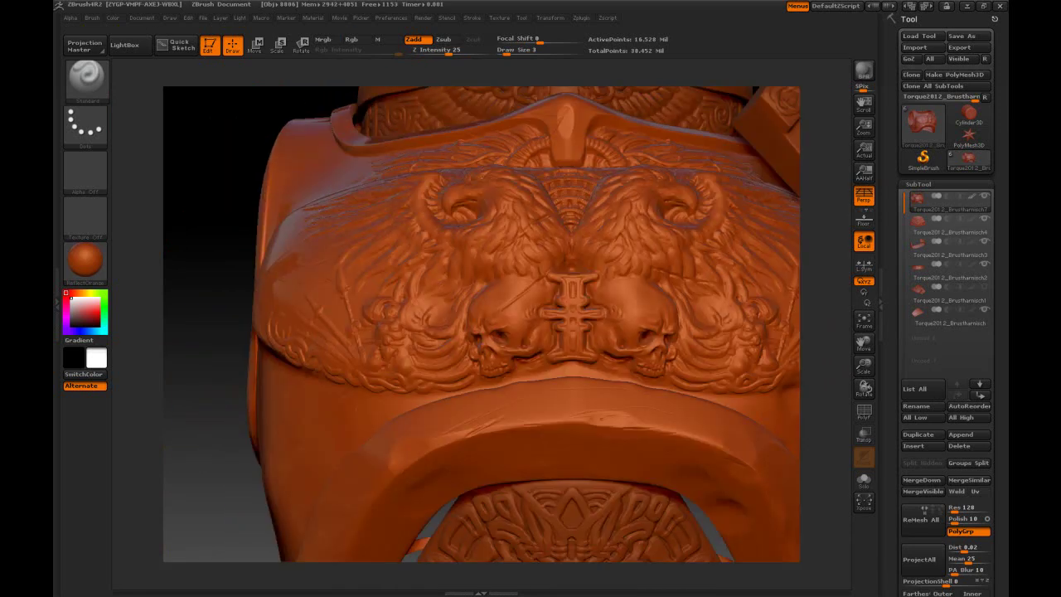
left_click_drag(712, 481, 580, 472)
Select the shoulder plate and wear down its short lower edge using hPolish with draw size 31.
left_click(448, 290, "alt")
mouse_move(679, 398)
left_mouse_down("alt")
mouse_move(679, 481)
mouse_move(663, 505)
left_mouse_up("alt")
key("b")
key("h")
key("p")
left_click_drag(424, 335, 412, 334)
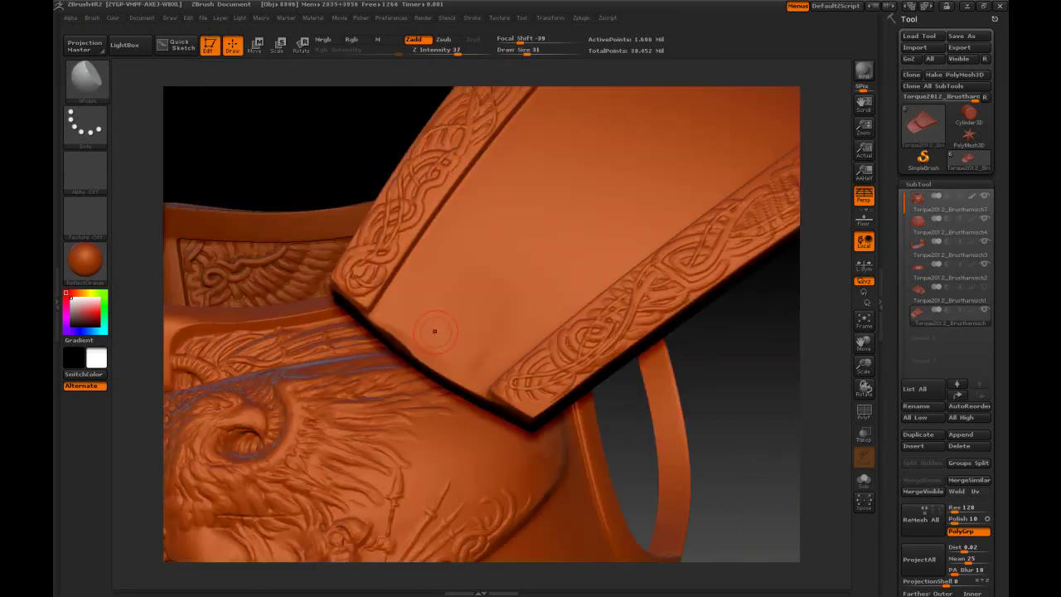